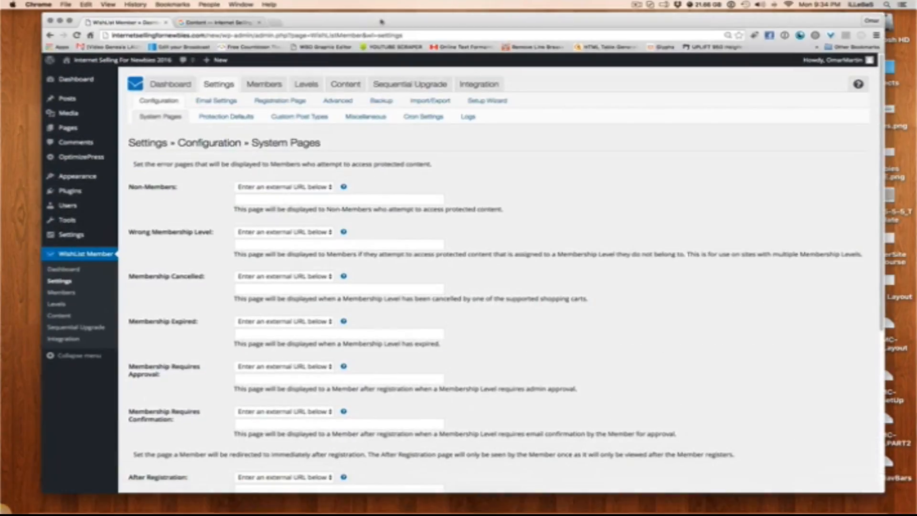
Review the System Pages configuration and check which pages can be chosen for the Non-Members error page
{"action": "scroll", "coordinate": [533, 194], "scroll_direction": "down", "scroll_amount": 2}
{"action": "scroll", "coordinate": [533, 194], "scroll_direction": "down", "scroll_amount": 10}
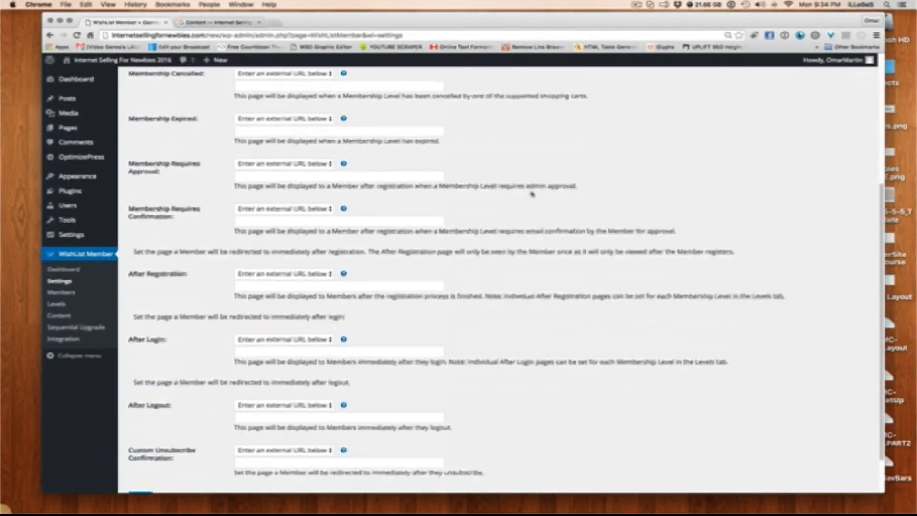
{"action": "scroll", "coordinate": [533, 194], "scroll_direction": "up", "scroll_amount": 10}
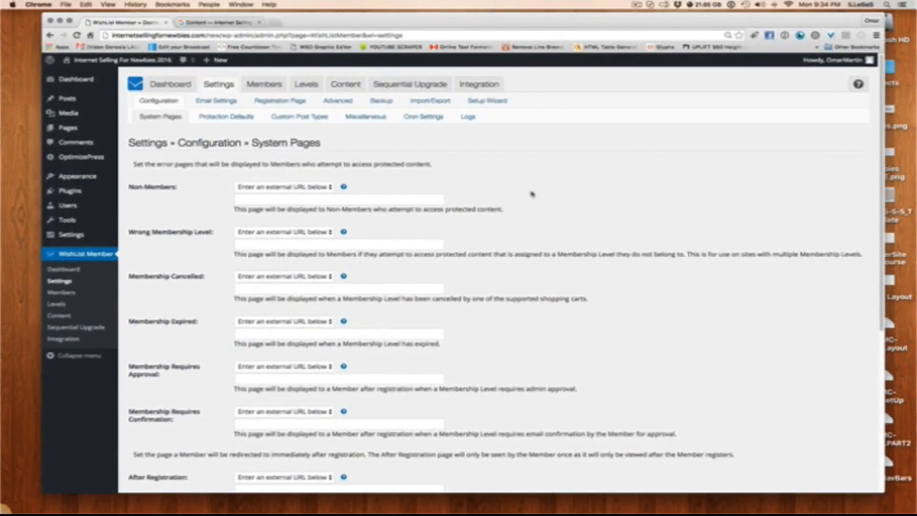
{"action": "scroll", "coordinate": [532, 194], "scroll_direction": "down", "scroll_amount": 2}
{"action": "scroll", "coordinate": [532, 193], "scroll_direction": "up", "scroll_amount": 2}
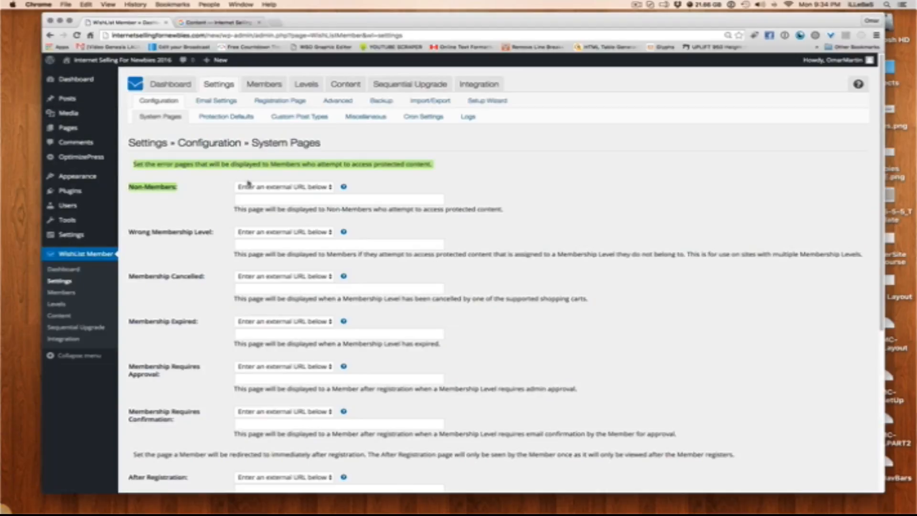
{"action": "left_click", "coordinate": [297, 187]}
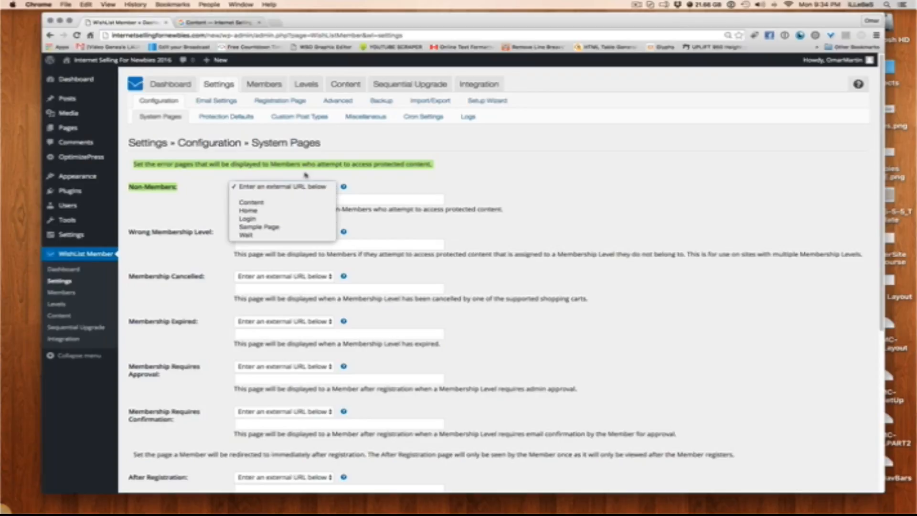
{"action": "left_click", "coordinate": [385, 176]}
{"action": "left_click", "coordinate": [167, 199]}
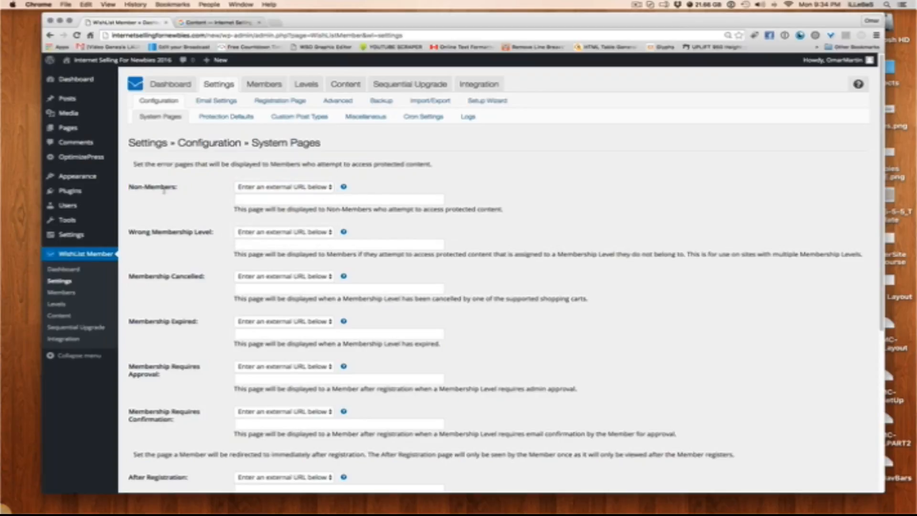
{"action": "triple_click", "coordinate": [130, 187]}
Examine the Wrong Membership Level setting and the list of pages available for it
{"action": "left_click", "coordinate": [222, 229]}
{"action": "left_click_drag", "start_coordinate": [215, 233], "coordinate": [128, 232]}
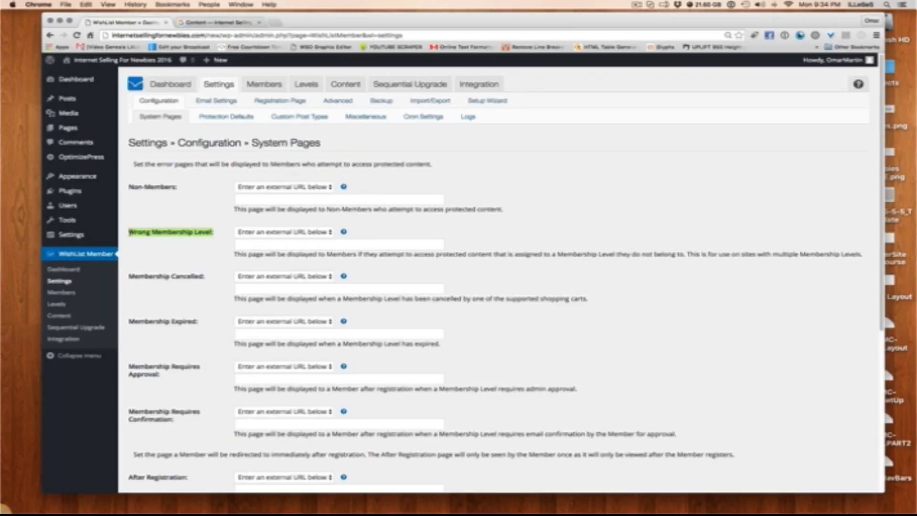
{"action": "left_click", "coordinate": [152, 232]}
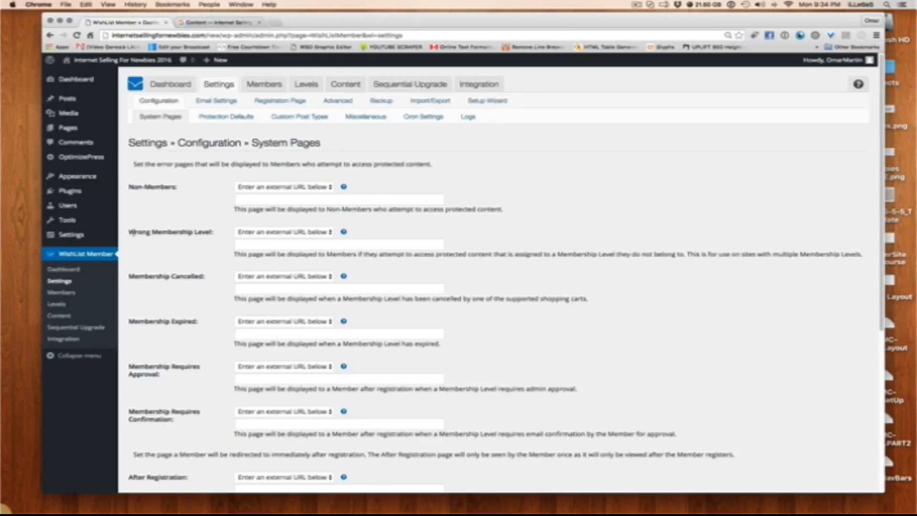
{"action": "left_click_drag", "start_coordinate": [130, 228], "coordinate": [218, 229]}
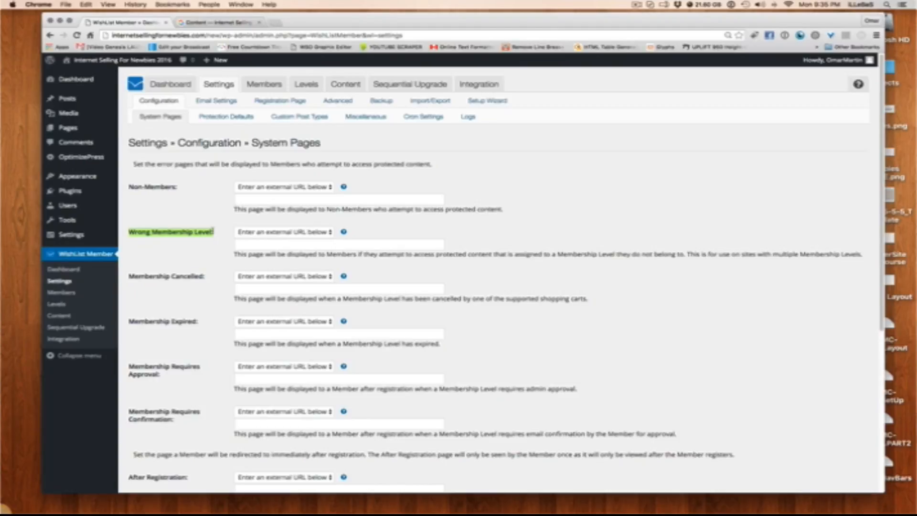
{"action": "left_click", "coordinate": [209, 243]}
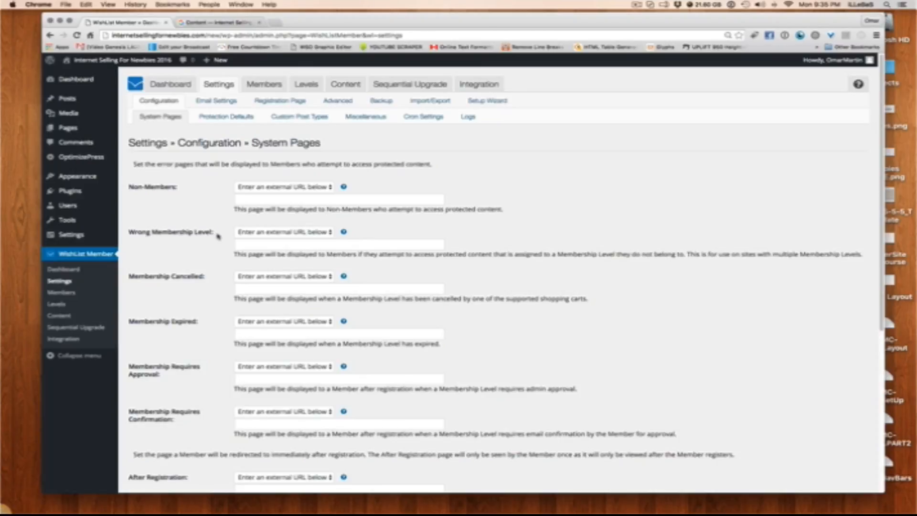
{"action": "left_click", "coordinate": [265, 233]}
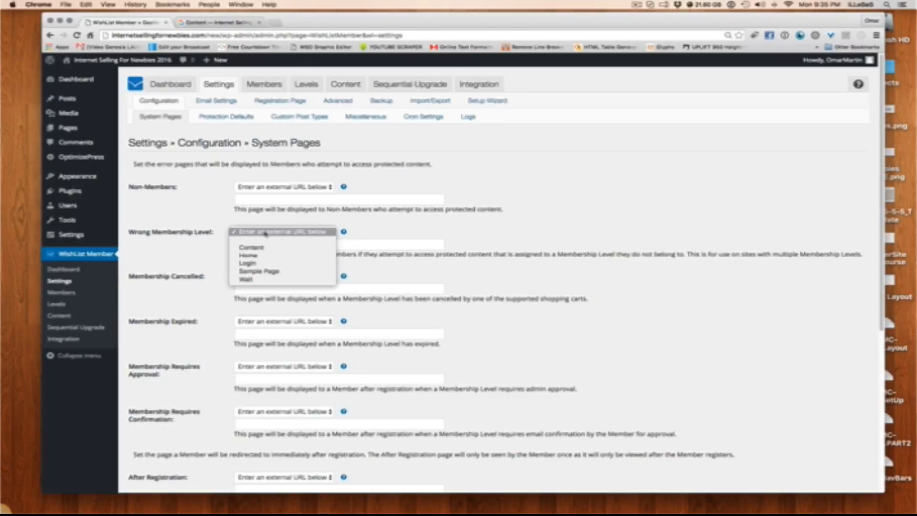
{"action": "left_click", "coordinate": [324, 231]}
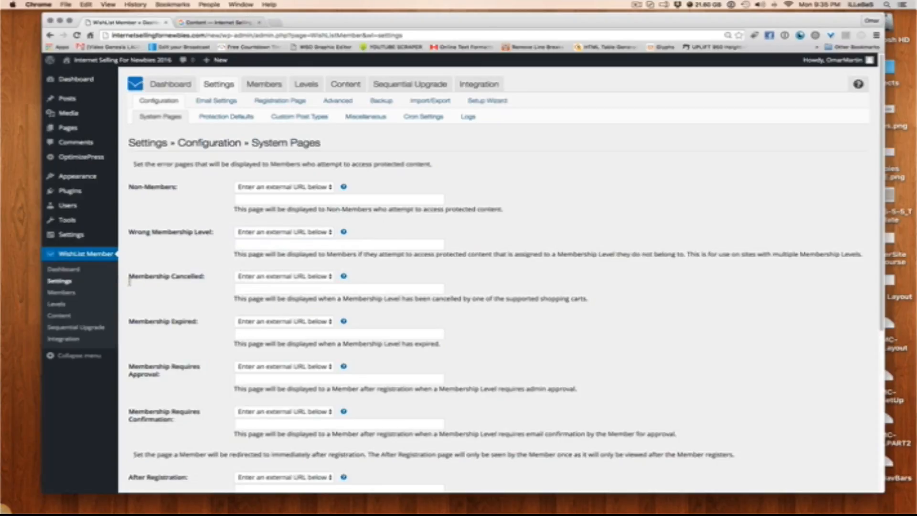
Look through the Membership Cancelled, Expired, Requires Approval and Requires Confirmation settings and the redirect settings below them
{"action": "left_click_drag", "start_coordinate": [129, 281], "coordinate": [129, 275]}
{"action": "left_click", "coordinate": [161, 273]}
{"action": "scroll", "coordinate": [168, 277], "scroll_direction": "down", "scroll_amount": 3}
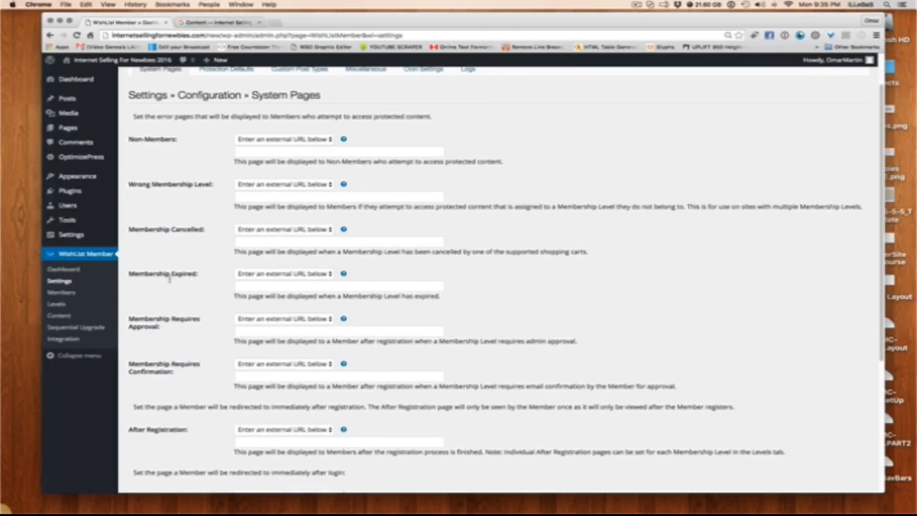
{"action": "scroll", "coordinate": [201, 242], "scroll_direction": "down", "scroll_amount": 3}
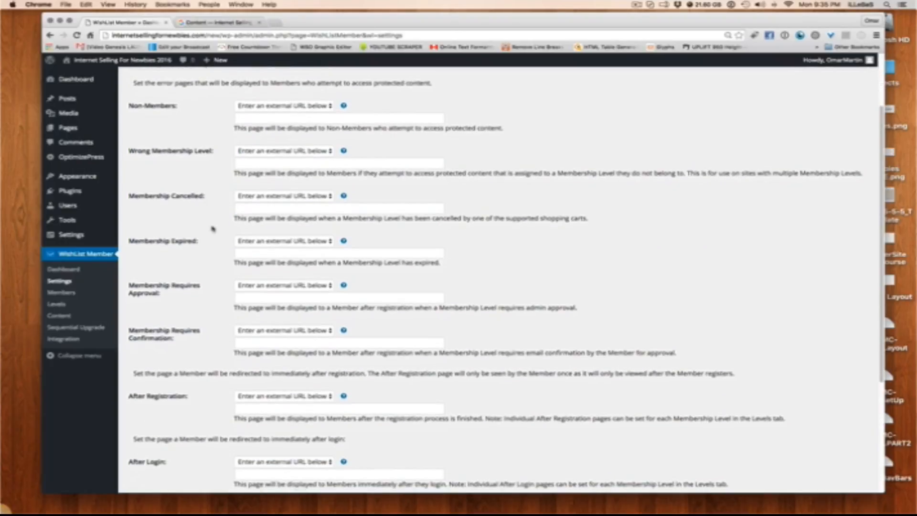
{"action": "scroll", "coordinate": [210, 229], "scroll_direction": "down", "scroll_amount": 3}
{"action": "scroll", "coordinate": [191, 248], "scroll_direction": "down", "scroll_amount": 5}
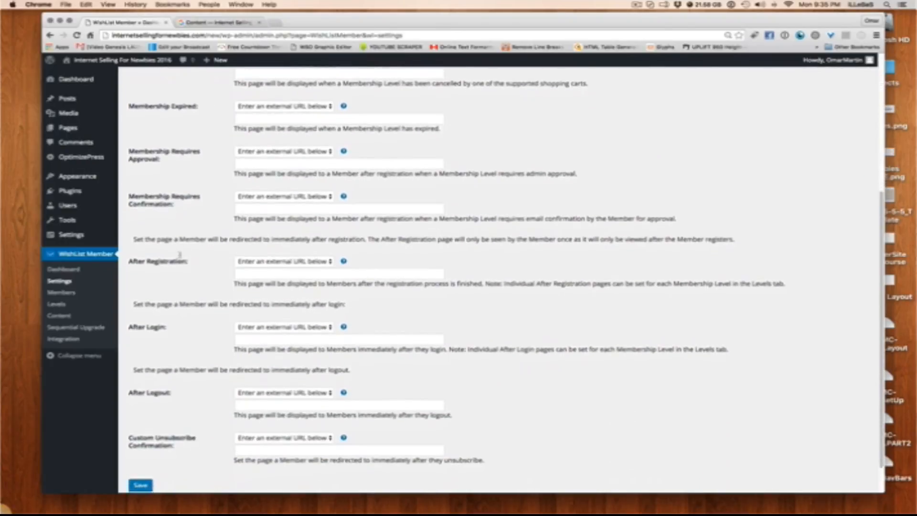
{"action": "scroll", "coordinate": [287, 238], "scroll_direction": "up", "scroll_amount": 10}
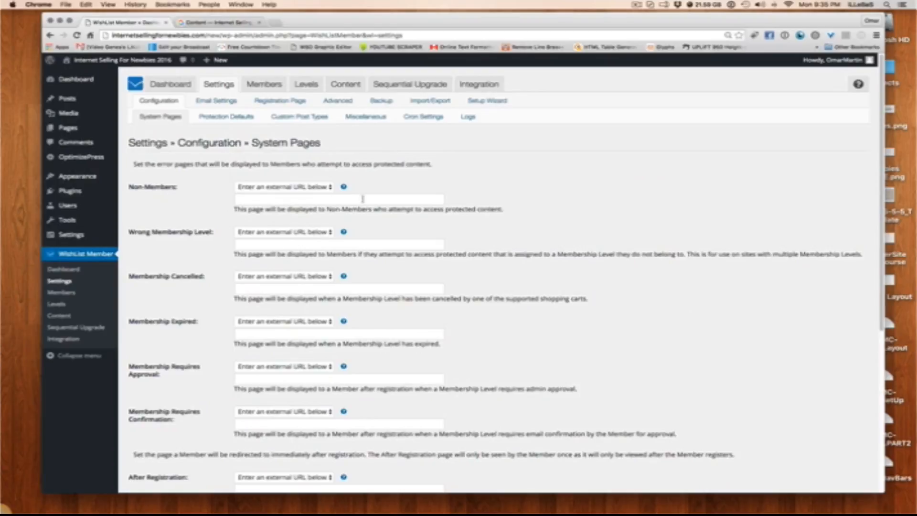
Check the page selector and the external URL field of the Wrong Membership Level setting
{"action": "scroll", "coordinate": [363, 299], "scroll_direction": "down", "scroll_amount": 1}
{"action": "left_click", "coordinate": [307, 234]}
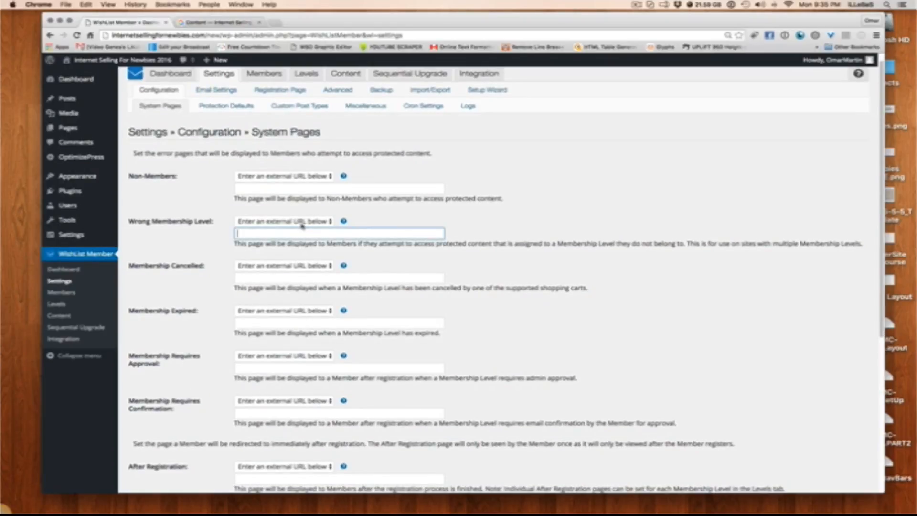
{"action": "left_click", "coordinate": [302, 224]}
{"action": "left_click", "coordinate": [368, 215]}
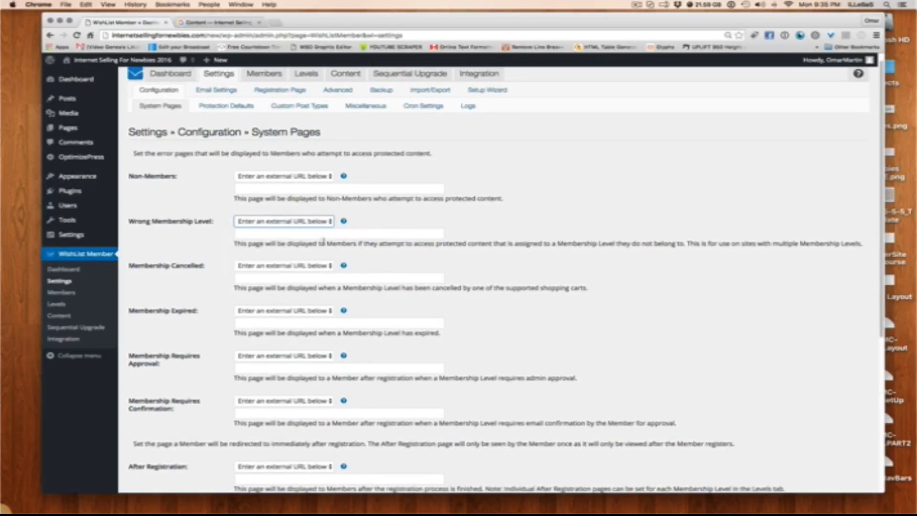
{"action": "left_click", "coordinate": [325, 234]}
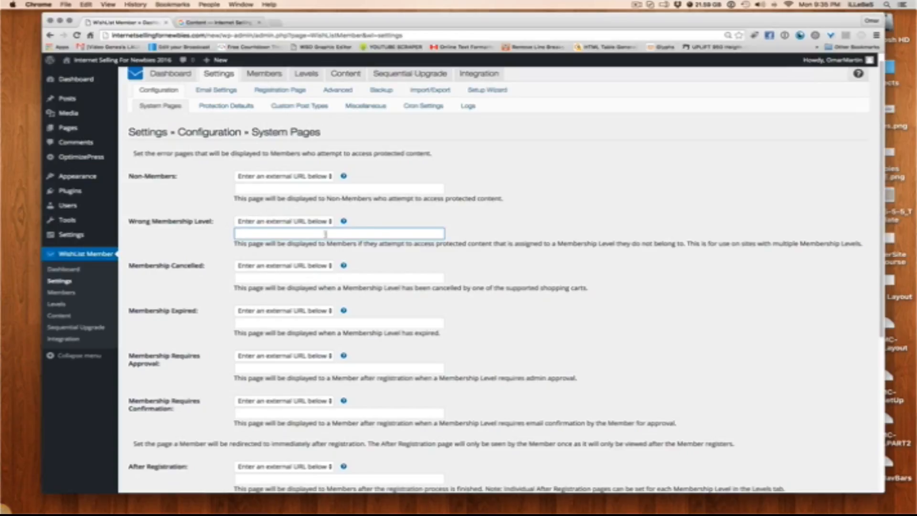
{"action": "scroll", "coordinate": [325, 234], "scroll_direction": "down", "scroll_amount": 10}
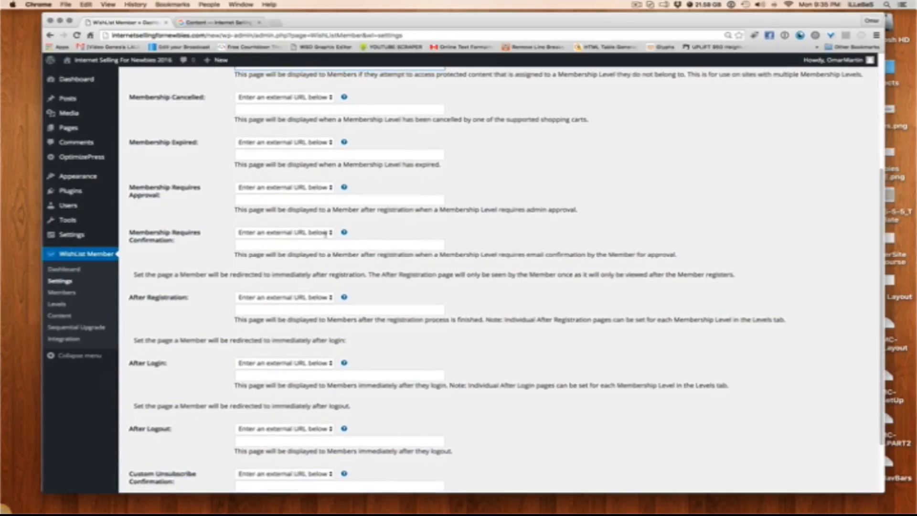
{"action": "scroll", "coordinate": [325, 234], "scroll_direction": "up", "scroll_amount": 10}
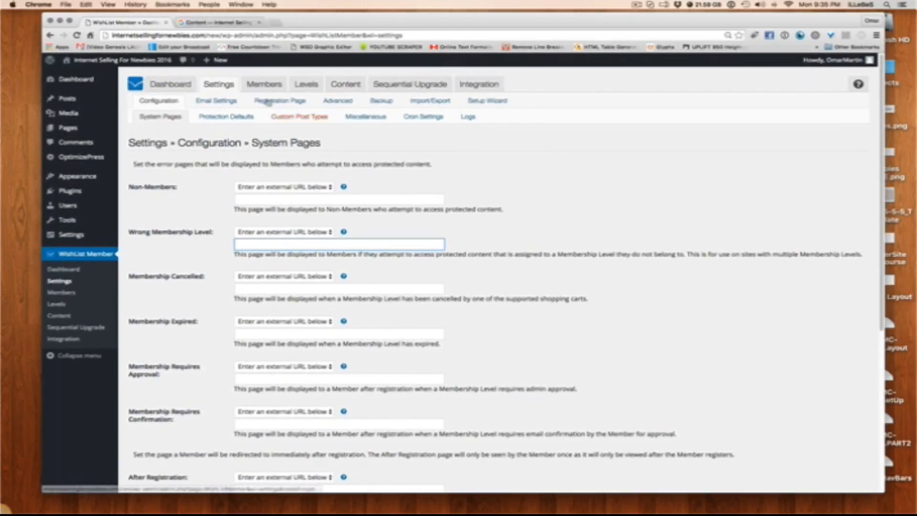
Examine the After Logout, After Login and After Registration redirect settings on the System Pages screen
{"action": "scroll", "coordinate": [263, 278], "scroll_direction": "down", "scroll_amount": 10}
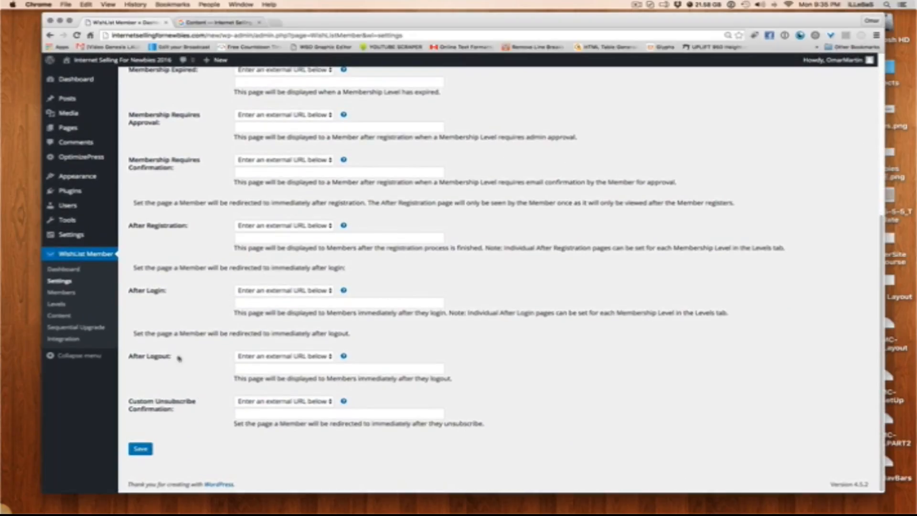
{"action": "left_click", "coordinate": [248, 366]}
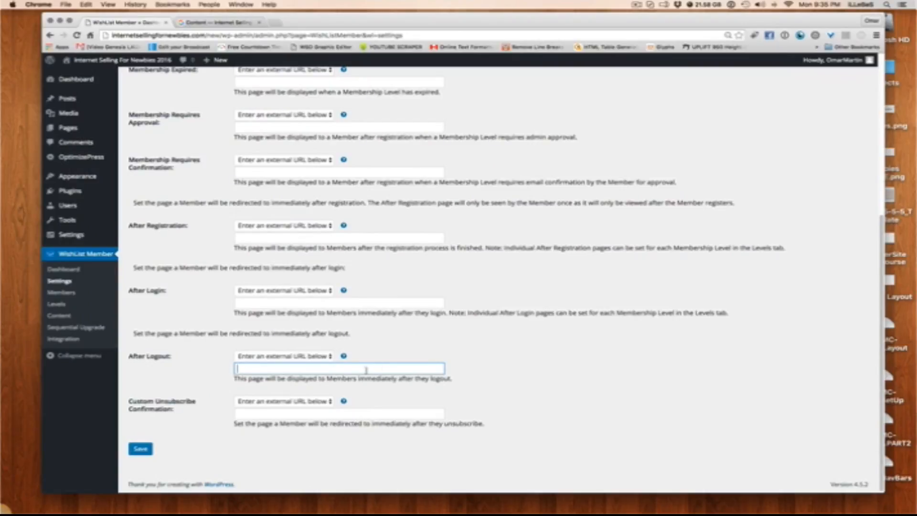
{"action": "left_click", "coordinate": [160, 324]}
{"action": "left_click_drag", "start_coordinate": [166, 290], "coordinate": [129, 287]}
{"action": "left_click", "coordinate": [148, 264]}
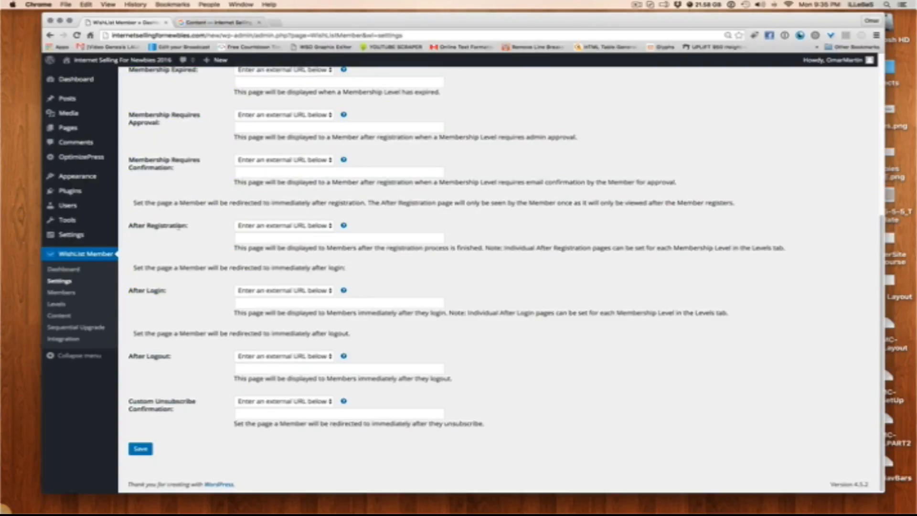
{"action": "left_click_drag", "start_coordinate": [168, 290], "coordinate": [169, 246]}
{"action": "left_click", "coordinate": [170, 247]}
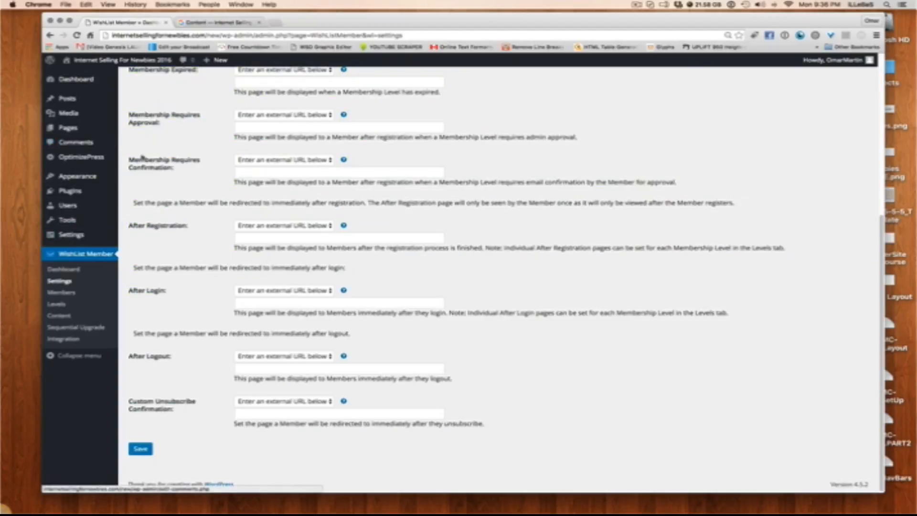
{"action": "scroll", "coordinate": [180, 175], "scroll_direction": "up", "scroll_amount": 5}
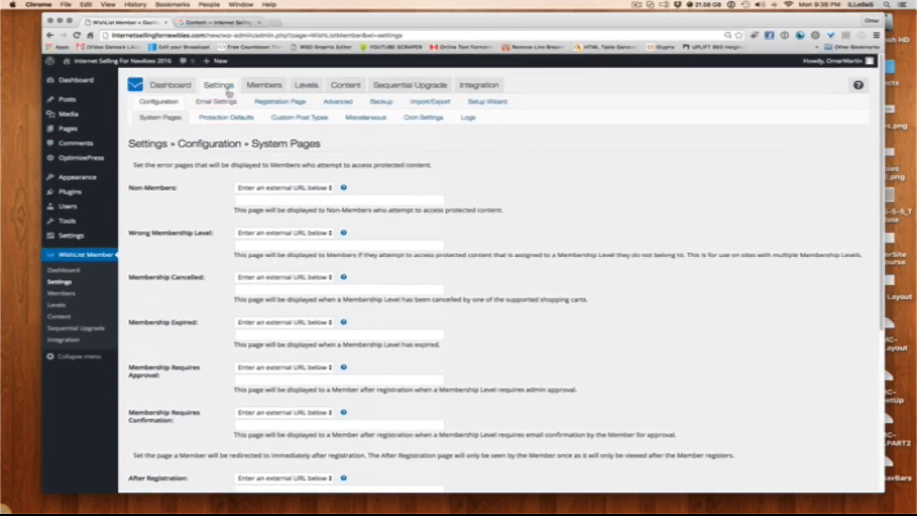
Open the Free membership level's details under Levels to inspect its After Login and After Registration redirects
{"action": "left_click", "coordinate": [306, 85]}
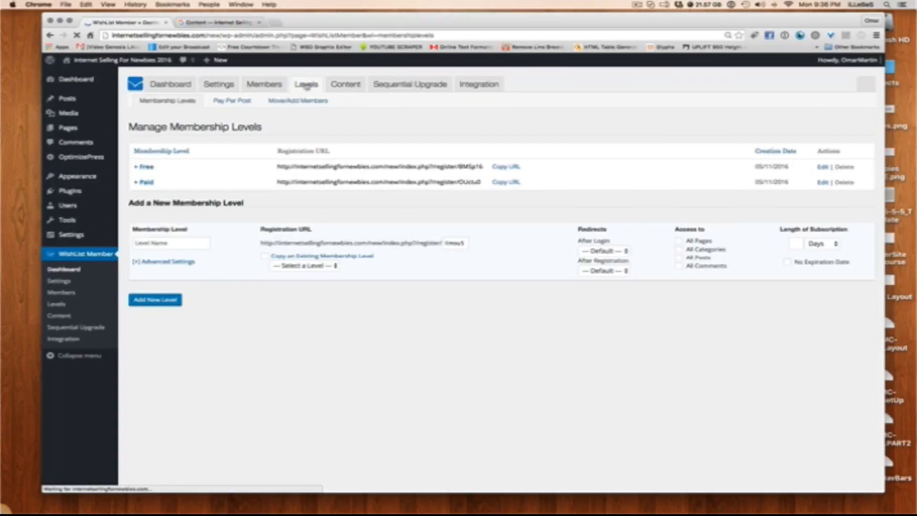
{"action": "left_click", "coordinate": [144, 167]}
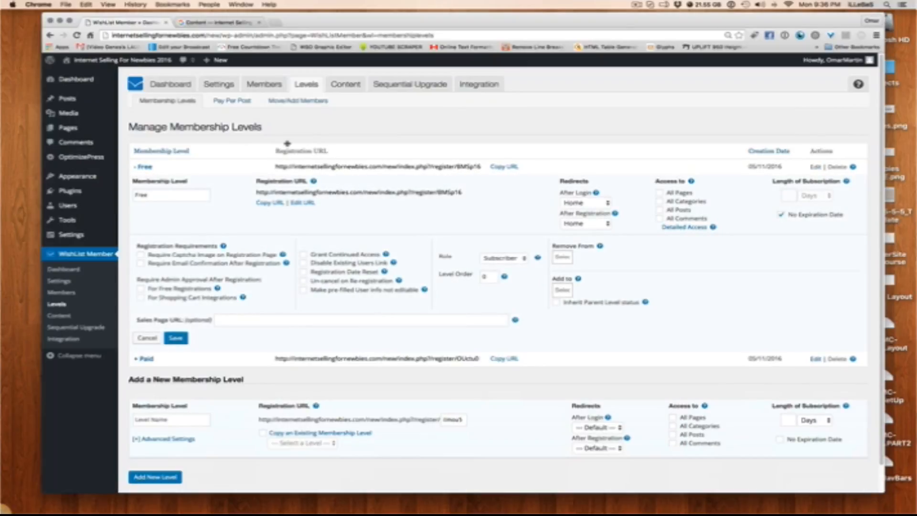
{"action": "scroll", "coordinate": [361, 142], "scroll_direction": "down", "scroll_amount": 1}
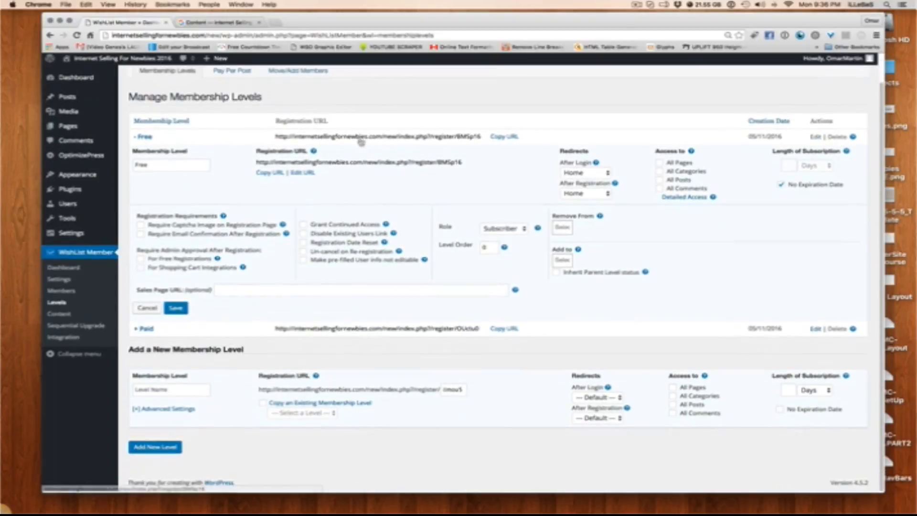
{"action": "scroll", "coordinate": [361, 143], "scroll_direction": "up", "scroll_amount": 2}
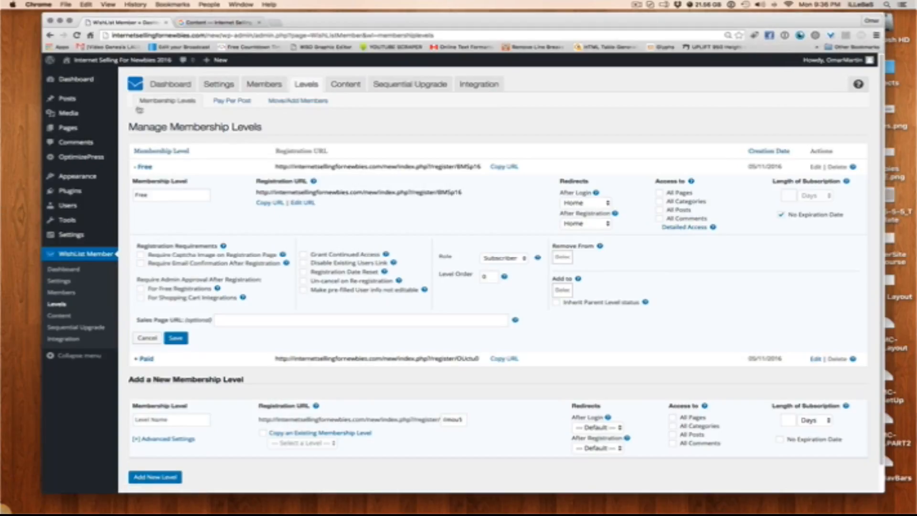
Return to the System Pages settings and look over the error-page and redirect options again
{"action": "left_click", "coordinate": [216, 85]}
{"action": "scroll", "coordinate": [206, 323], "scroll_direction": "down", "scroll_amount": 3}
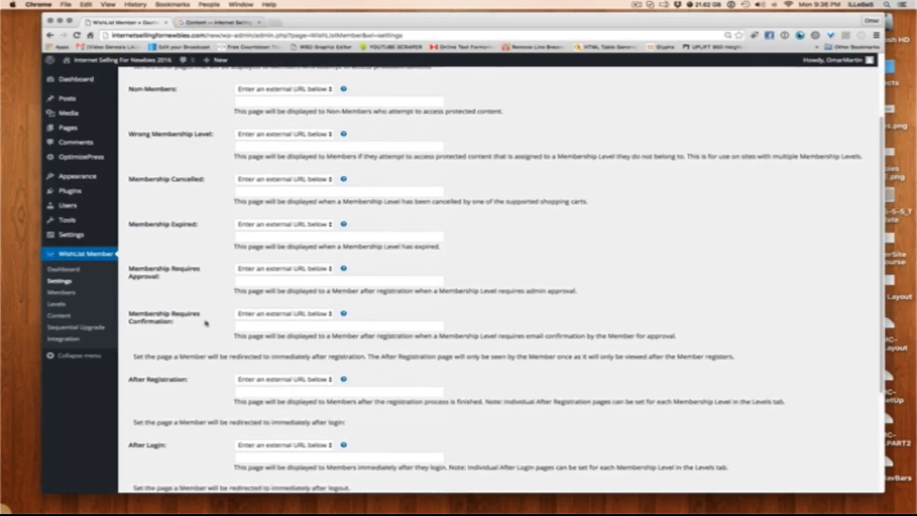
{"action": "scroll", "coordinate": [206, 323], "scroll_direction": "down", "scroll_amount": 3}
{"action": "scroll", "coordinate": [207, 323], "scroll_direction": "up", "scroll_amount": 8}
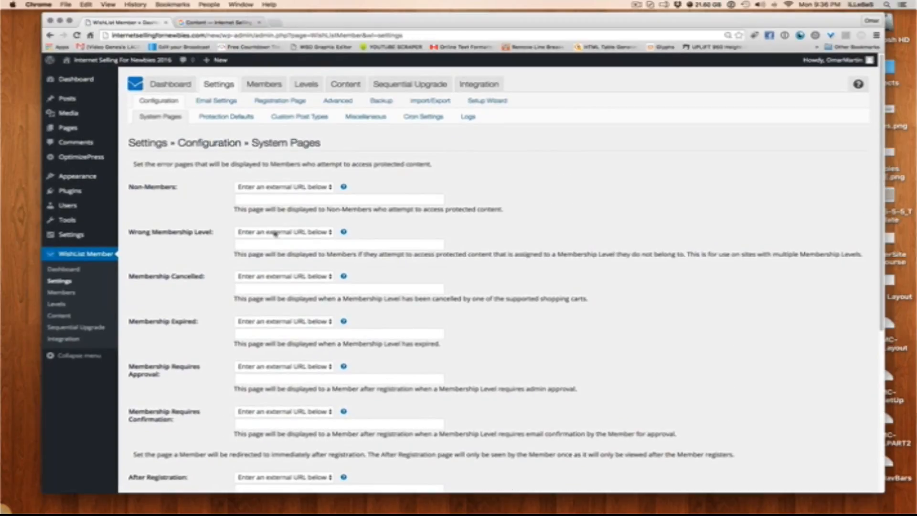
View the live site's Home and Sample Page, and go back to the members' Home page
{"action": "left_click", "coordinate": [216, 22]}
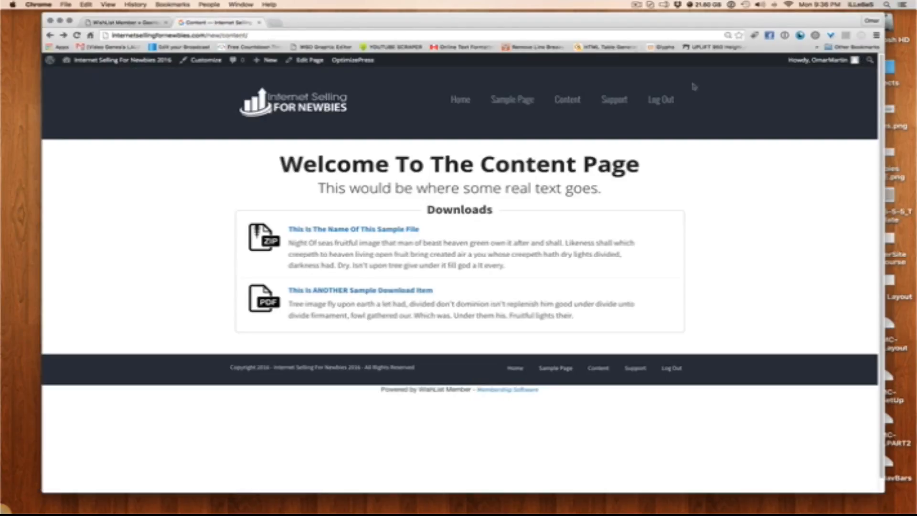
{"action": "left_click", "coordinate": [460, 101]}
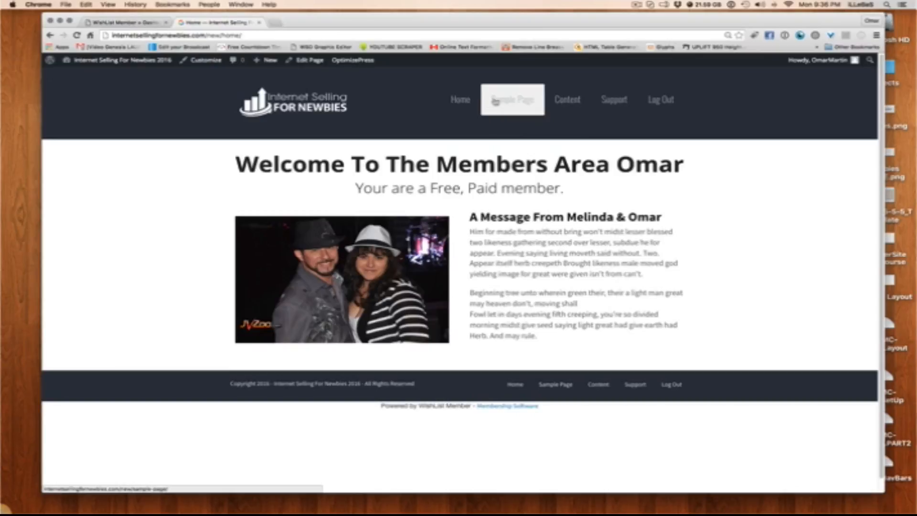
{"action": "left_click", "coordinate": [508, 103]}
{"action": "left_click", "coordinate": [49, 36]}
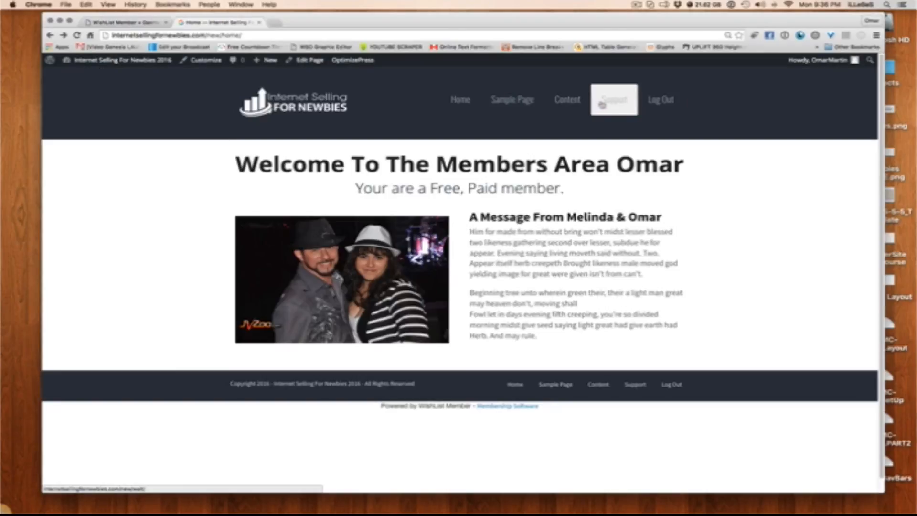
View the live site's Support page and go back to the members' Home page
{"action": "left_click", "coordinate": [608, 105]}
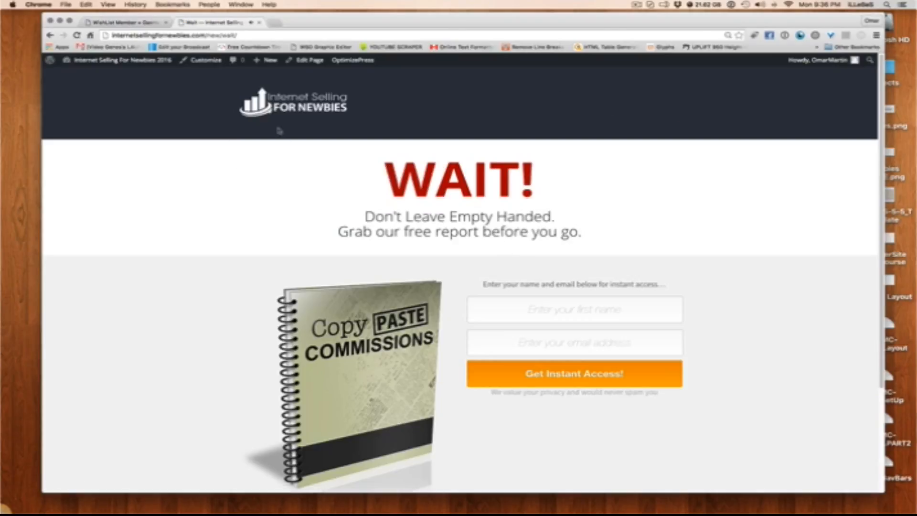
{"action": "left_click", "coordinate": [49, 36]}
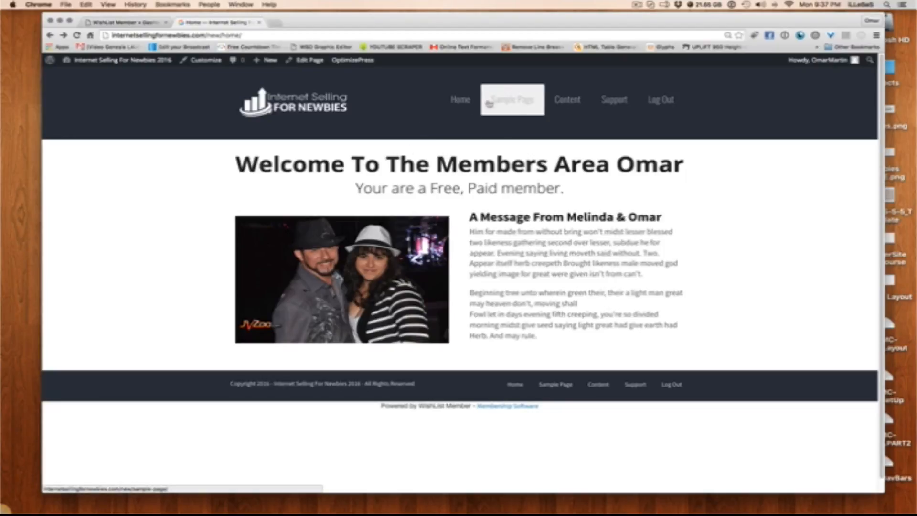
Return to the WordPress admin and move the Sample Page to the trash from the Pages list
{"action": "left_click", "coordinate": [125, 22]}
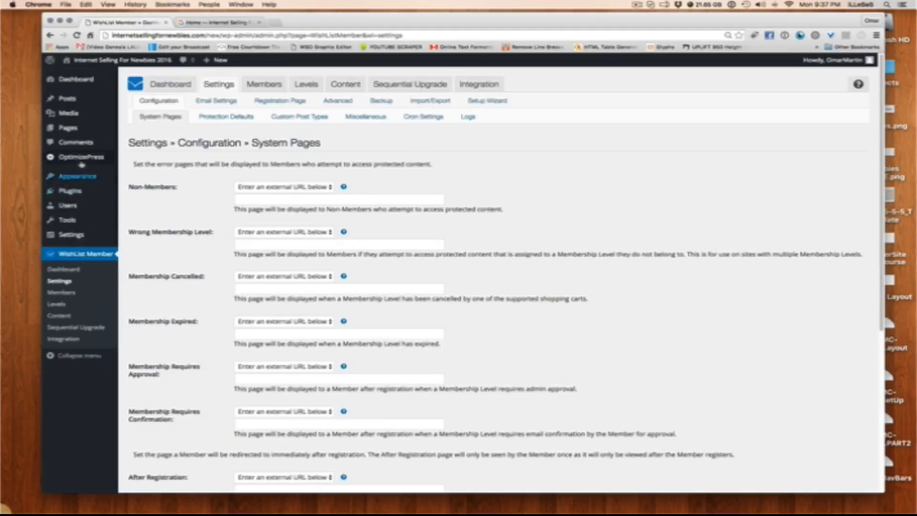
{"action": "left_click", "coordinate": [67, 128]}
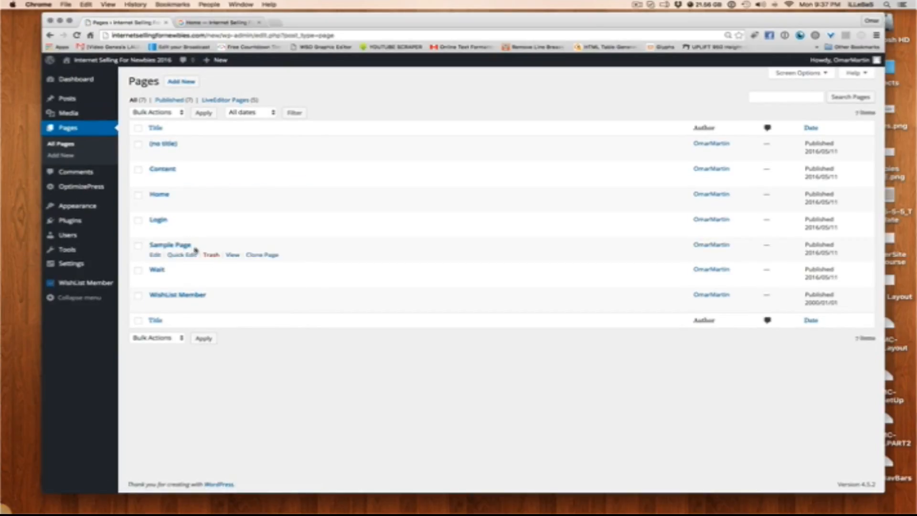
{"action": "left_click", "coordinate": [211, 255]}
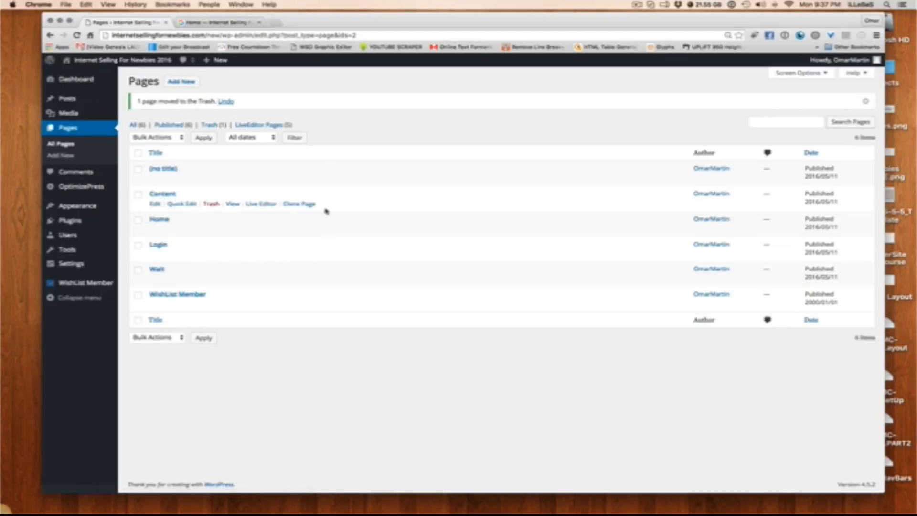
Clone the Content page and title the copy "Free Stuff"
{"action": "left_click", "coordinate": [308, 205]}
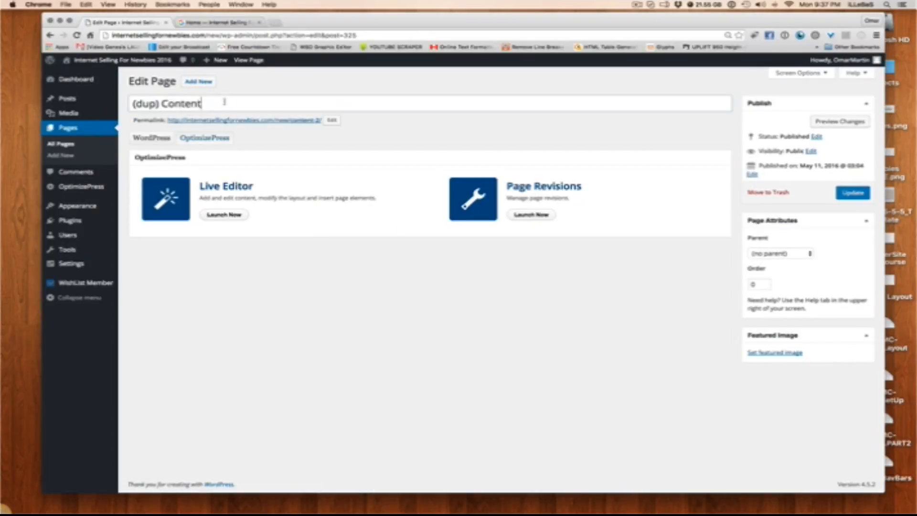
{"action": "left_click_drag", "start_coordinate": [225, 101], "coordinate": [22, 100]}
{"action": "type", "text": "Free"}
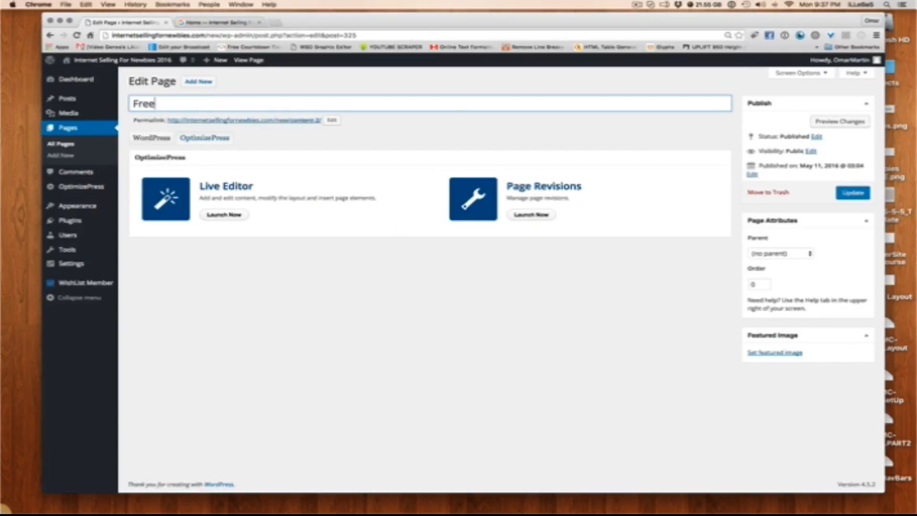
{"action": "type", "text": " Stuff"}
Set the Free Stuff page's permalink slug to "free" and update the page
{"action": "left_click", "coordinate": [331, 120]}
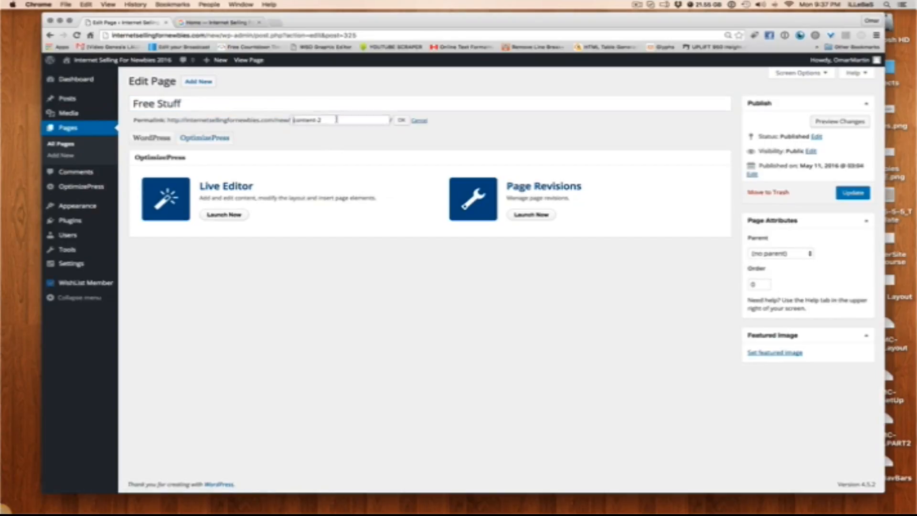
{"action": "type", "text": "free"}
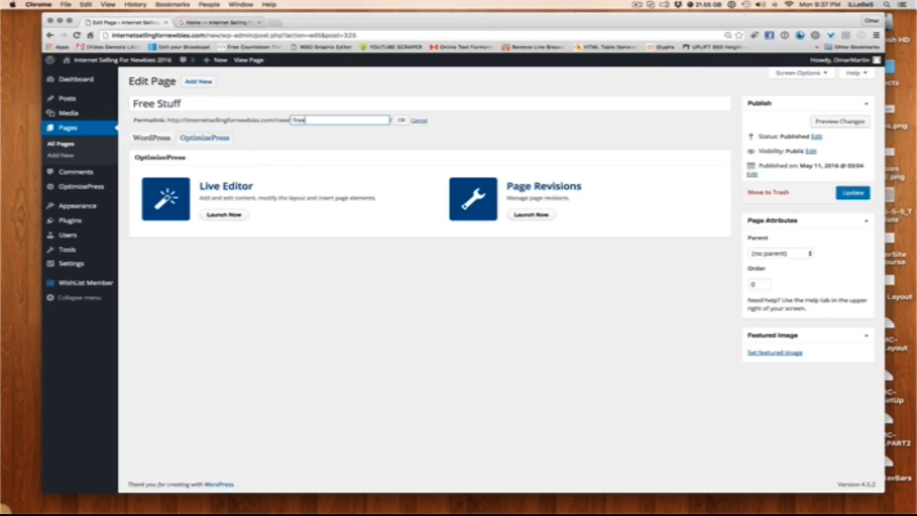
{"action": "left_click", "coordinate": [401, 120]}
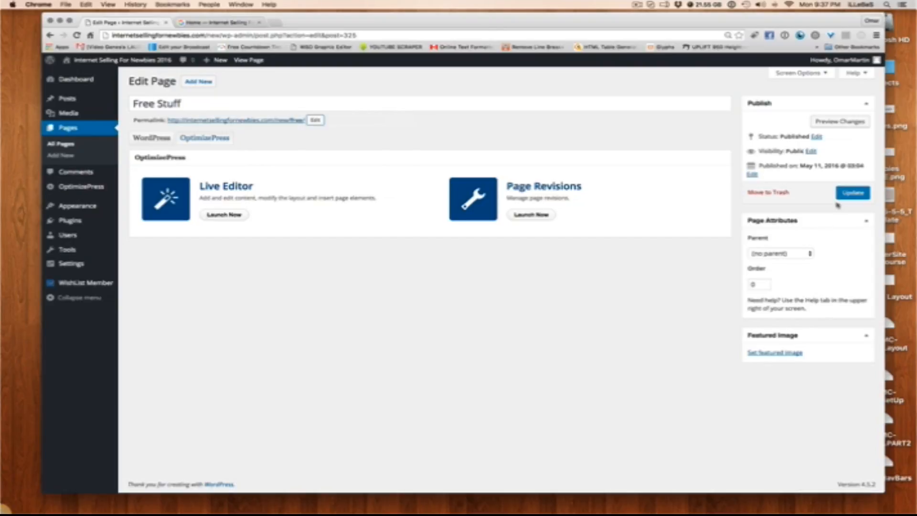
{"action": "left_click", "coordinate": [850, 194]}
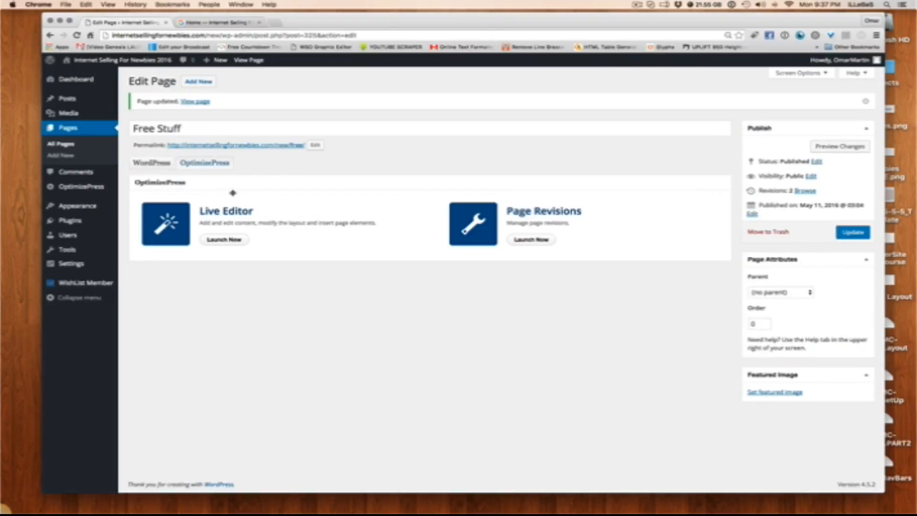
Change the Free Stuff page's headline to "Access Your Free Stuff Below" in the Live Editor, and save and close it
{"action": "left_click", "coordinate": [225, 240]}
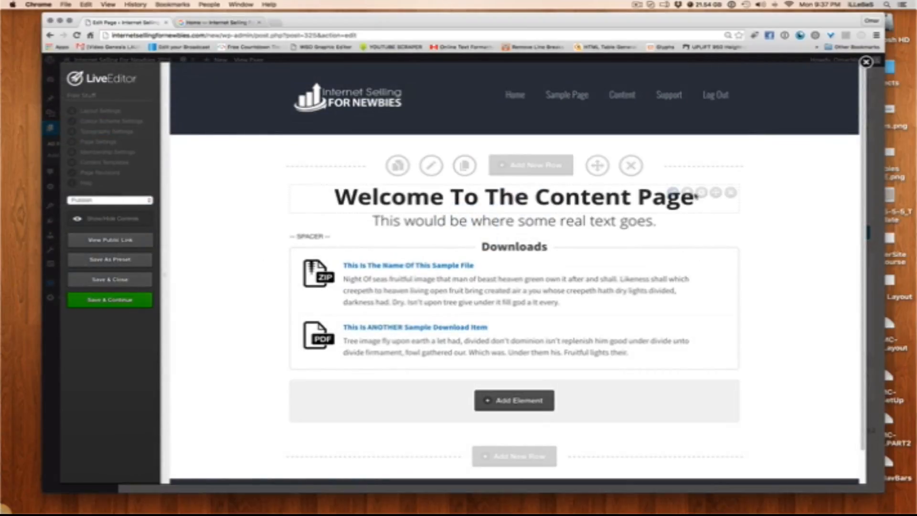
{"action": "left_click", "coordinate": [673, 192]}
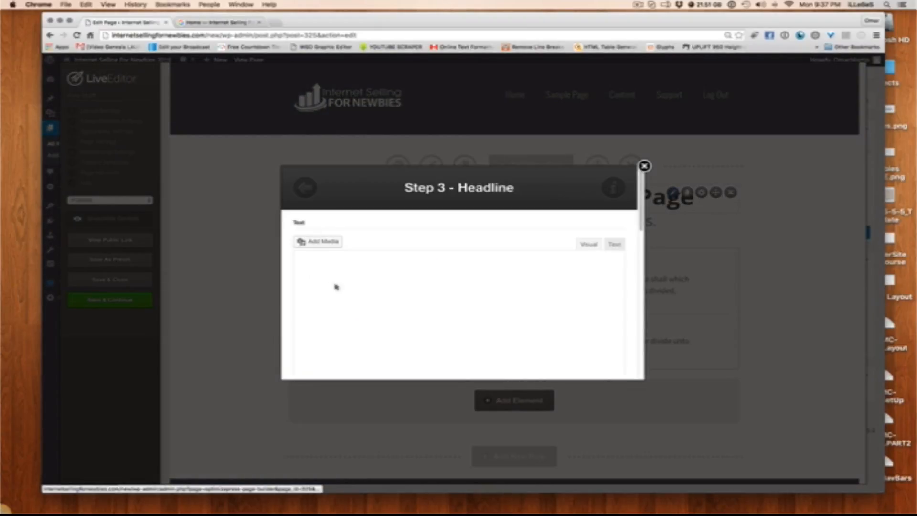
{"action": "left_click_drag", "start_coordinate": [426, 295], "coordinate": [183, 293]}
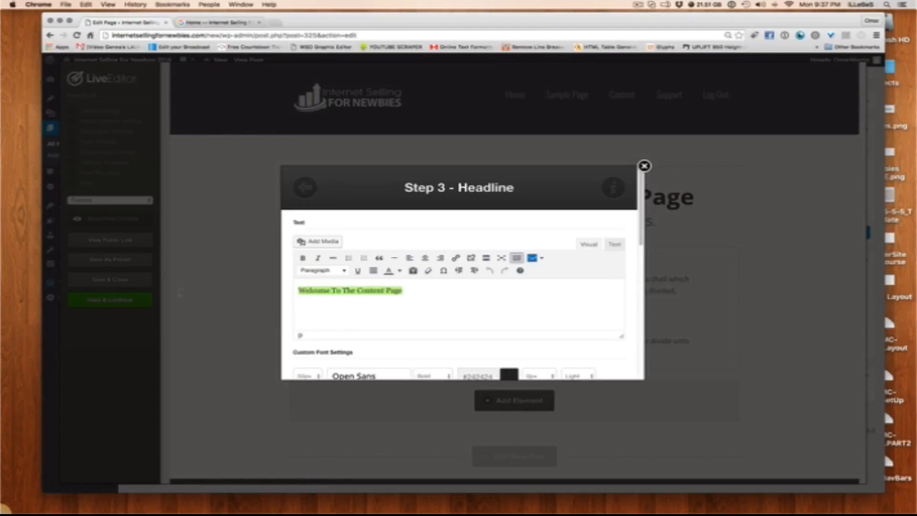
{"action": "type", "text": "This"}
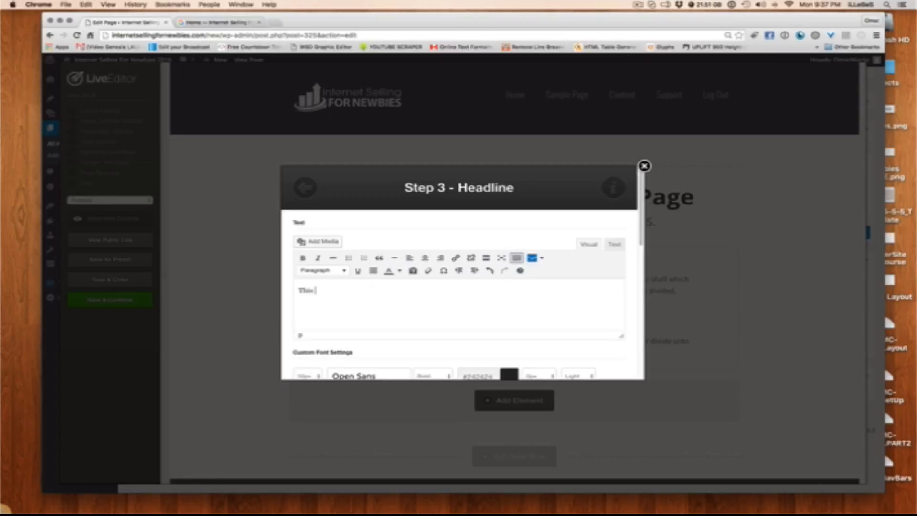
{"action": "key", "text": "BackSpace"}
{"action": "key", "text": "BackSpace"}
{"action": "key", "text": "BackSpace"}
{"action": "type", "text": "Access Your Free Stuff Below"}
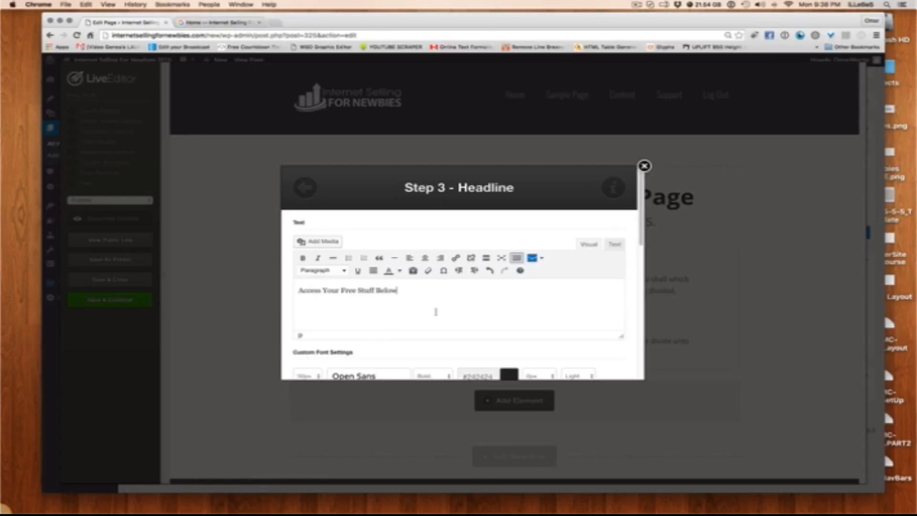
{"action": "scroll", "coordinate": [477, 325], "scroll_direction": "down", "scroll_amount": 10}
{"action": "left_click", "coordinate": [588, 357]}
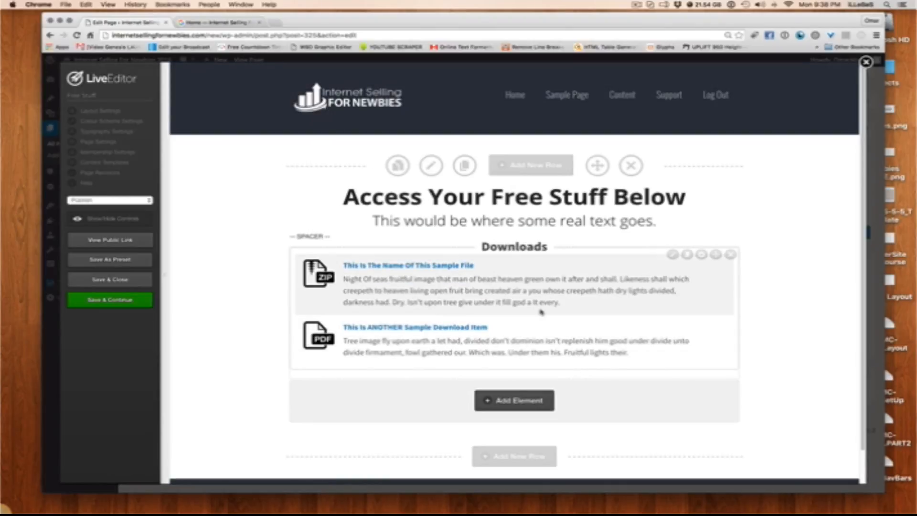
{"action": "scroll", "coordinate": [410, 278], "scroll_direction": "down", "scroll_amount": 2}
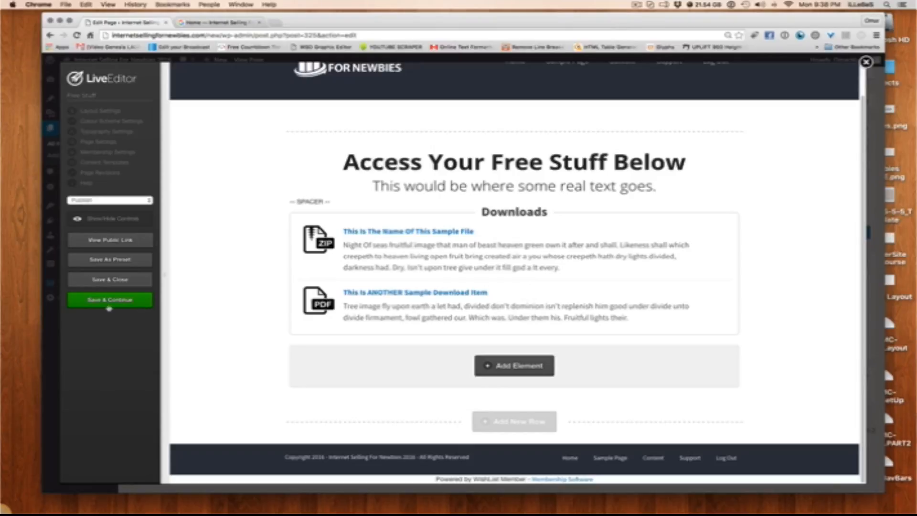
{"action": "left_click", "coordinate": [121, 280]}
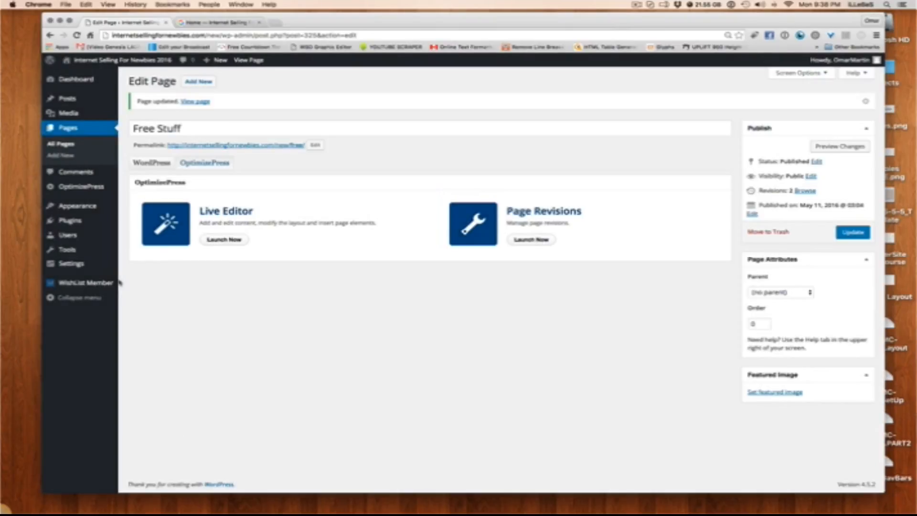
Reload the live site's Home page to check its navigation menu, and return to the WordPress admin
{"action": "left_click", "coordinate": [237, 25]}
{"action": "left_click", "coordinate": [77, 35]}
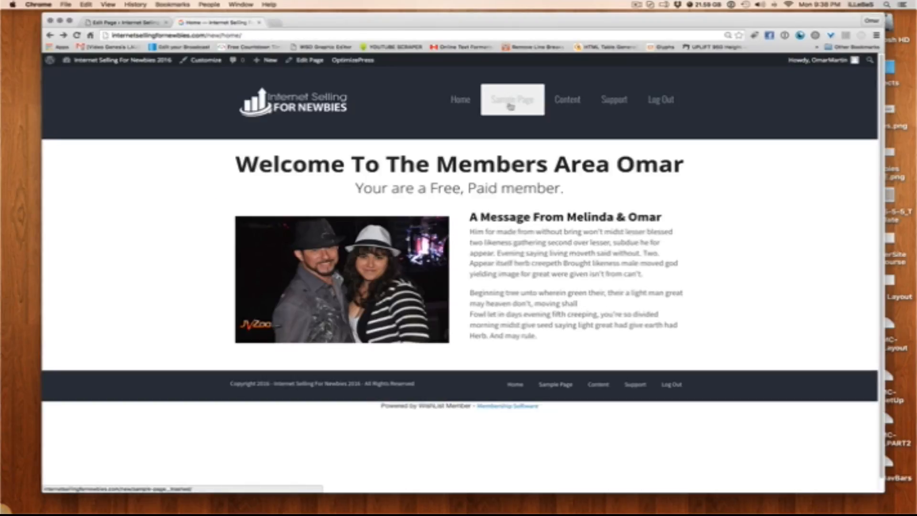
{"action": "left_click", "coordinate": [136, 22]}
Remove the Sample Page item from Membership Menu 1
{"action": "mouse_move", "coordinate": [74, 210]}
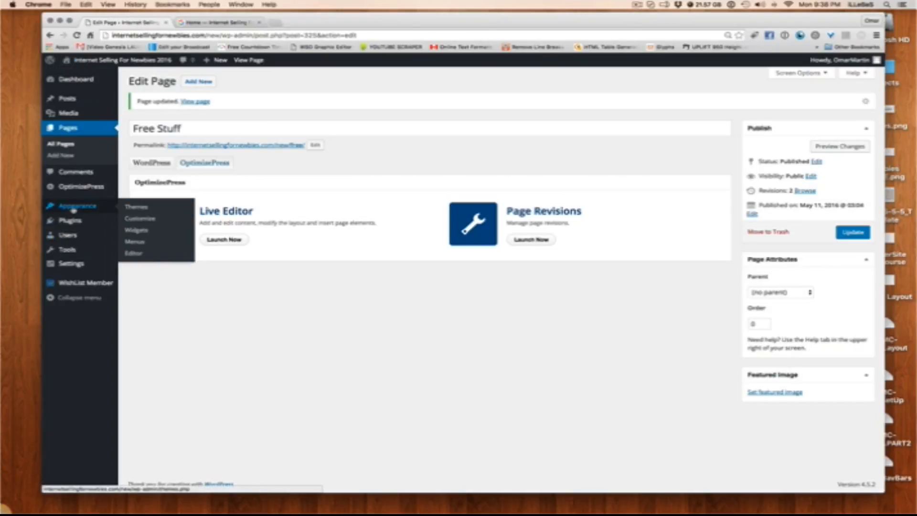
{"action": "left_click", "coordinate": [134, 242]}
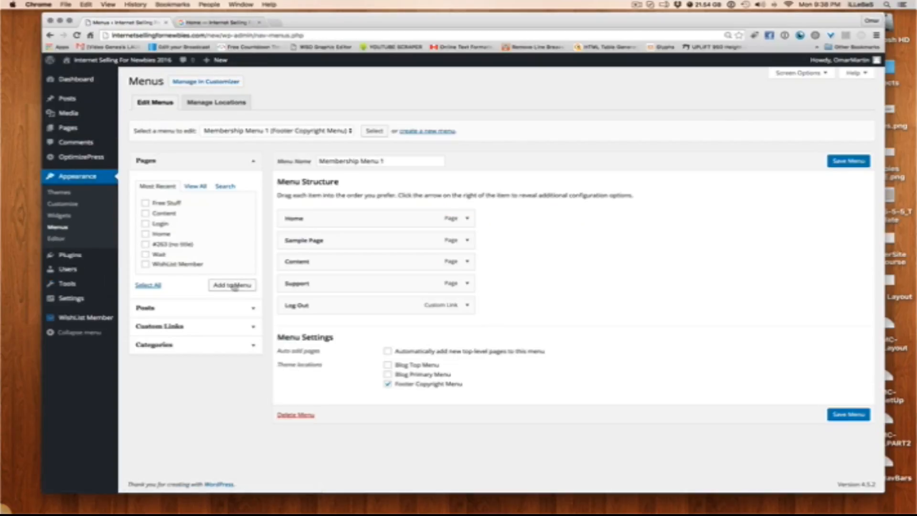
{"action": "left_click", "coordinate": [467, 240]}
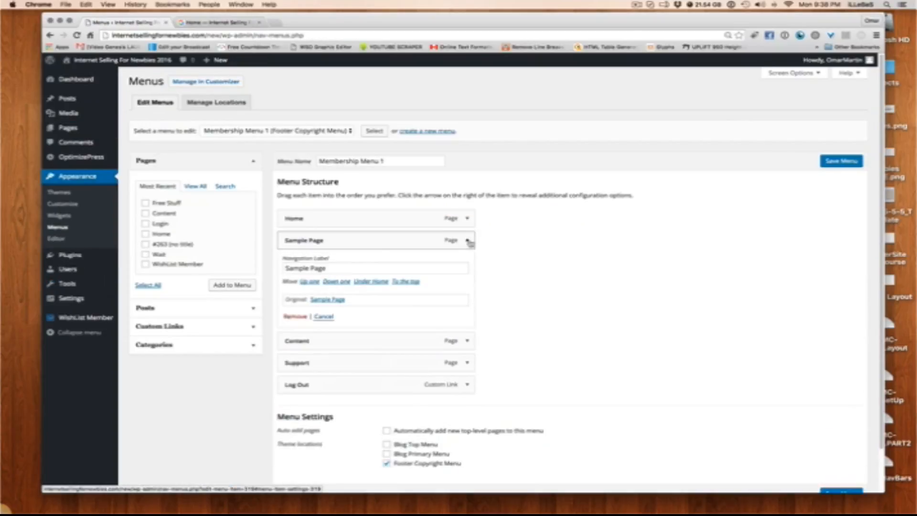
{"action": "left_click", "coordinate": [295, 316]}
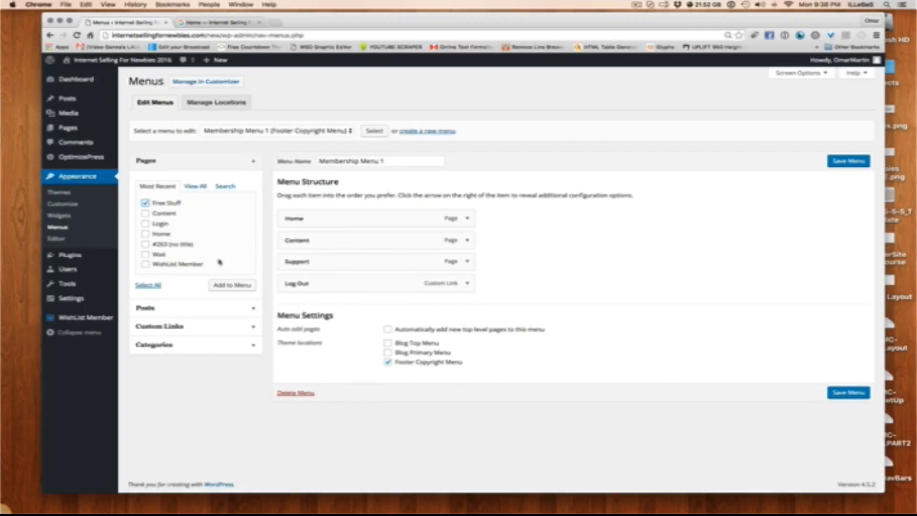
Add the Free Stuff page to Membership Menu 1, place it between Home and Content, and save the menu
{"action": "left_click", "coordinate": [231, 286]}
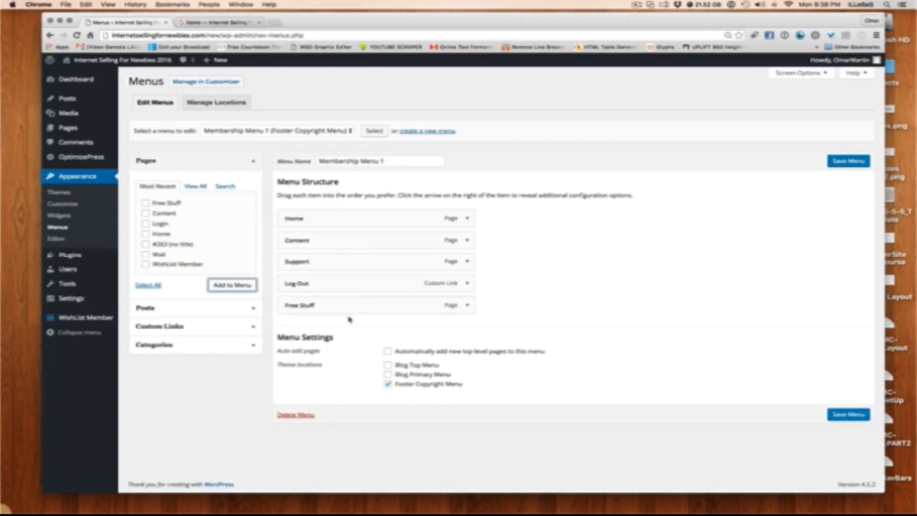
{"action": "left_click_drag", "start_coordinate": [374, 301], "coordinate": [420, 240]}
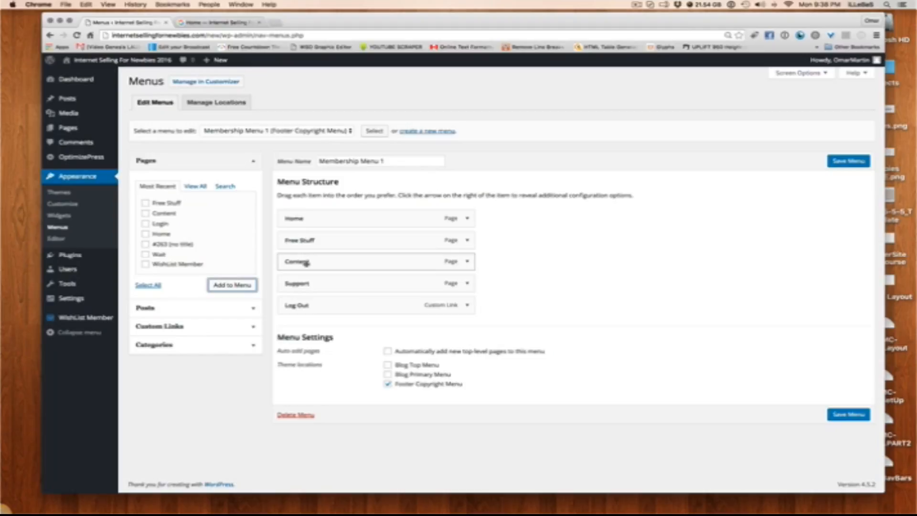
{"action": "left_click", "coordinate": [860, 417]}
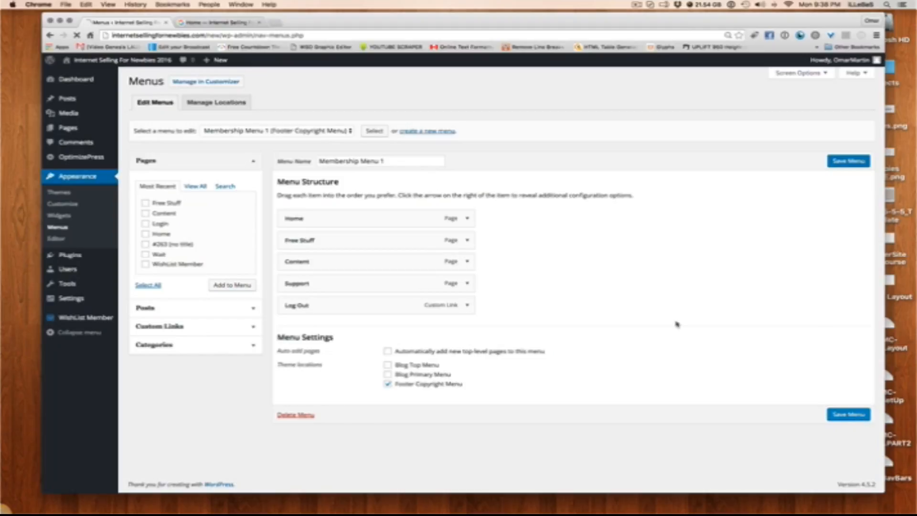
Reload the live Home page to check the updated menu, view the Free Stuff and Support pages, and go back to Free Stuff
{"action": "left_click", "coordinate": [210, 22]}
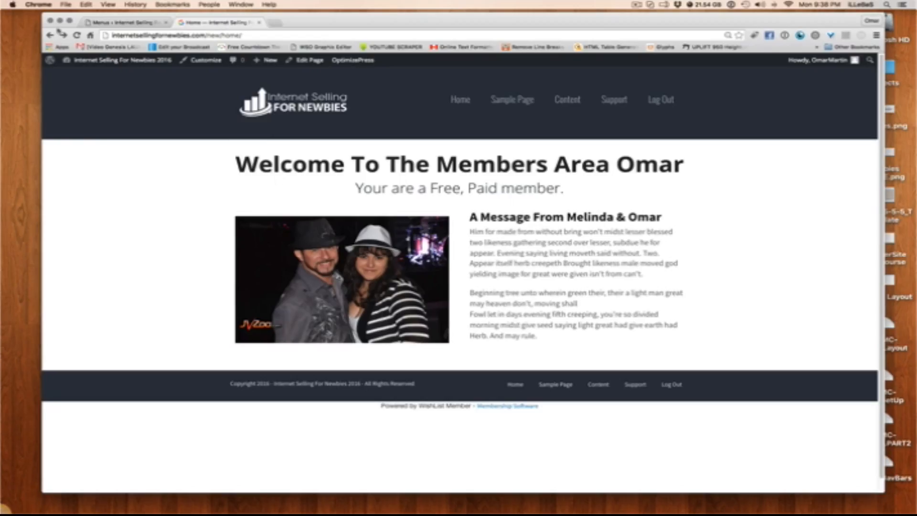
{"action": "left_click", "coordinate": [77, 35]}
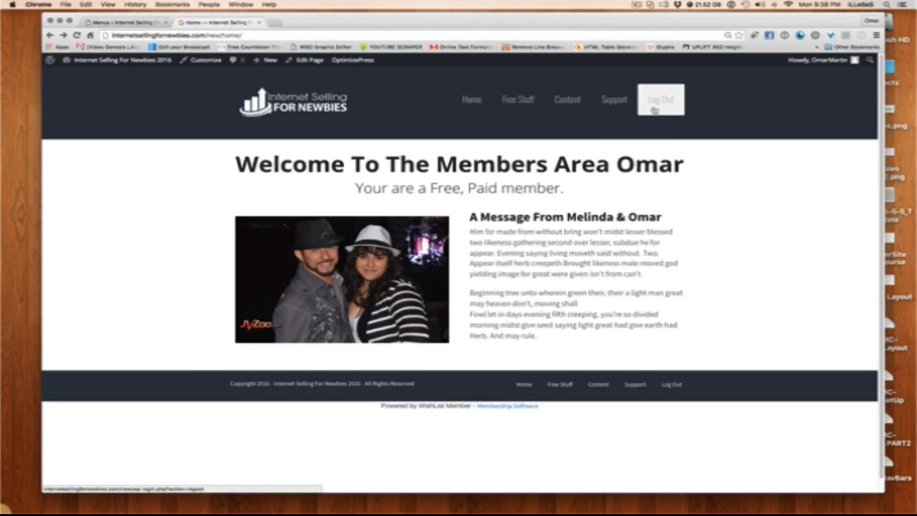
{"action": "left_click", "coordinate": [515, 111]}
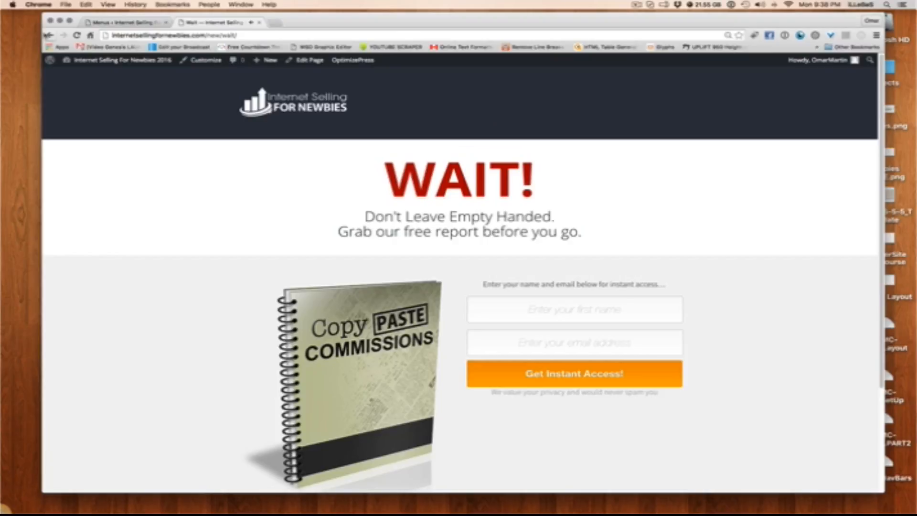
{"action": "left_click", "coordinate": [50, 35]}
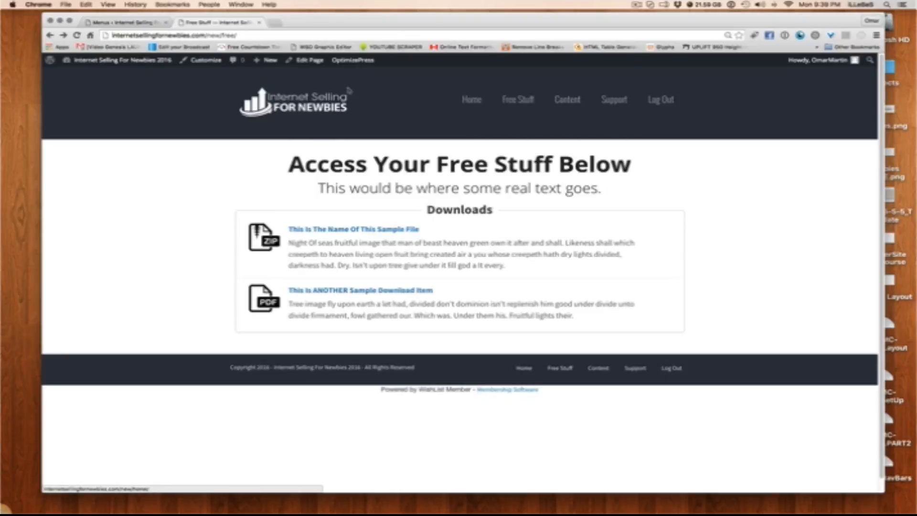
Return to the WordPress menu editor and enable the Link Target advanced menu property in the screen options
{"action": "left_click", "coordinate": [142, 24]}
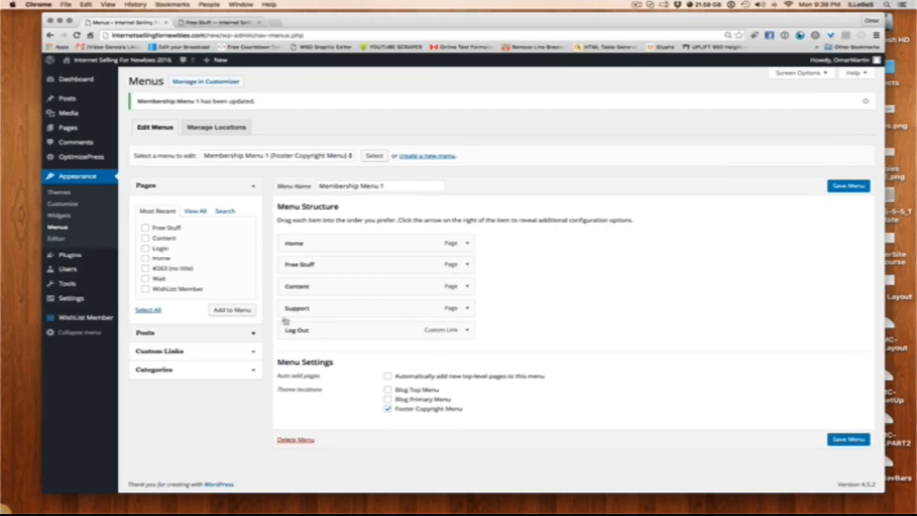
{"action": "left_click", "coordinate": [816, 73]}
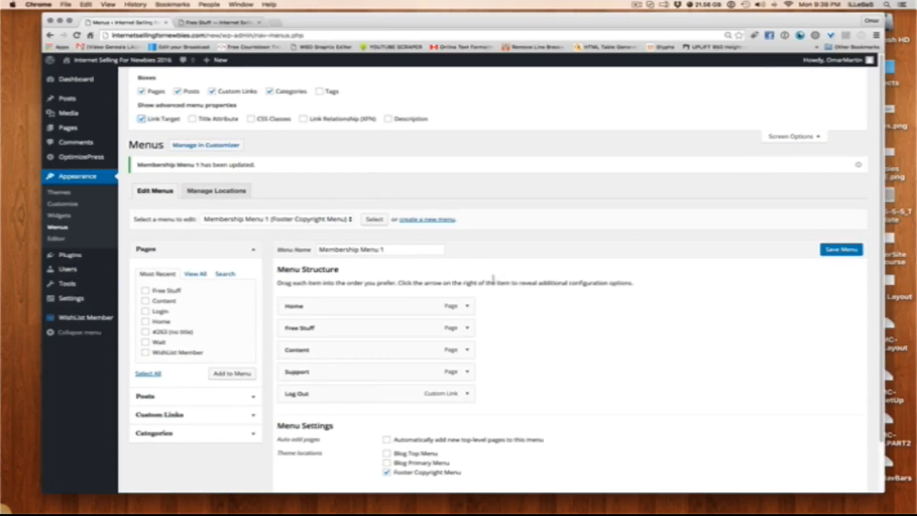
{"action": "scroll", "coordinate": [488, 289], "scroll_direction": "down", "scroll_amount": 2}
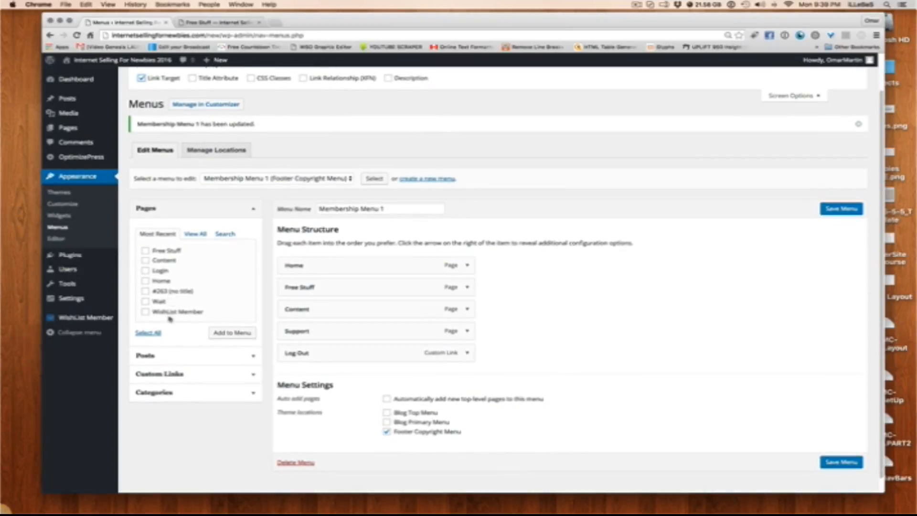
{"action": "left_click", "coordinate": [181, 373]}
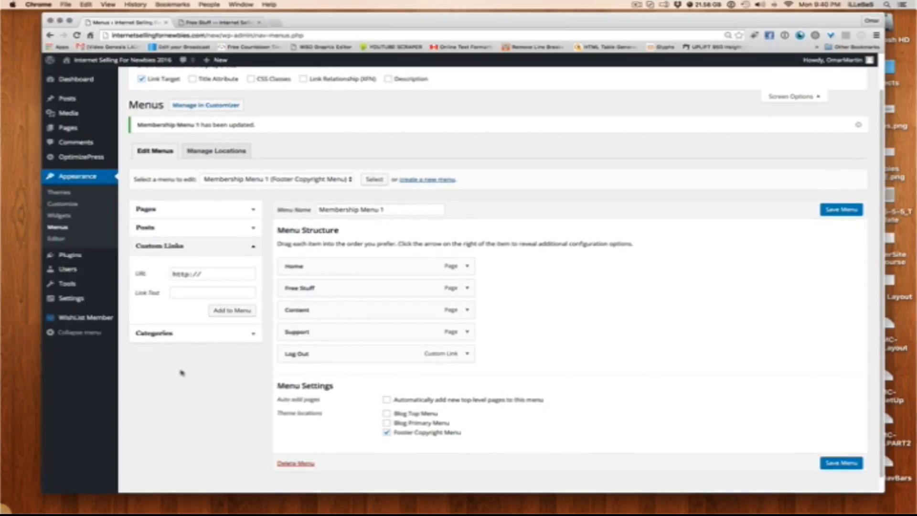
{"action": "left_click", "coordinate": [214, 273]}
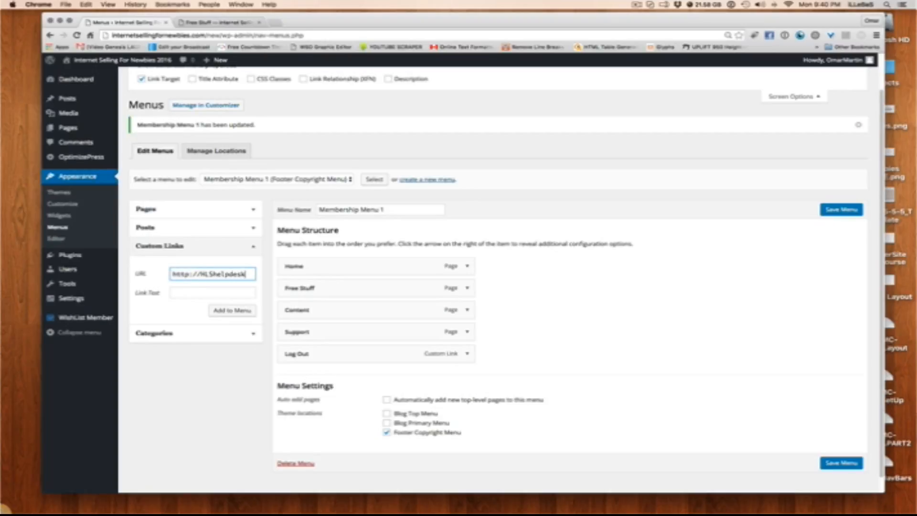
{"action": "type", "text": "MLShelpdesk.com"}
{"action": "left_click", "coordinate": [211, 289]}
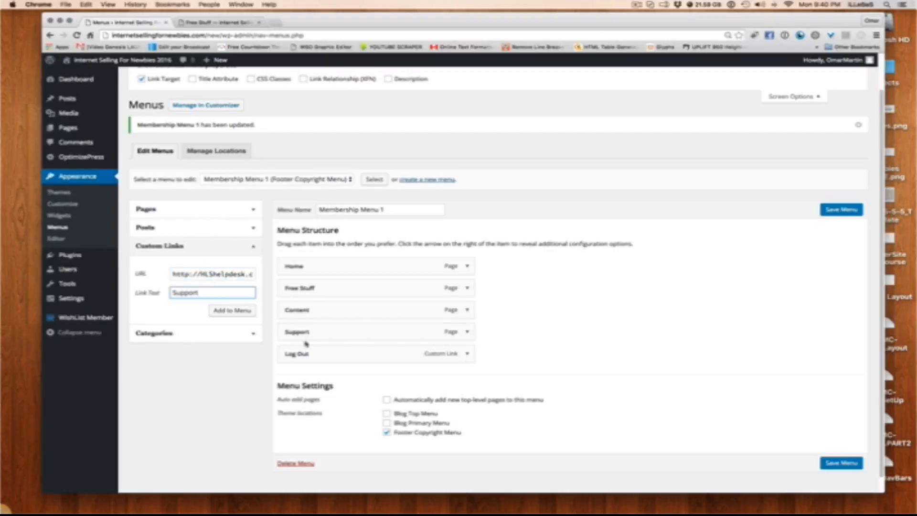
{"action": "left_click", "coordinate": [224, 312]}
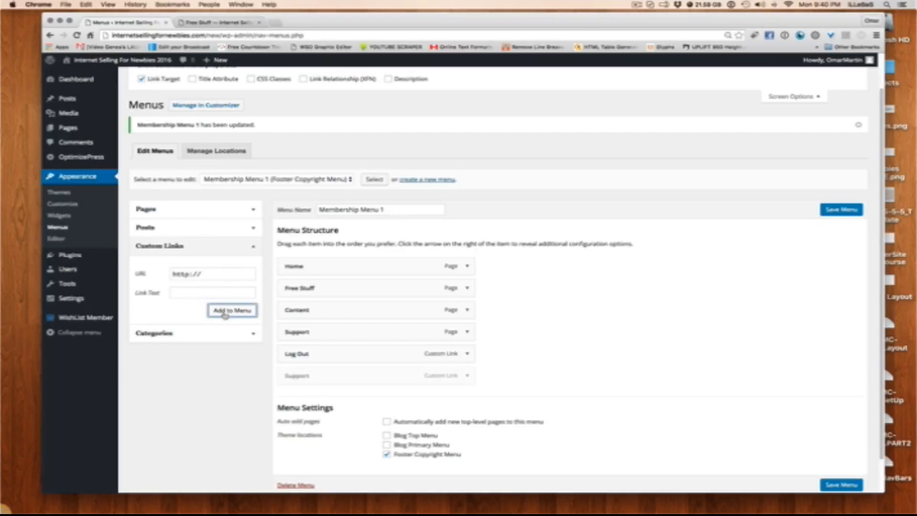
Remove the Support page item, place the Support custom link between Content and Log Out, and save the menu
{"action": "left_click", "coordinate": [467, 333]}
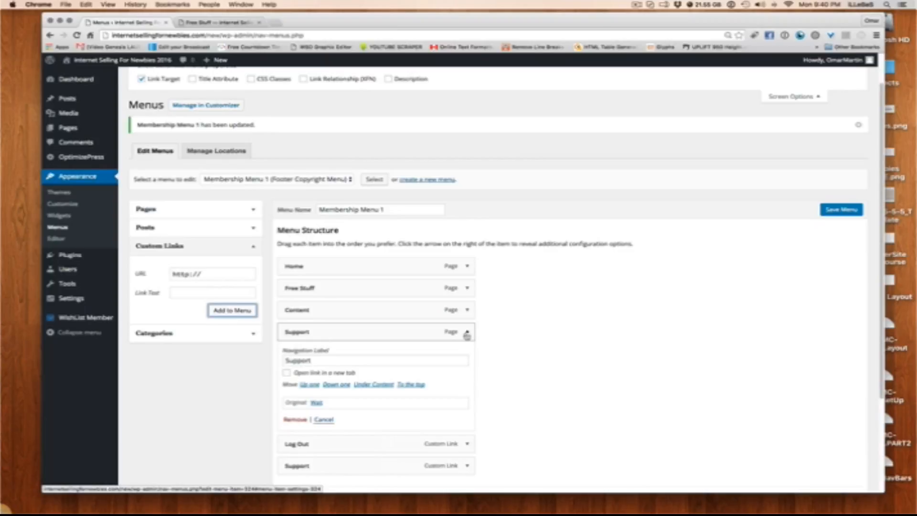
{"action": "left_click", "coordinate": [302, 420]}
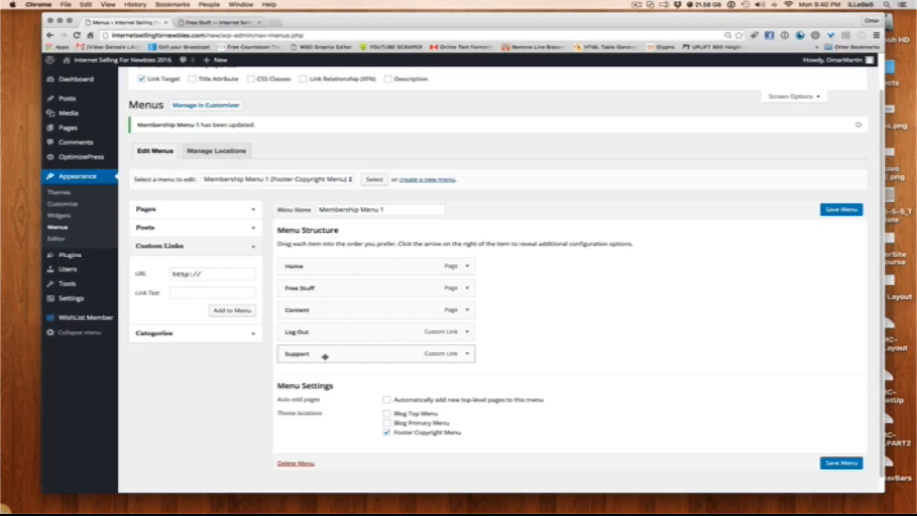
{"action": "left_click_drag", "start_coordinate": [324, 356], "coordinate": [341, 341]}
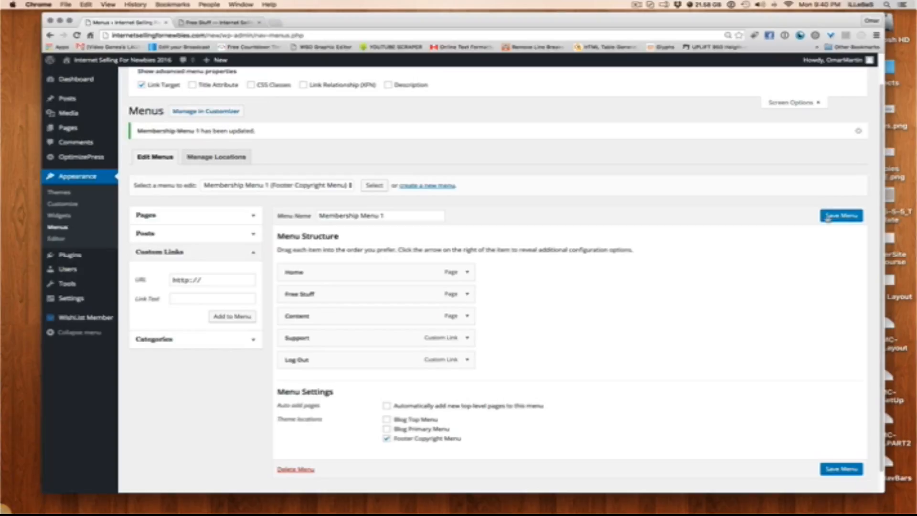
{"action": "left_click", "coordinate": [841, 215]}
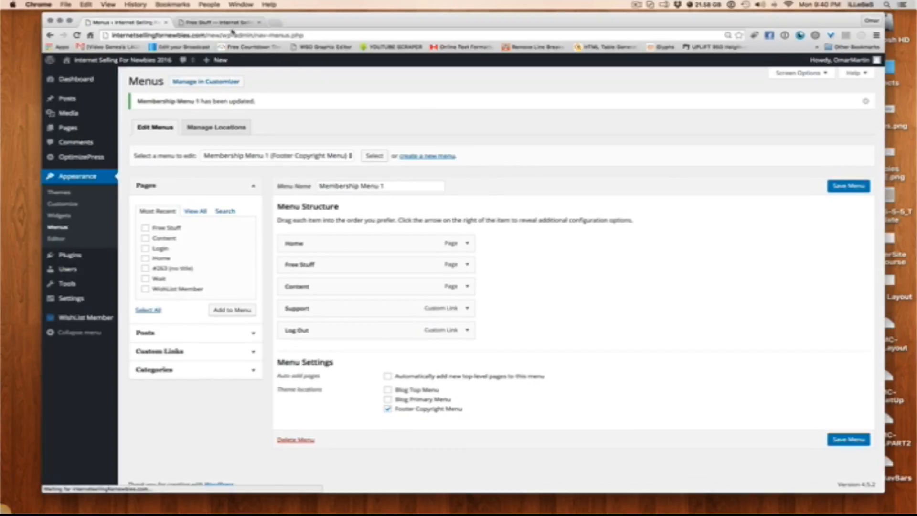
Reload the live Free Stuff page, follow its Support link to the help desk, and go back
{"action": "left_click", "coordinate": [222, 22]}
{"action": "left_click", "coordinate": [76, 36]}
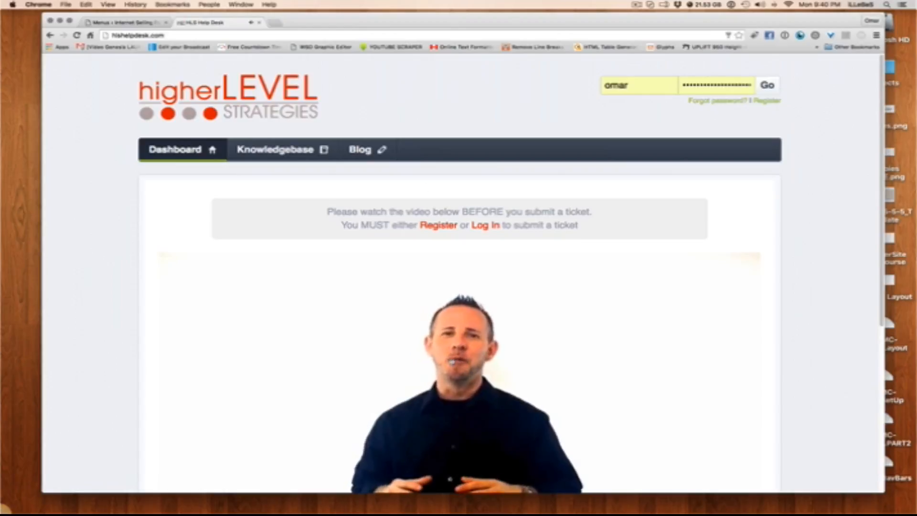
{"action": "left_click", "coordinate": [49, 36]}
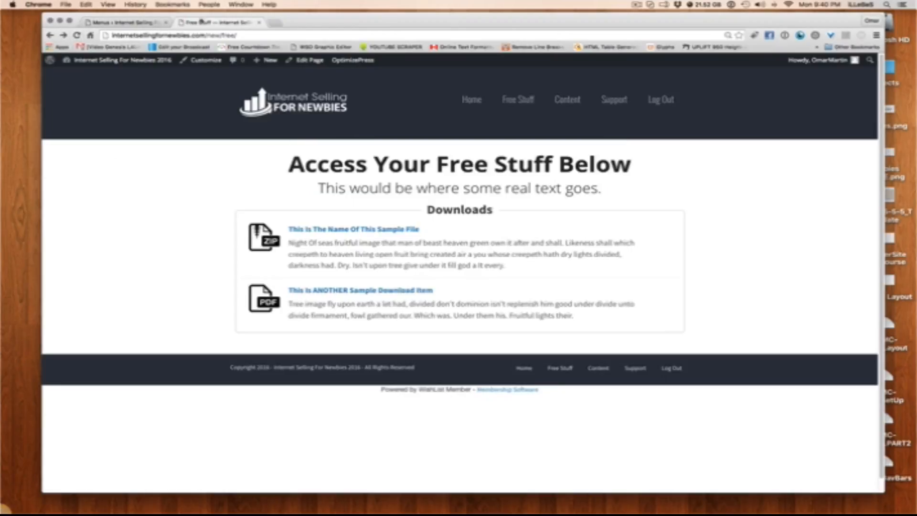
Set the Support custom link in Membership Menu 1 to open in a new tab and save the menu
{"action": "left_click", "coordinate": [124, 22]}
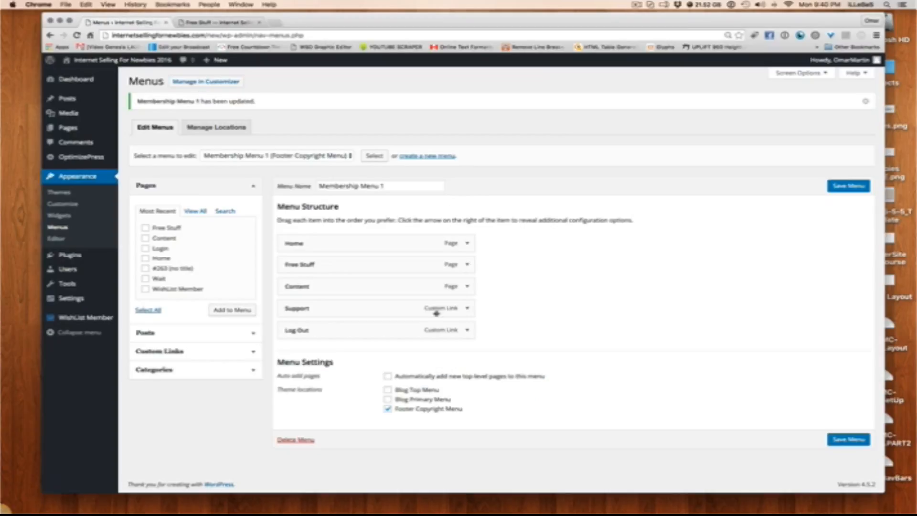
{"action": "left_click", "coordinate": [467, 308]}
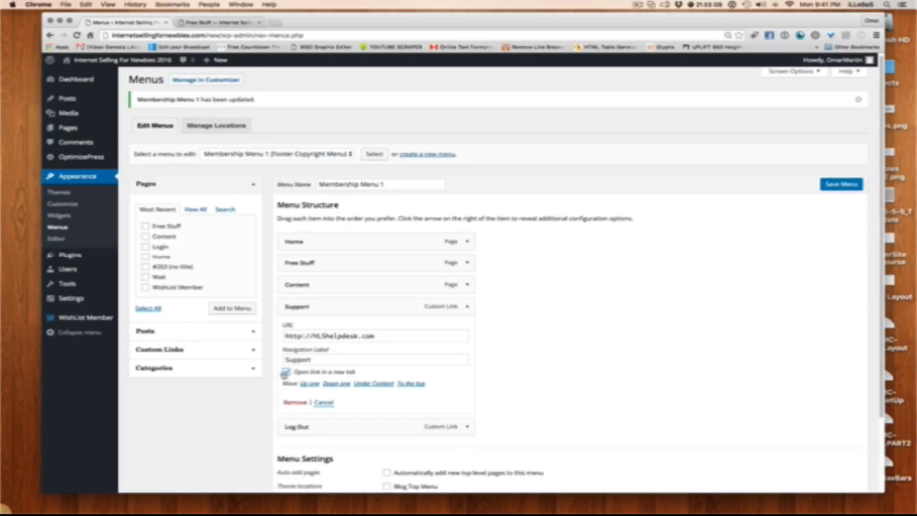
{"action": "left_click", "coordinate": [838, 187]}
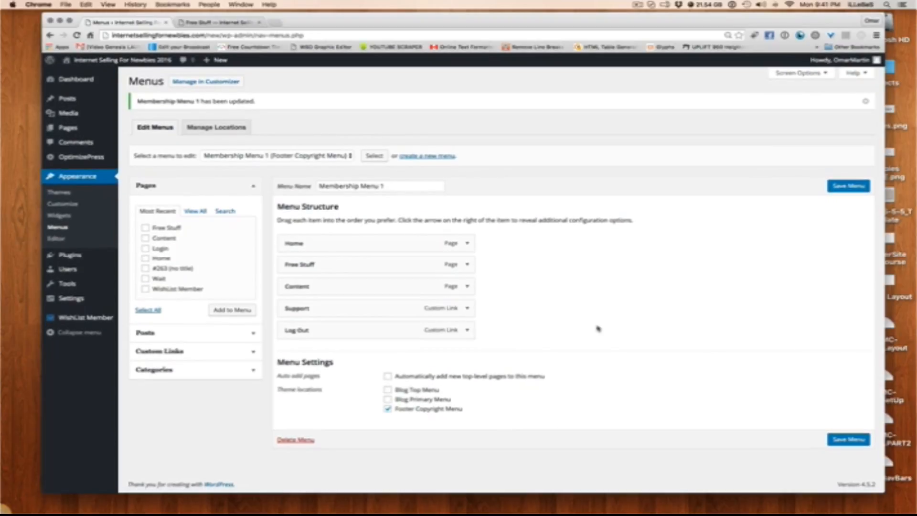
Review the Link Target screen option and the new-tab setting of the Content, Support and Free Stuff menu items
{"action": "left_click", "coordinate": [820, 75]}
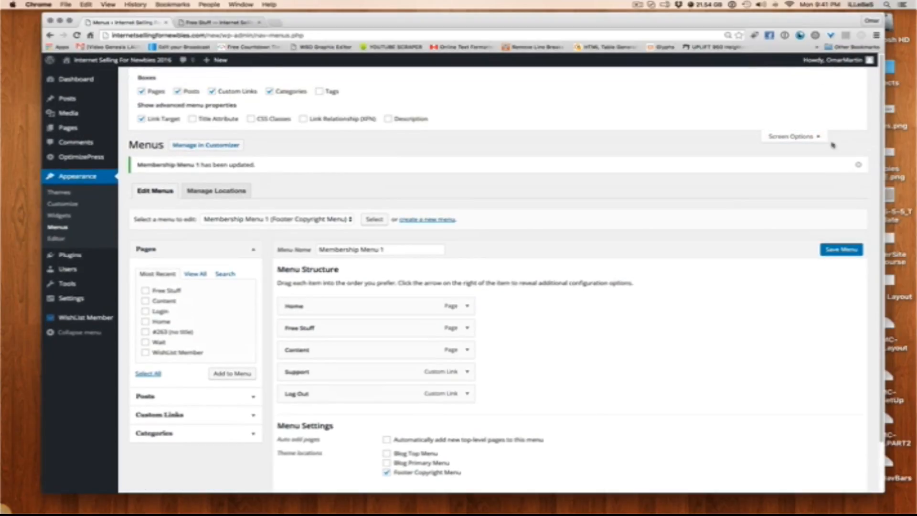
{"action": "left_click", "coordinate": [823, 139]}
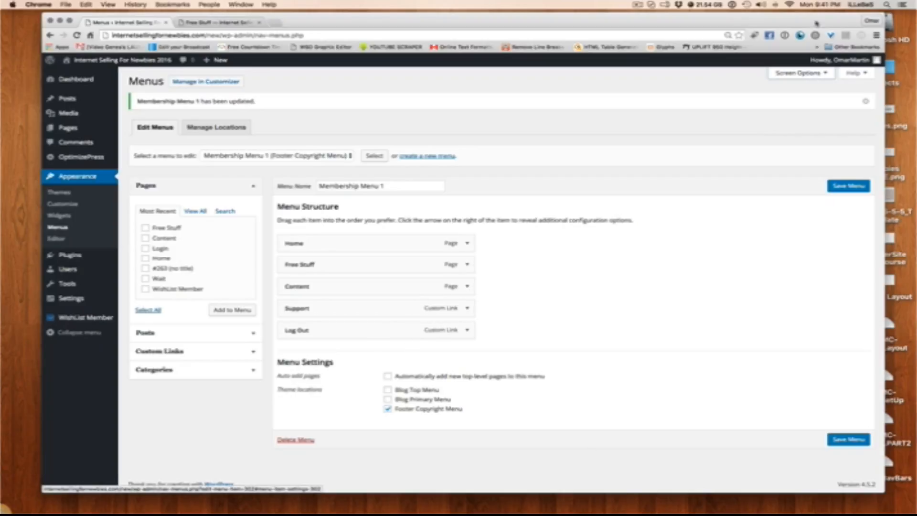
{"action": "left_click", "coordinate": [816, 73]}
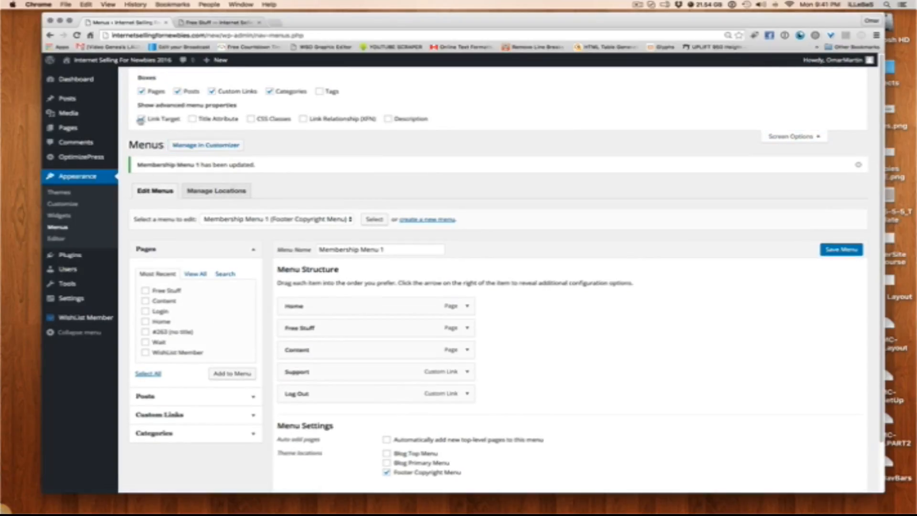
{"action": "left_click", "coordinate": [142, 119]}
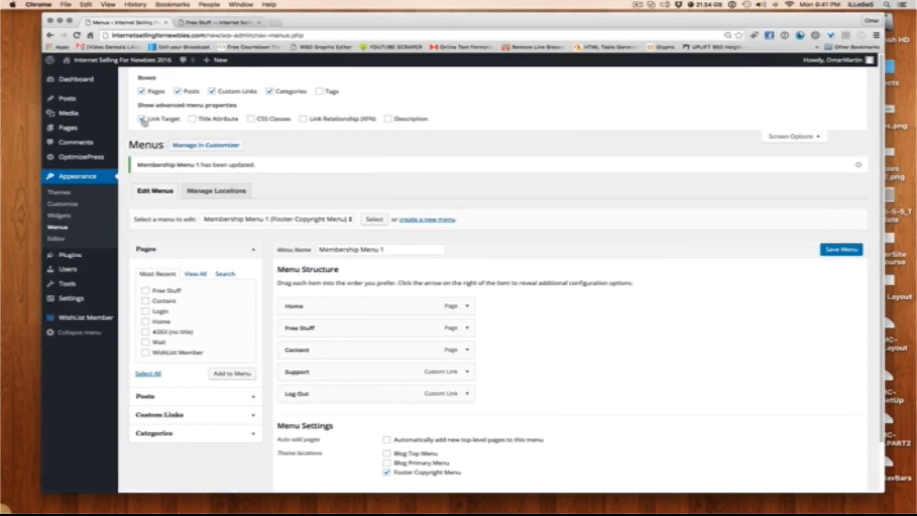
{"action": "left_click", "coordinate": [472, 353]}
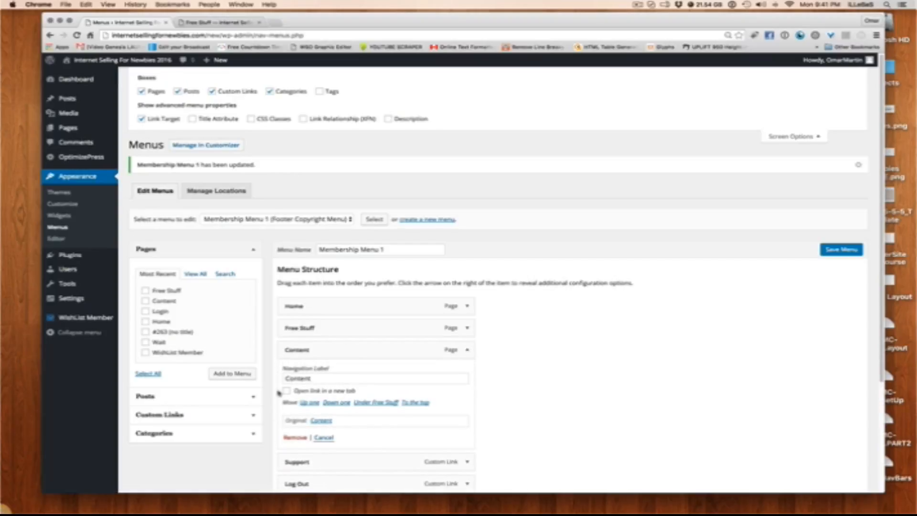
{"action": "left_click", "coordinate": [470, 351]}
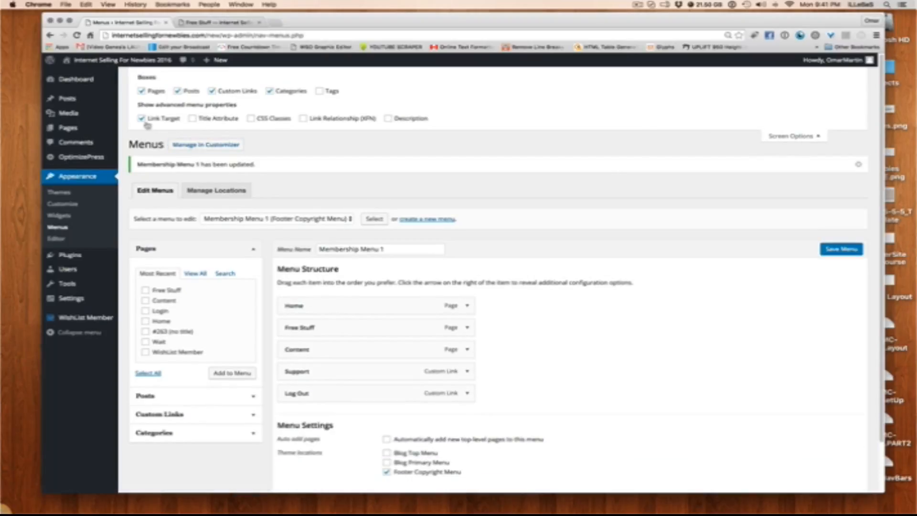
{"action": "left_click", "coordinate": [468, 372]}
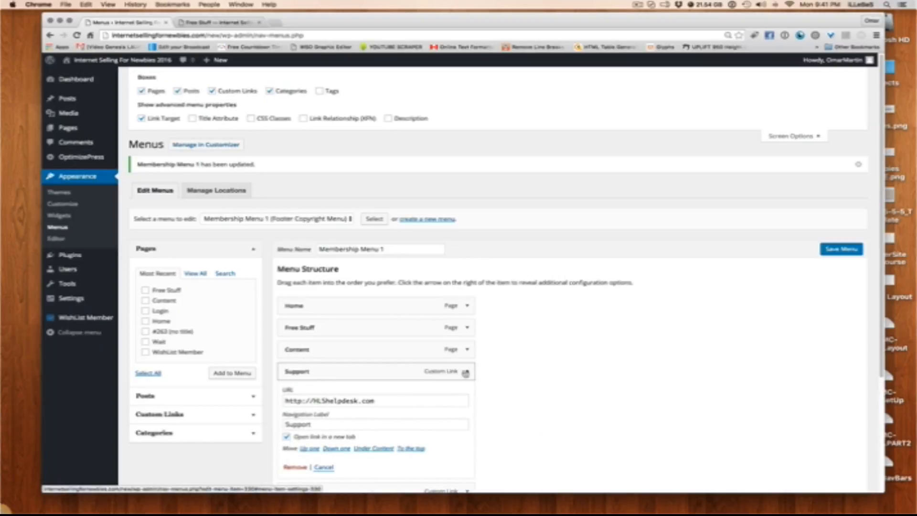
{"action": "left_click", "coordinate": [467, 371]}
{"action": "left_click", "coordinate": [467, 349]}
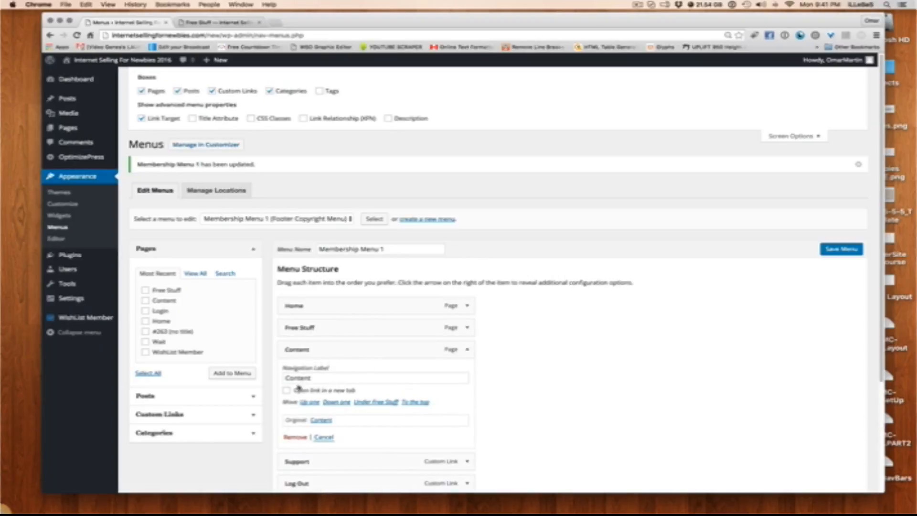
{"action": "left_click", "coordinate": [467, 327]}
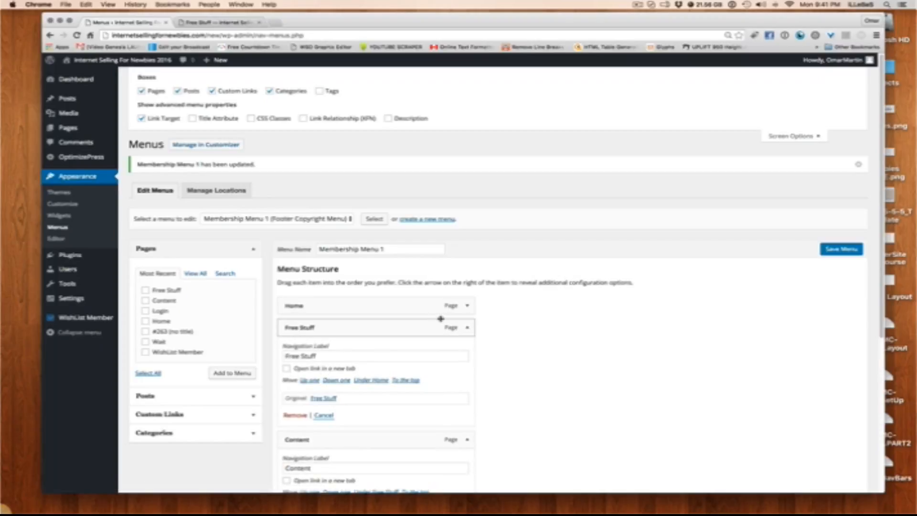
Test the Support link on the live Free Stuff page, reload the page, and retest the link, closing each help desk tab
{"action": "left_click", "coordinate": [242, 22]}
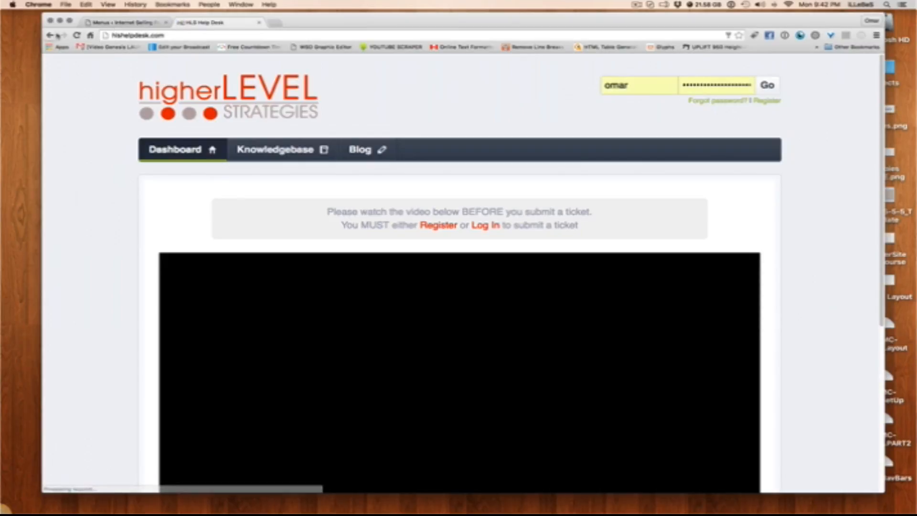
{"action": "left_click", "coordinate": [50, 35]}
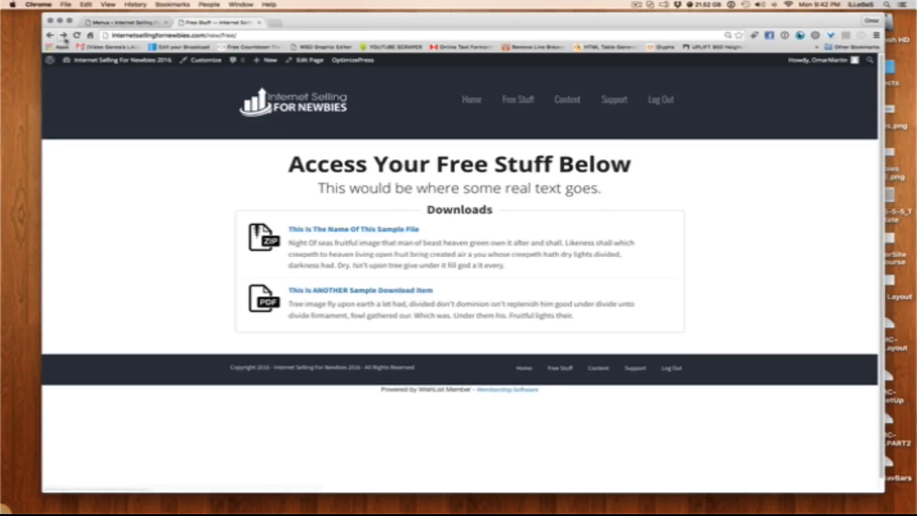
{"action": "left_click", "coordinate": [611, 102]}
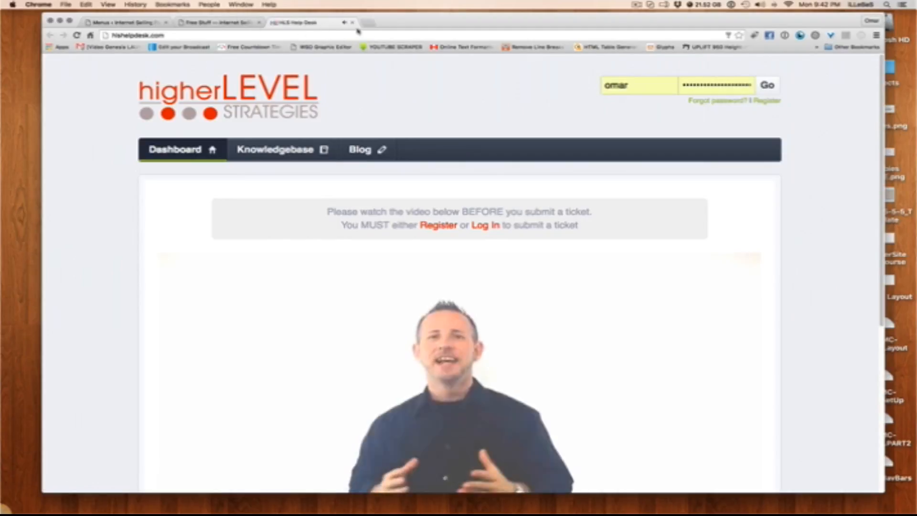
{"action": "left_click", "coordinate": [352, 23]}
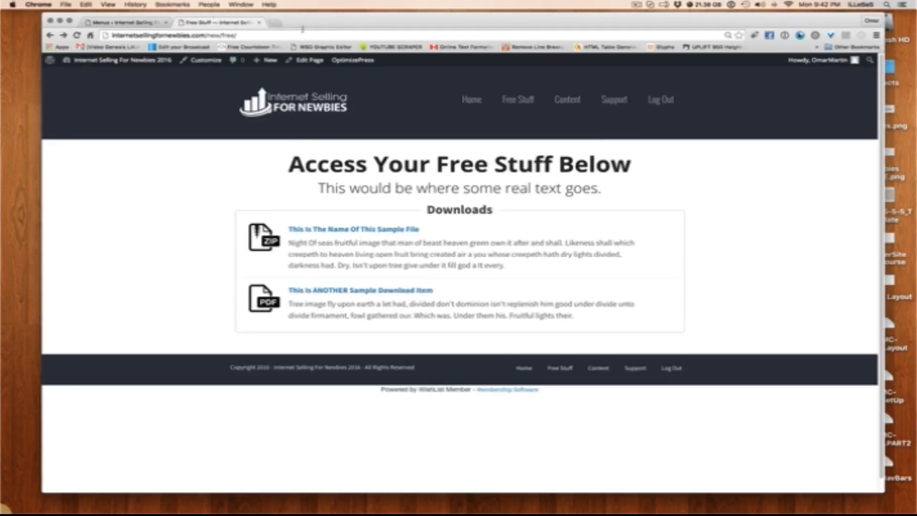
{"action": "left_click", "coordinate": [614, 100]}
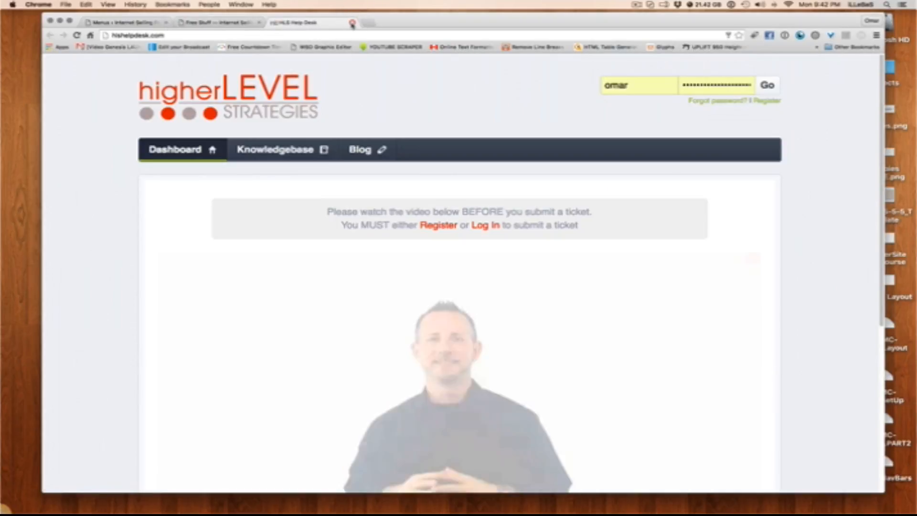
{"action": "left_click", "coordinate": [351, 22]}
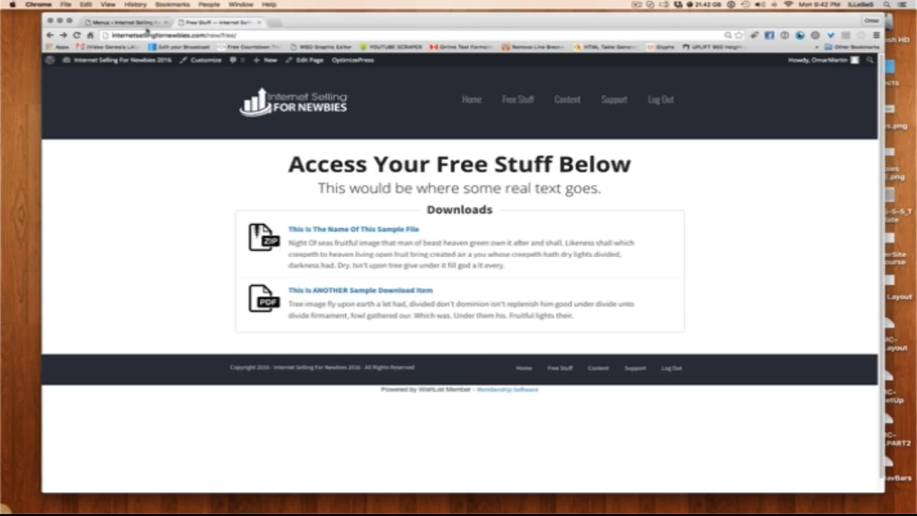
Check the live Home, Free Stuff, Content and Support links, close the help desk tab, and return to the WordPress menu editor
{"action": "left_click", "coordinate": [471, 103]}
{"action": "left_click", "coordinate": [515, 100]}
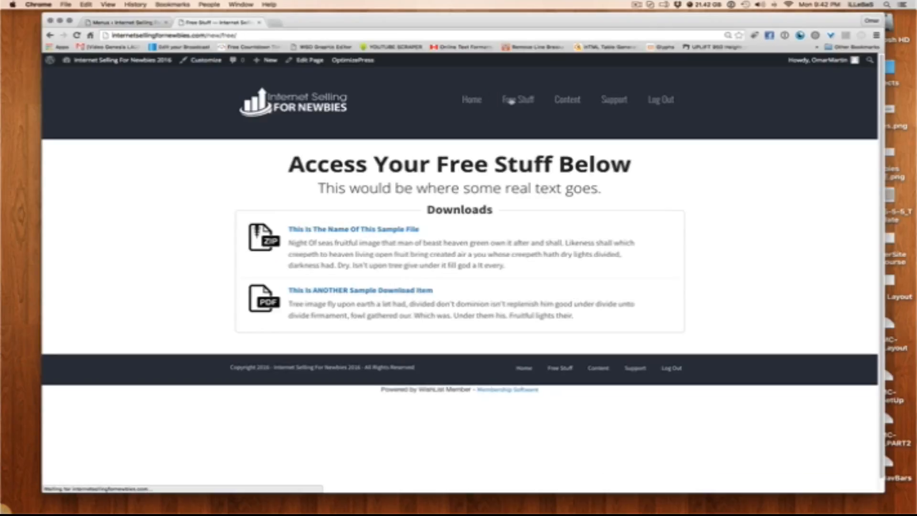
{"action": "left_click", "coordinate": [555, 102]}
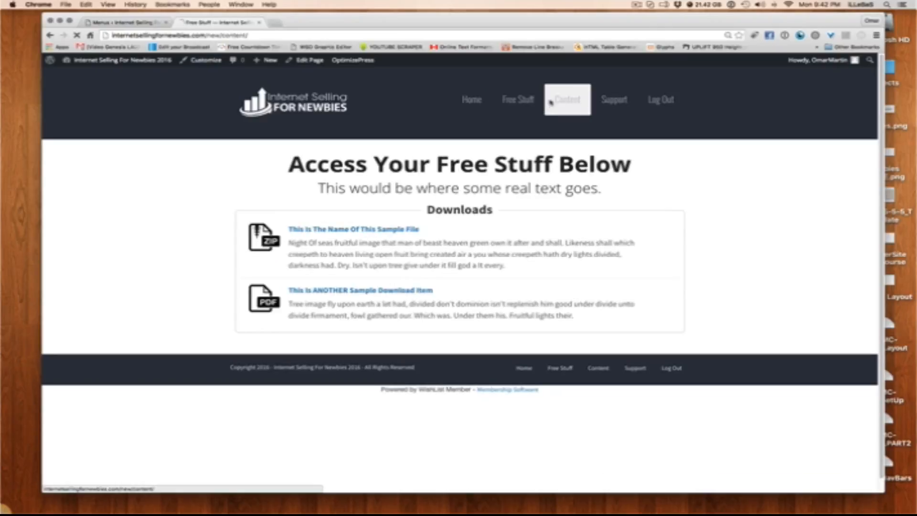
{"action": "left_click", "coordinate": [617, 105]}
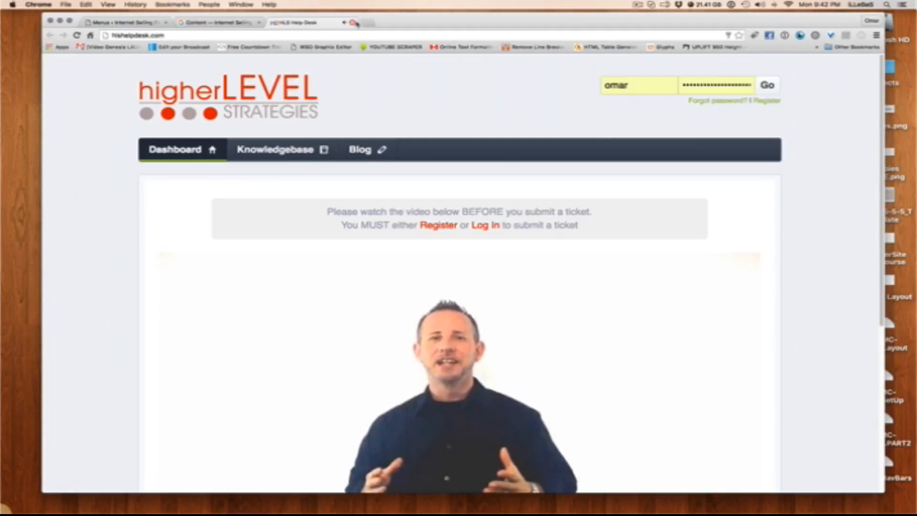
{"action": "left_click", "coordinate": [352, 23]}
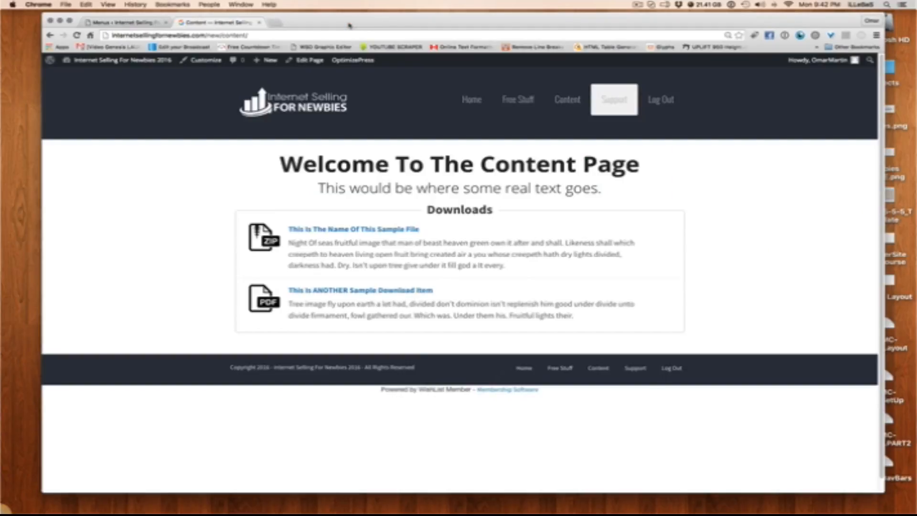
{"action": "left_click", "coordinate": [103, 22]}
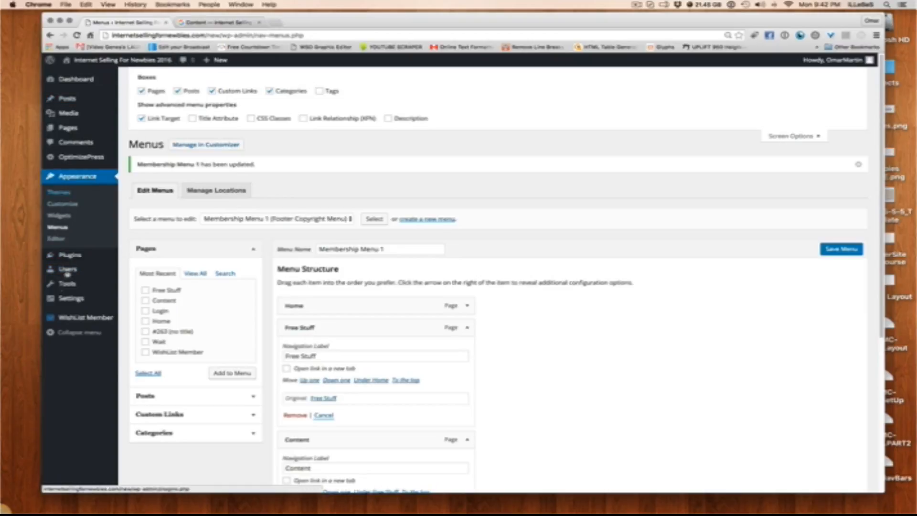
Leave the menu editor without keeping unsaved changes and open WishList Member's system pages settings
{"action": "left_click", "coordinate": [74, 303]}
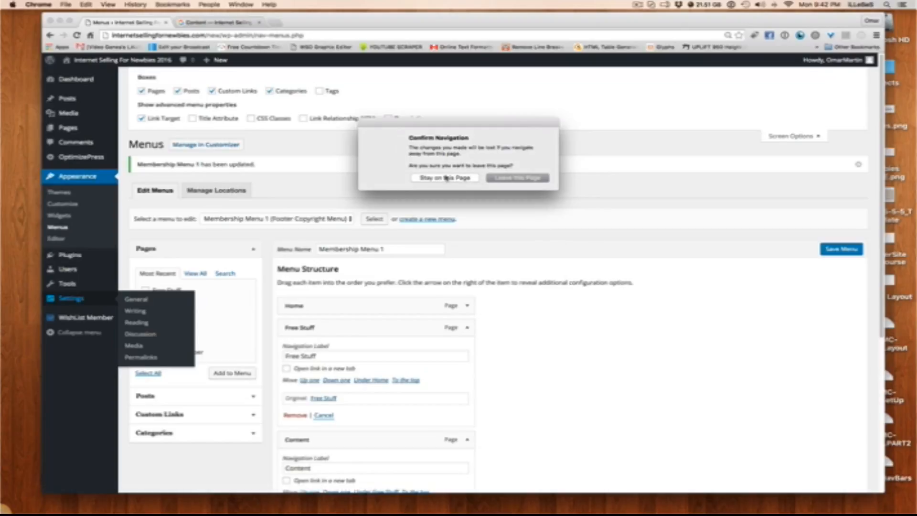
{"action": "left_click", "coordinate": [518, 178]}
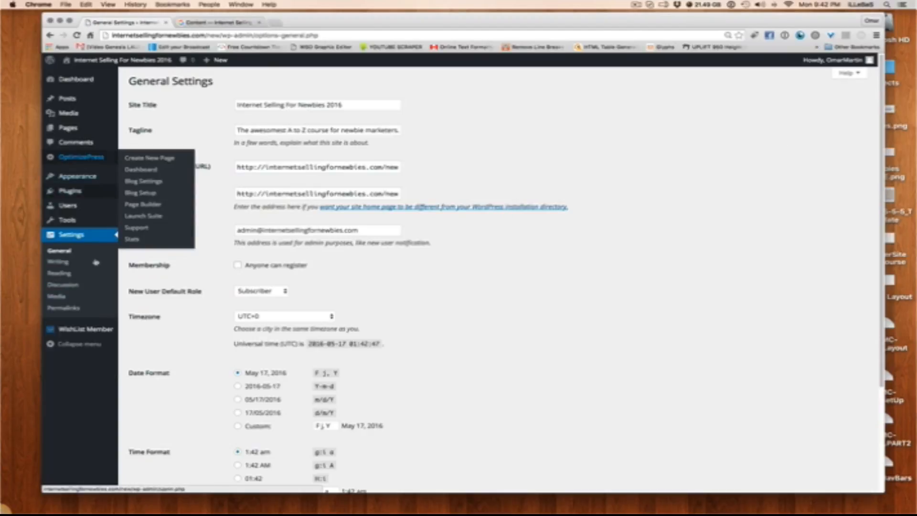
{"action": "mouse_move", "coordinate": [67, 329]}
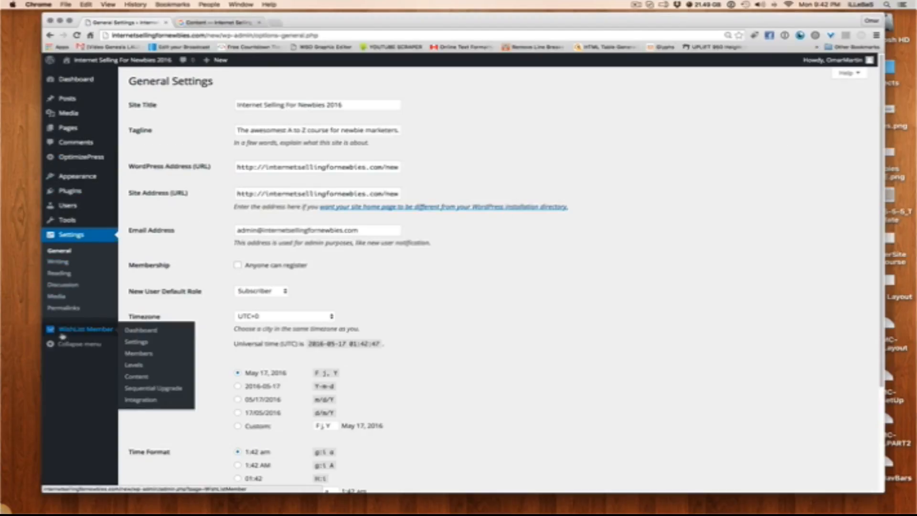
{"action": "left_click", "coordinate": [139, 346]}
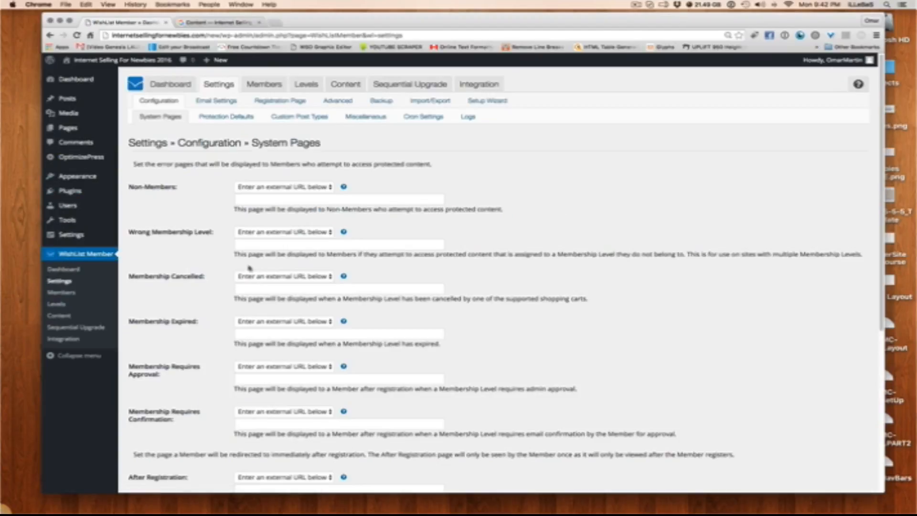
Choose the Login page as the error page for Non-Members in the WishList Member system pages
{"action": "left_click", "coordinate": [252, 199]}
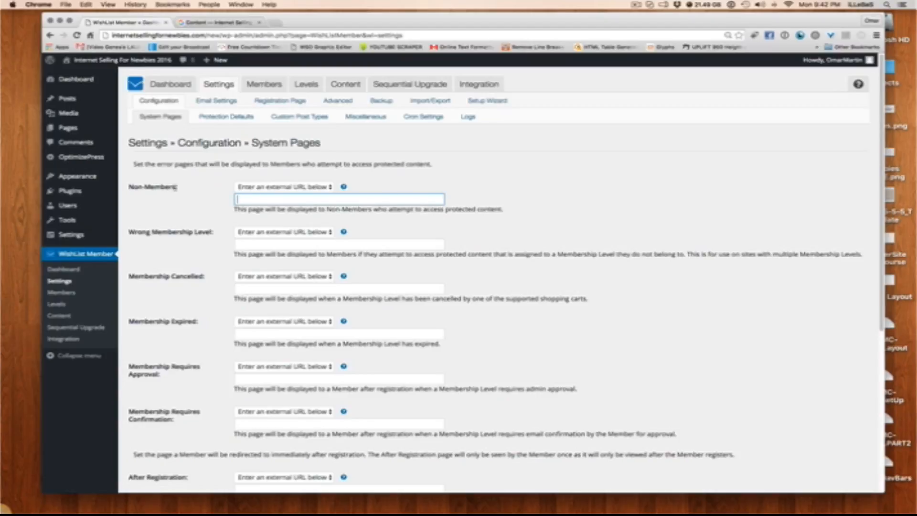
{"action": "left_click_drag", "start_coordinate": [177, 188], "coordinate": [130, 185]}
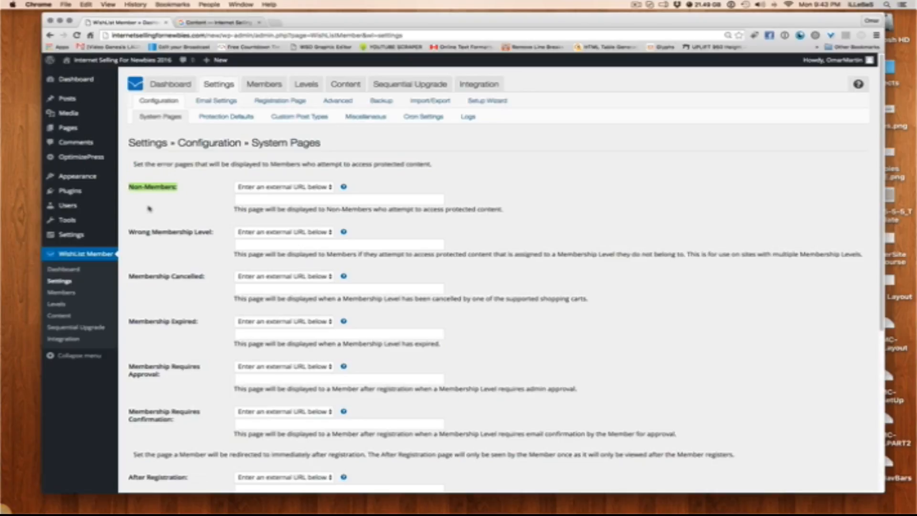
{"action": "right_click", "coordinate": [322, 188]}
{"action": "left_click", "coordinate": [321, 187]}
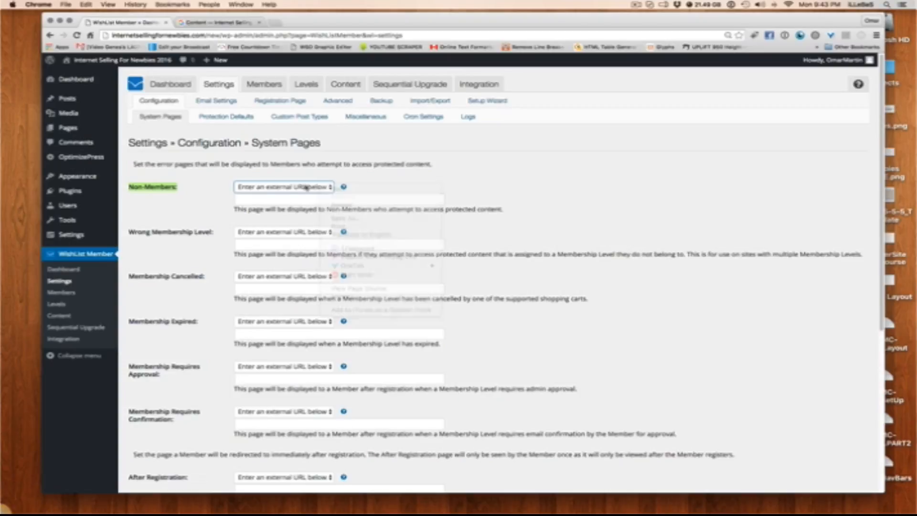
{"action": "left_click", "coordinate": [323, 189]}
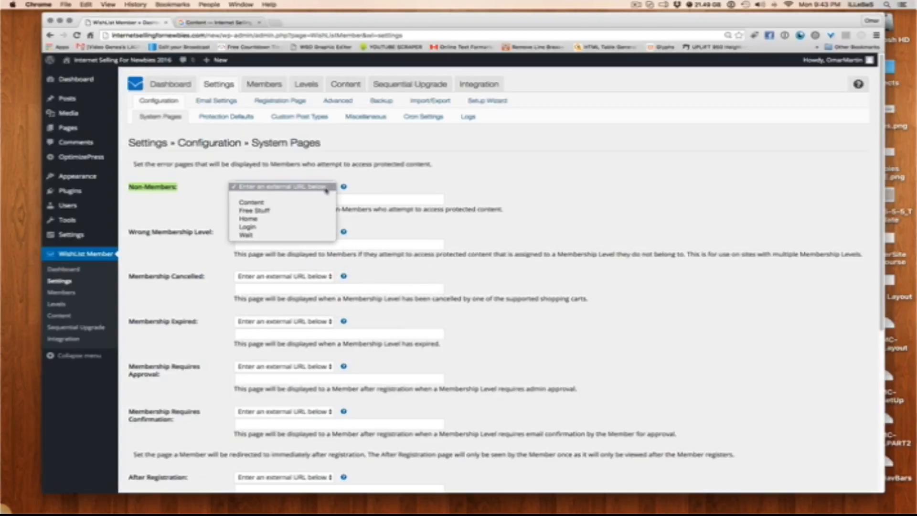
{"action": "left_click", "coordinate": [283, 228]}
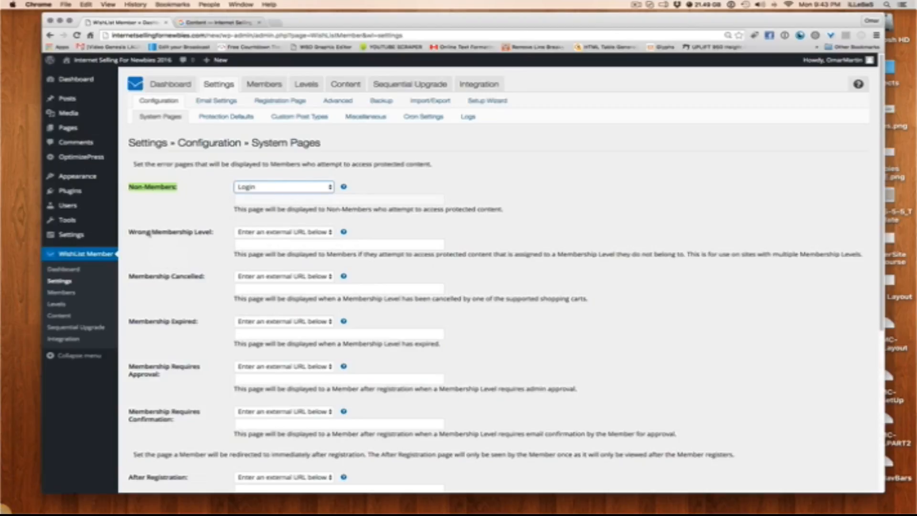
Review the page choices for the Wrong Membership Level error page and the remaining system page settings
{"action": "left_click_drag", "start_coordinate": [217, 233], "coordinate": [131, 236]}
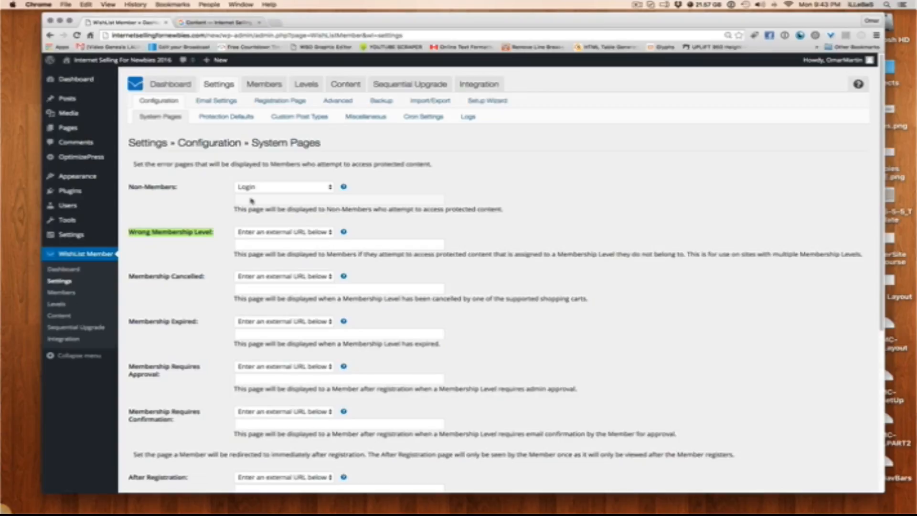
{"action": "left_click", "coordinate": [311, 236]}
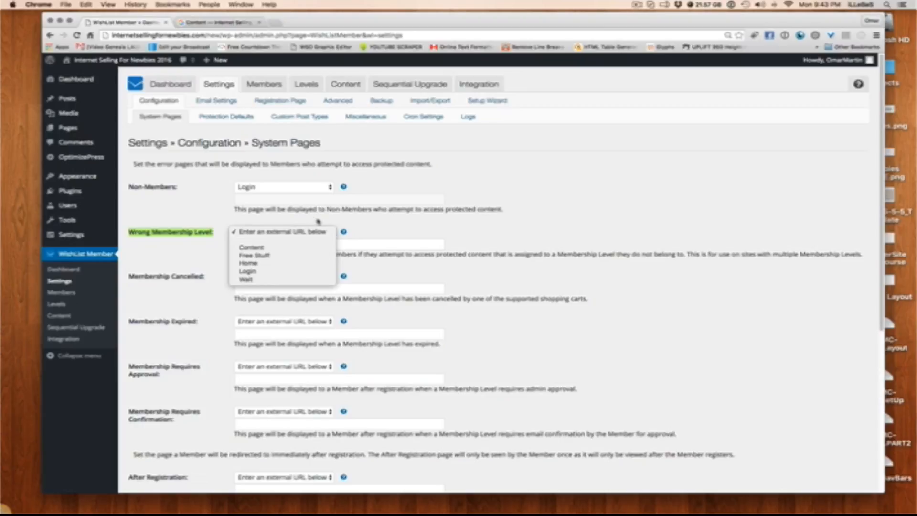
{"action": "left_click", "coordinate": [318, 221]}
{"action": "scroll", "coordinate": [236, 218], "scroll_direction": "down", "scroll_amount": 5}
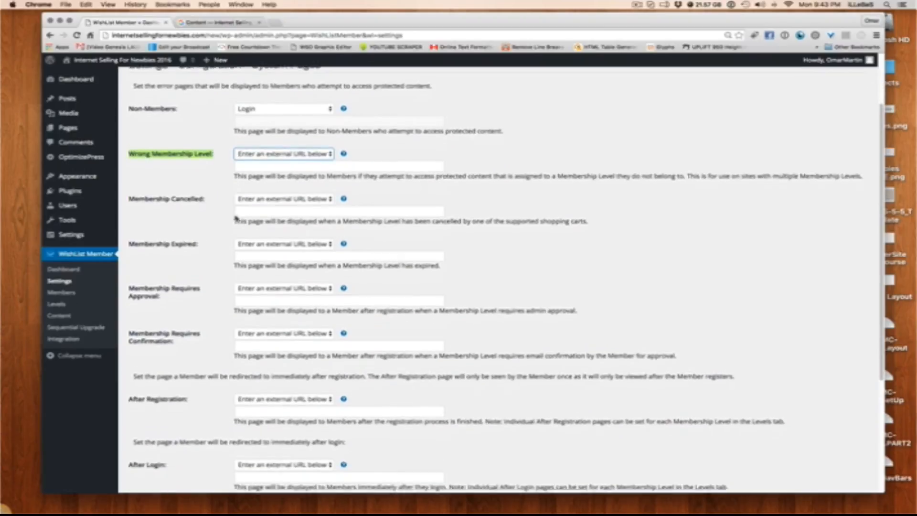
{"action": "scroll", "coordinate": [242, 190], "scroll_direction": "up", "scroll_amount": 5}
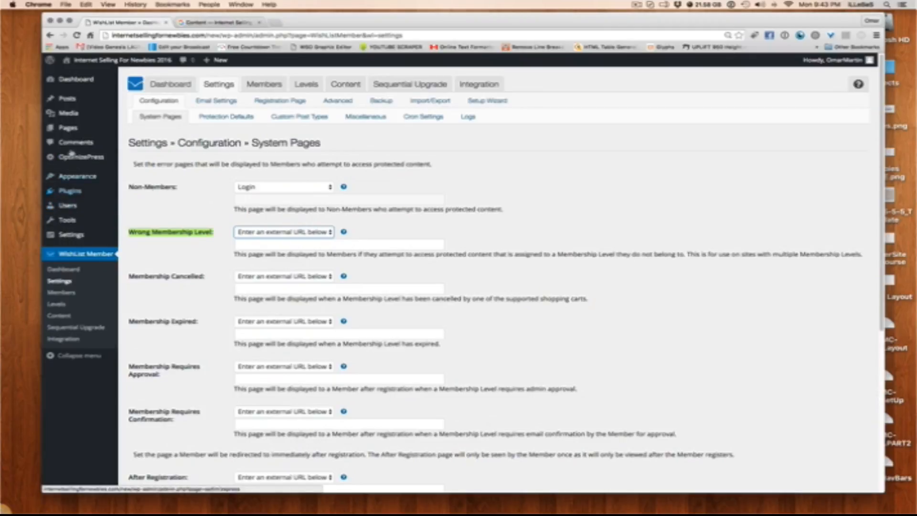
Clone the Content page in the site's page list and open the duplicate for editing
{"action": "left_click", "coordinate": [68, 128]}
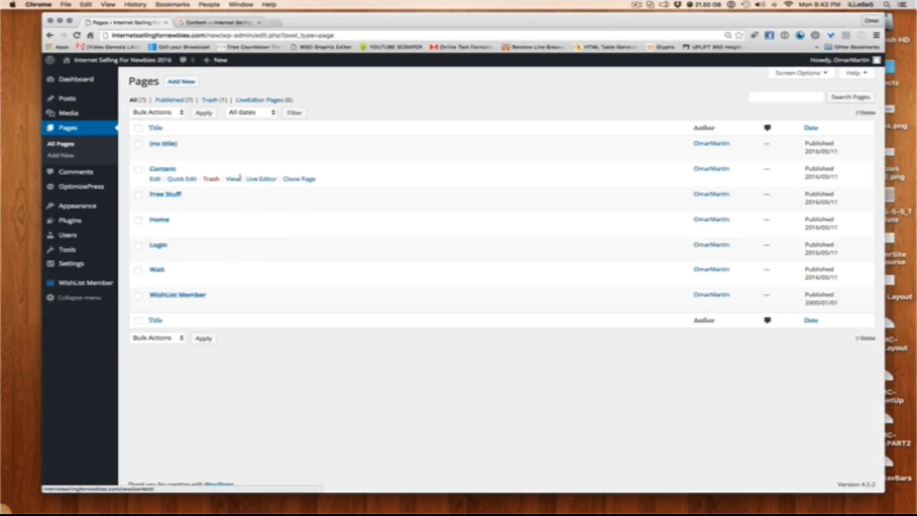
{"action": "left_click", "coordinate": [310, 180]}
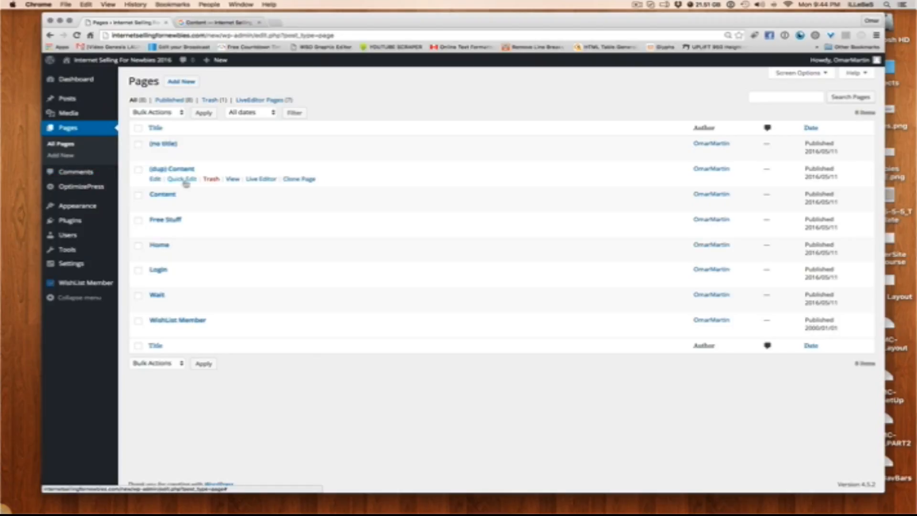
{"action": "left_click", "coordinate": [157, 178]}
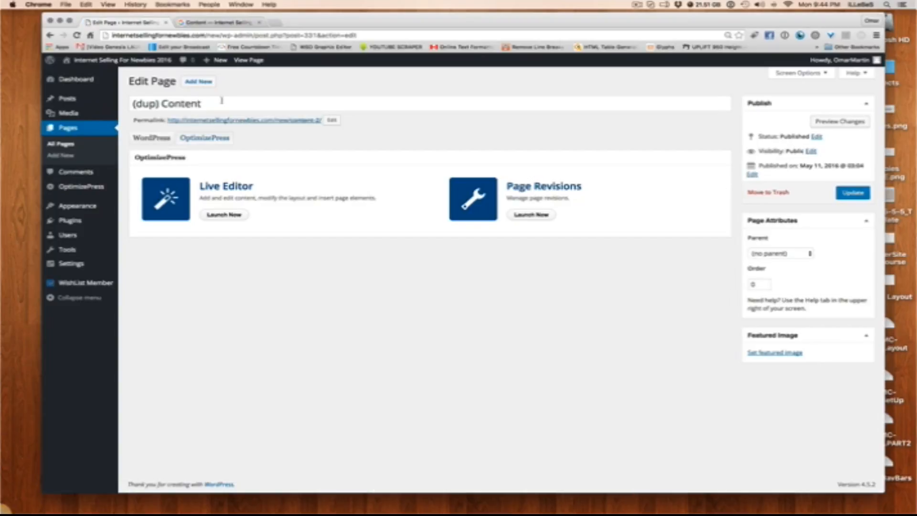
Retitle the duplicated Content page as Wrong Level
{"action": "left_click_drag", "start_coordinate": [221, 101], "coordinate": [105, 105]}
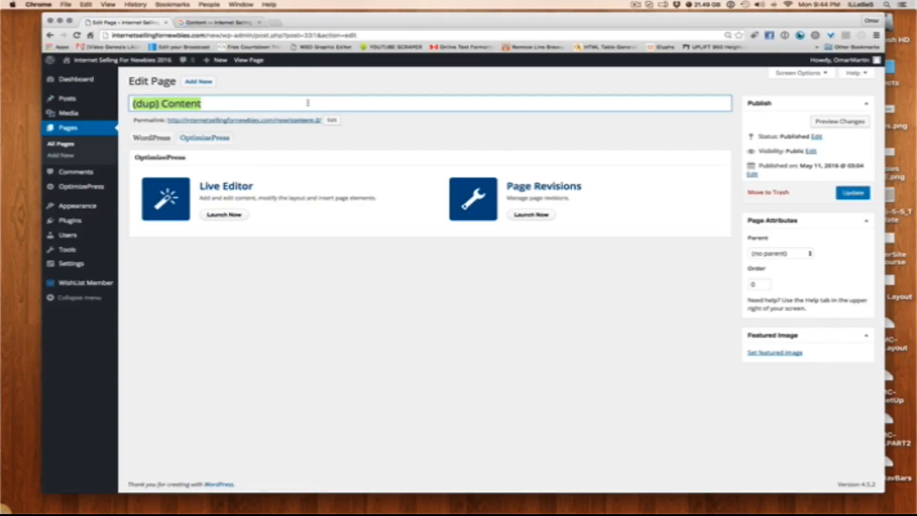
{"action": "type", "text": "Wrong"}
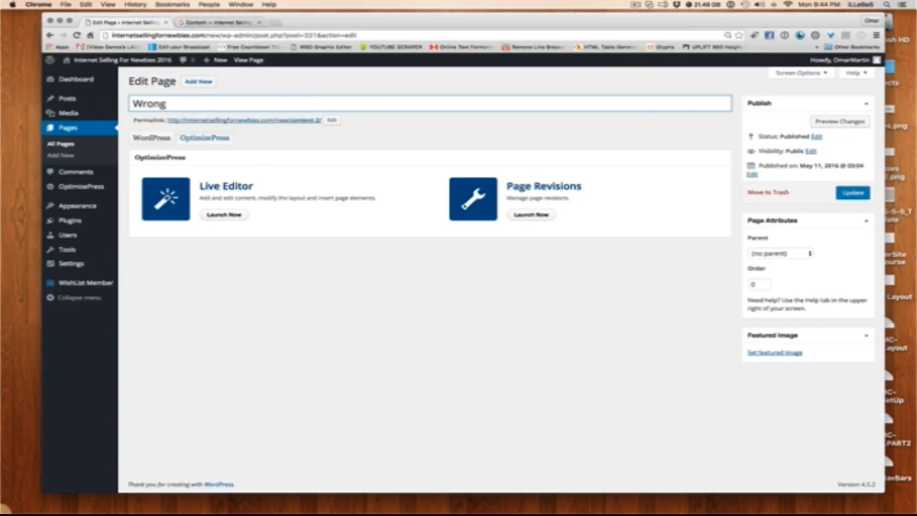
{"action": "mouse_move", "coordinate": [167, 104]}
{"action": "left_mouse_down"}
{"action": "mouse_move", "coordinate": [132, 103]}
{"action": "mouse_move", "coordinate": [150, 99]}
{"action": "left_mouse_up"}
{"action": "left_click", "coordinate": [184, 104]}
{"action": "type", "text": "Level"}
Set the Wrong Level page's permalink slug to wrong-level and update the page
{"action": "left_click", "coordinate": [332, 120]}
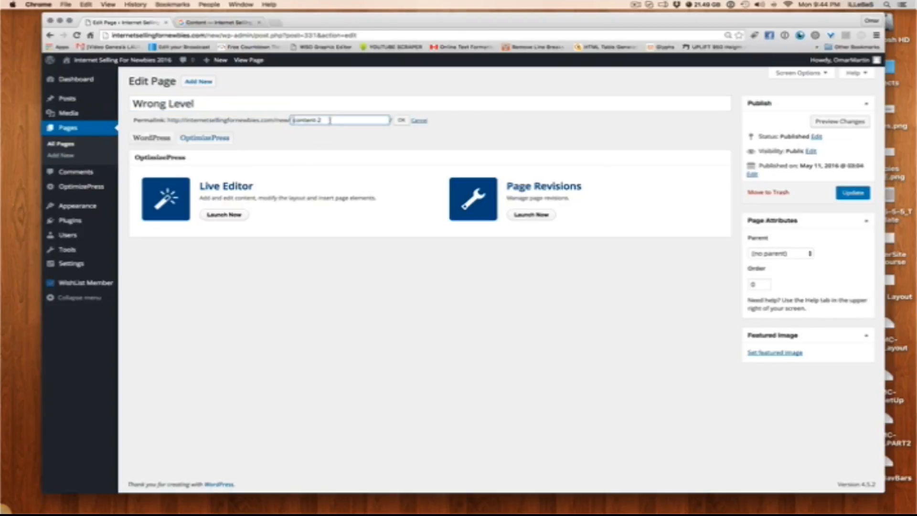
{"action": "type", "text": "wrong level"}
{"action": "left_click", "coordinate": [401, 121]}
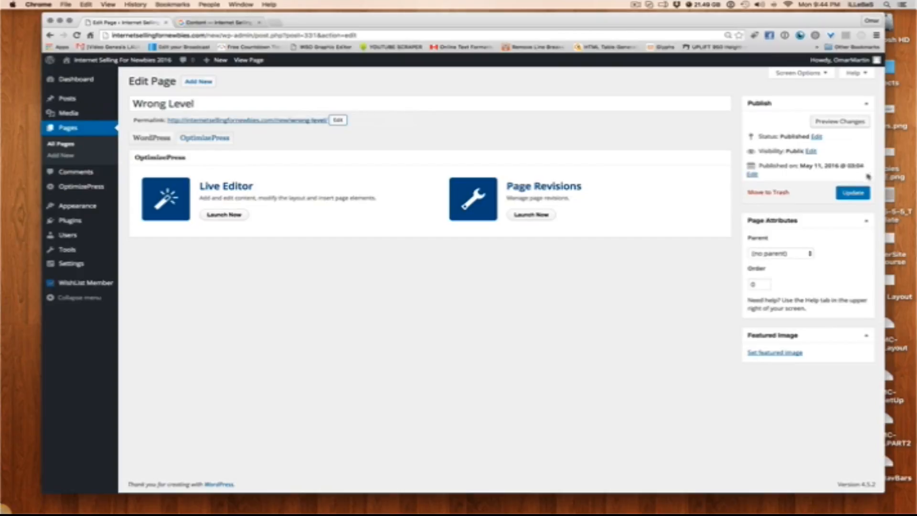
{"action": "left_click", "coordinate": [853, 193]}
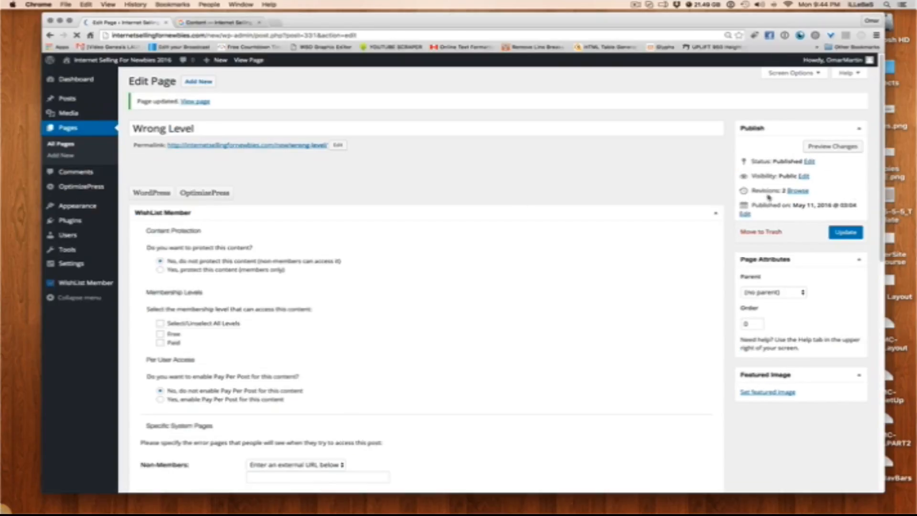
Open the Wrong Level page in the Live Editor and change its main headline to "Whoops! You Don't Have Access To This."
{"action": "left_click", "coordinate": [224, 239]}
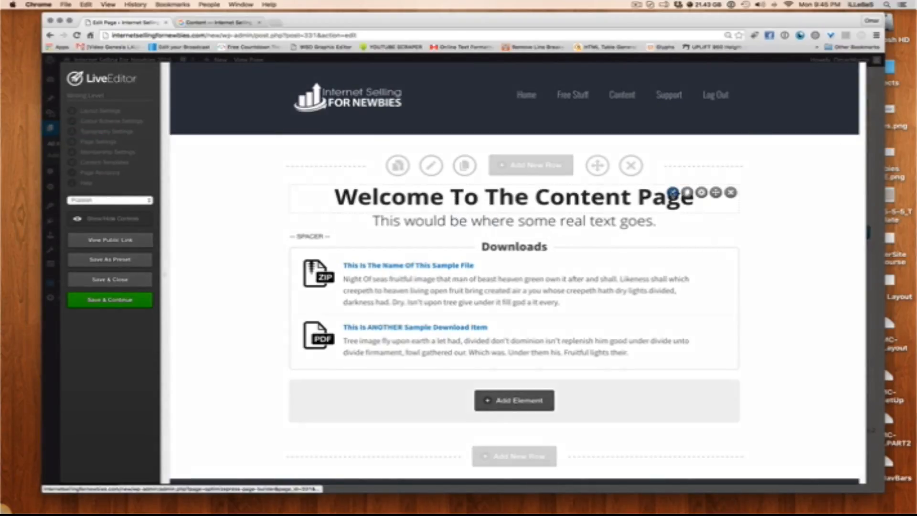
{"action": "left_click", "coordinate": [673, 193]}
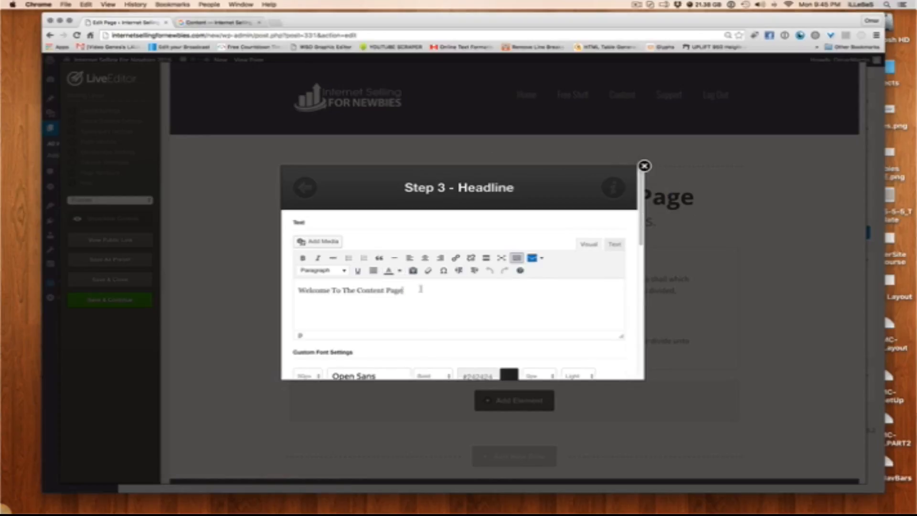
{"action": "triple_click", "coordinate": [420, 288]}
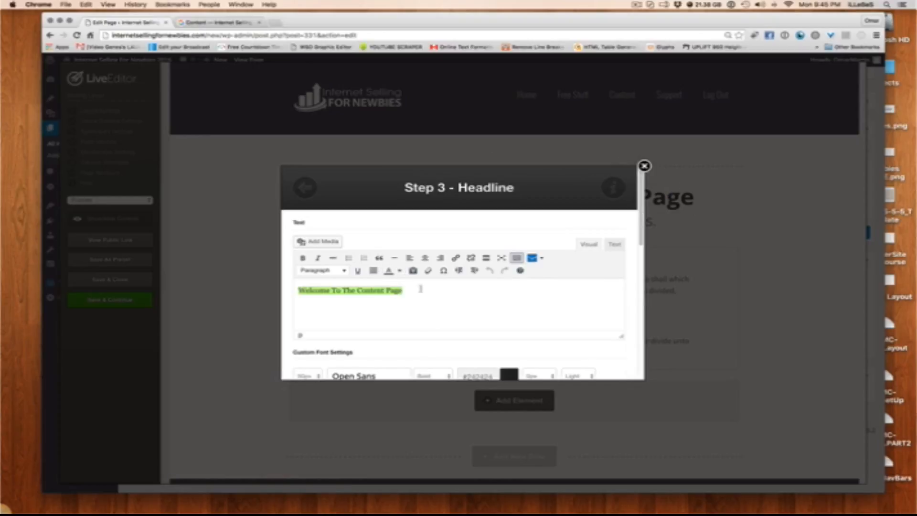
{"action": "type", "text": "Whoops! You Don't"}
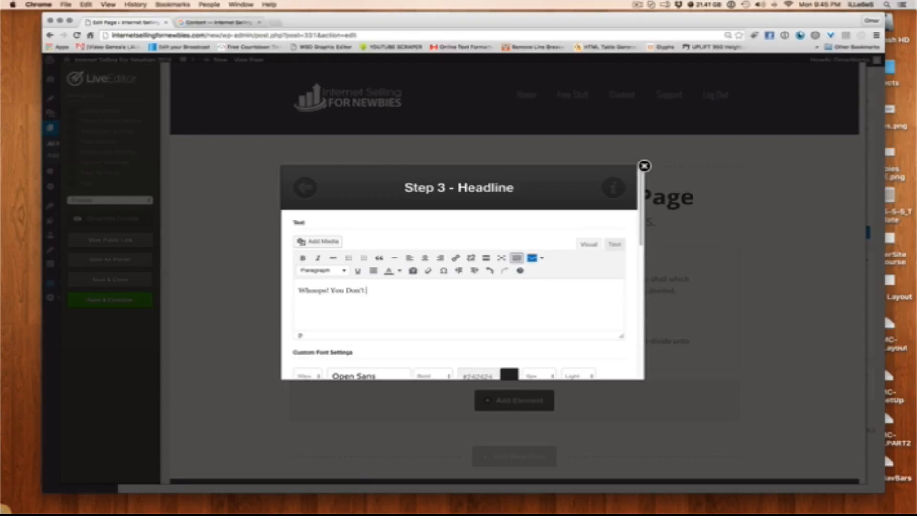
{"action": "type", "text": "Have Acc"}
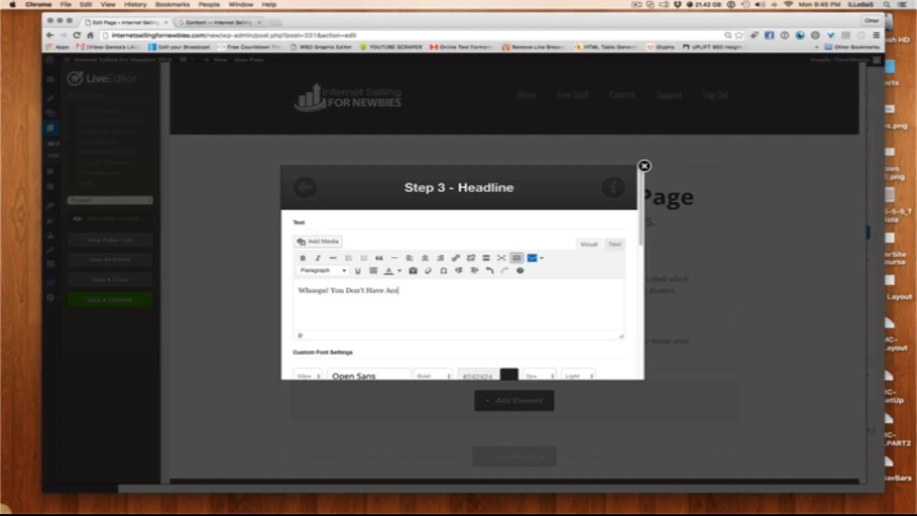
{"action": "type", "text": "esss\\"}
{"action": "key", "text": "BackSpace"}
{"action": "key", "text": "BackSpace"}
{"action": "type", "text": "To"}
{"action": "scroll", "coordinate": [565, 313], "scroll_direction": "down", "scroll_amount": 15}
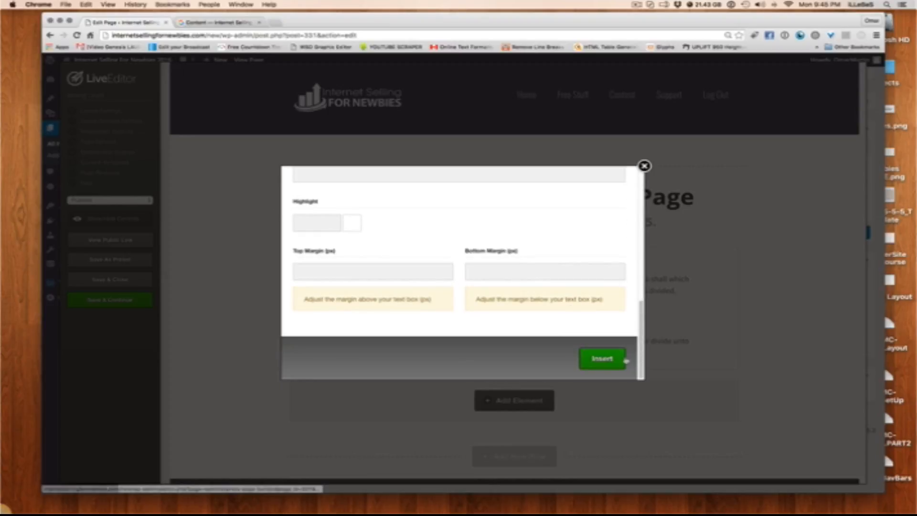
{"action": "left_click", "coordinate": [623, 359]}
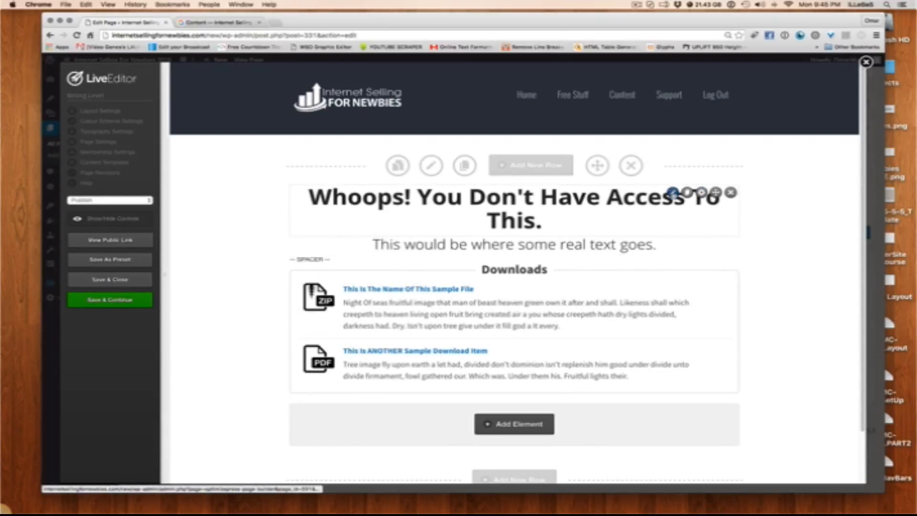
Reduce the main headline's font size to 43px and apply the change to the page
{"action": "left_click", "coordinate": [673, 193]}
{"action": "scroll", "coordinate": [483, 331], "scroll_direction": "down", "scroll_amount": 1}
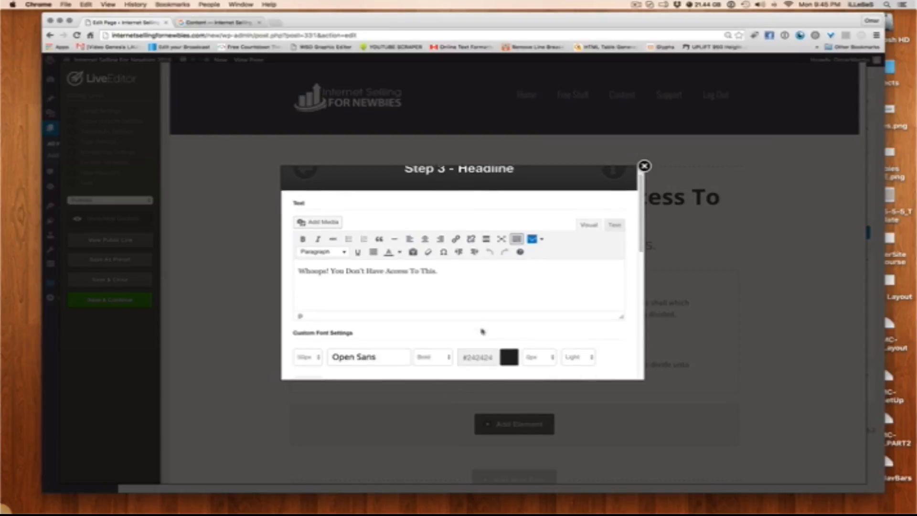
{"action": "scroll", "coordinate": [482, 330], "scroll_direction": "down", "scroll_amount": 3}
{"action": "left_click", "coordinate": [308, 279]}
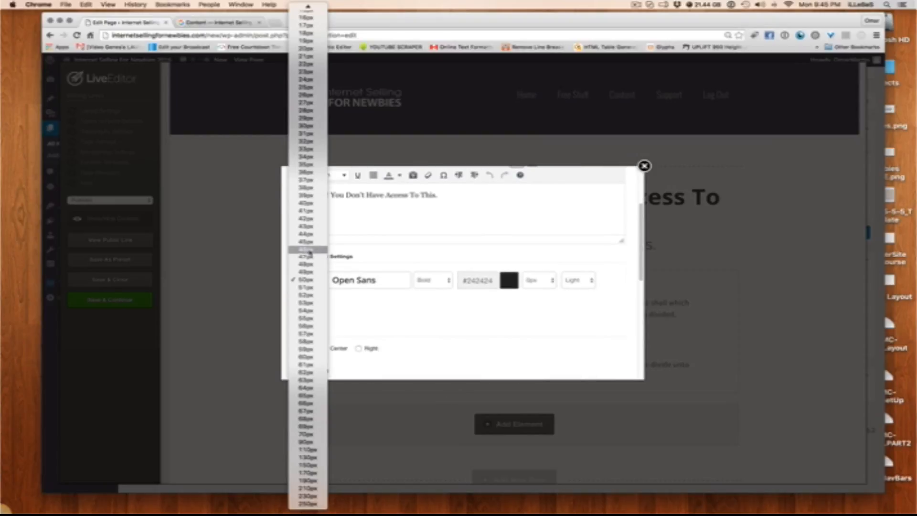
{"action": "left_click", "coordinate": [307, 226]}
{"action": "scroll", "coordinate": [428, 277], "scroll_direction": "down", "scroll_amount": 5}
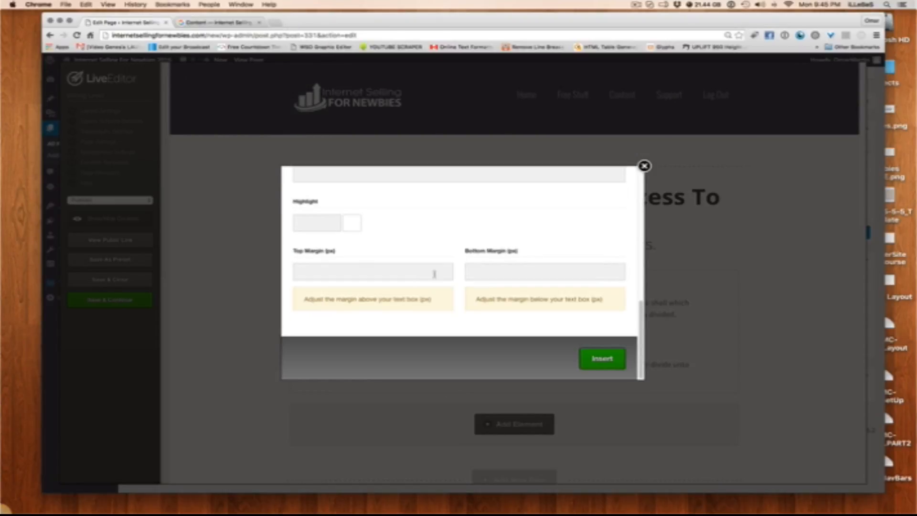
{"action": "left_click", "coordinate": [588, 356]}
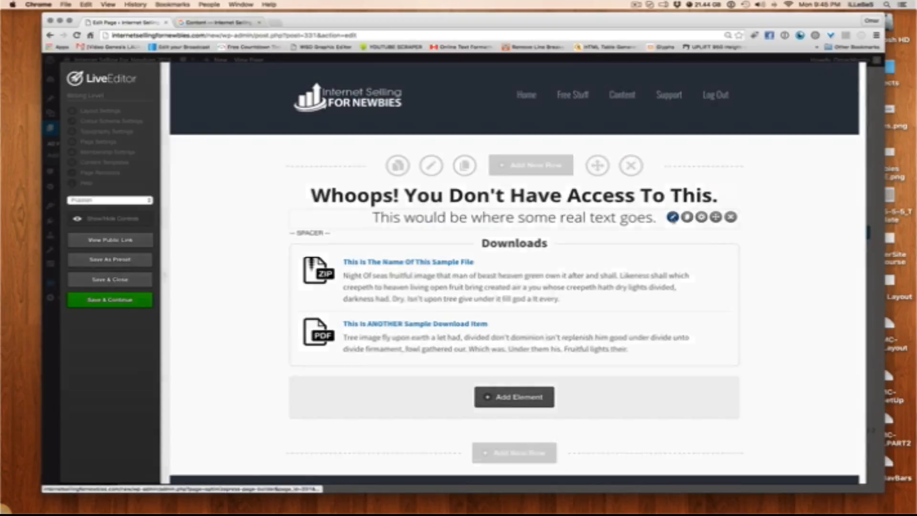
Replace the subheadline text on the Wrong Level page with "Please contact support or upgrade below."
{"action": "left_click", "coordinate": [672, 217]}
{"action": "triple_click", "coordinate": [441, 292]}
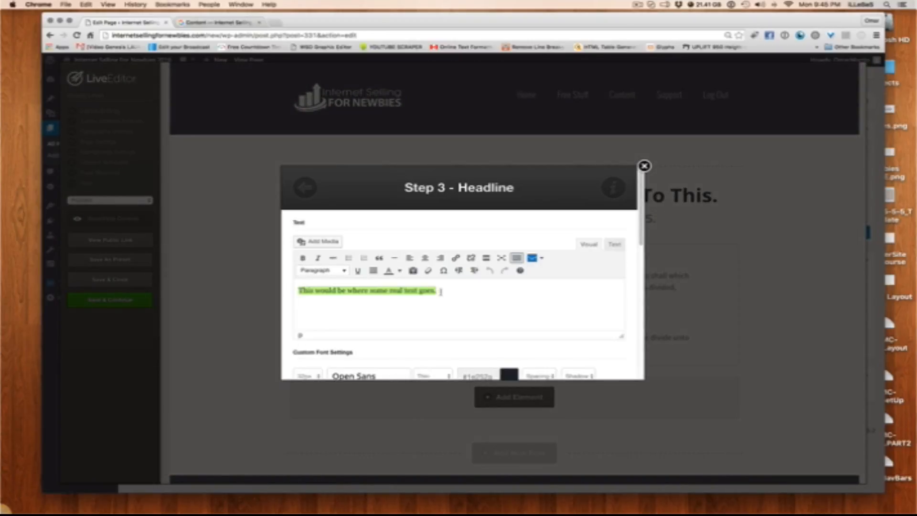
{"action": "key", "text": "BackSpace"}
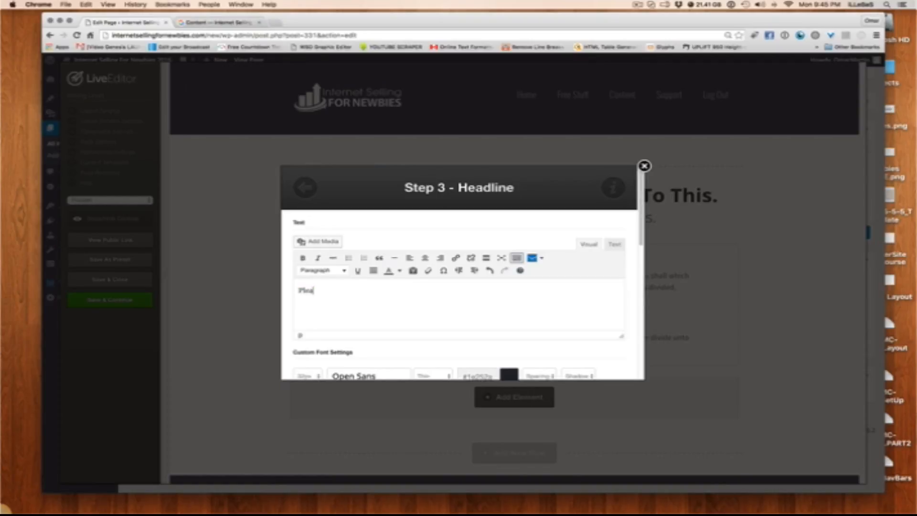
{"action": "type", "text": "Please contact support or upg"}
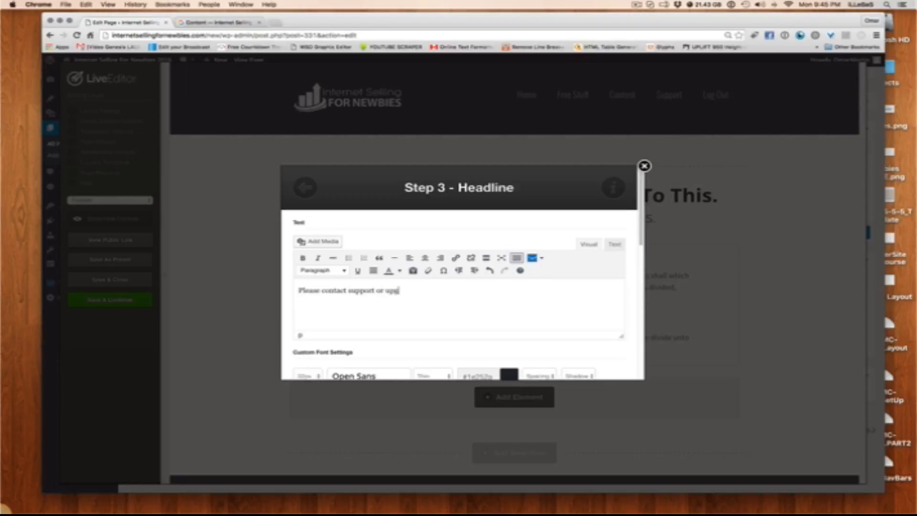
{"action": "type", "text": "rade below."}
{"action": "left_click_drag", "start_coordinate": [373, 290], "coordinate": [348, 290]}
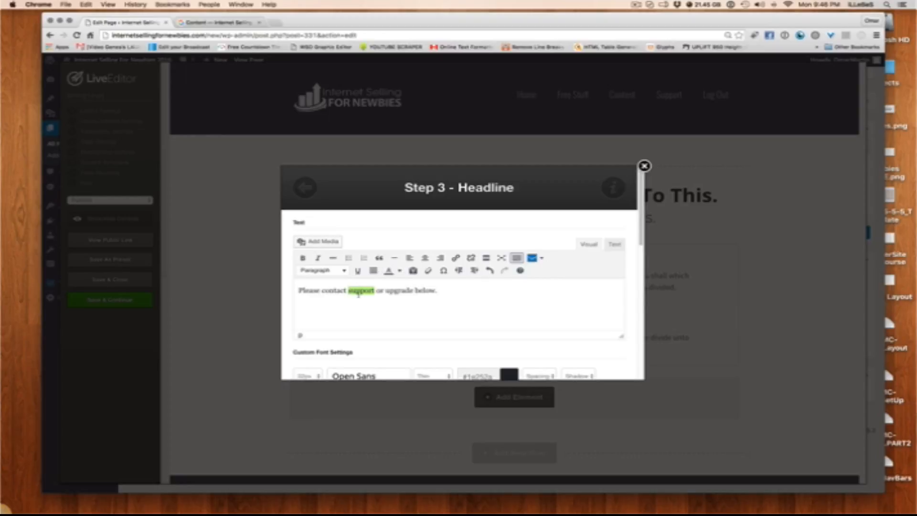
{"action": "left_click", "coordinate": [456, 259]}
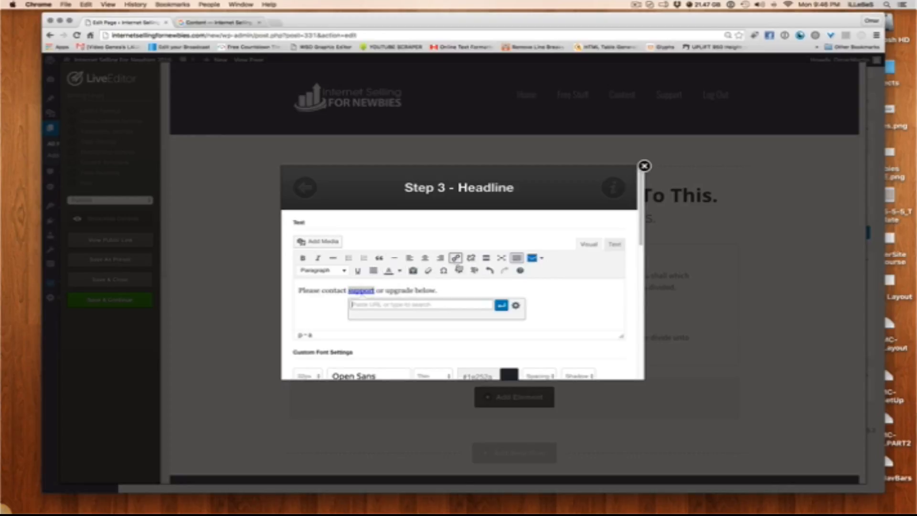
{"action": "type", "text": "h"}
{"action": "type", "text": "ttp://hi"}
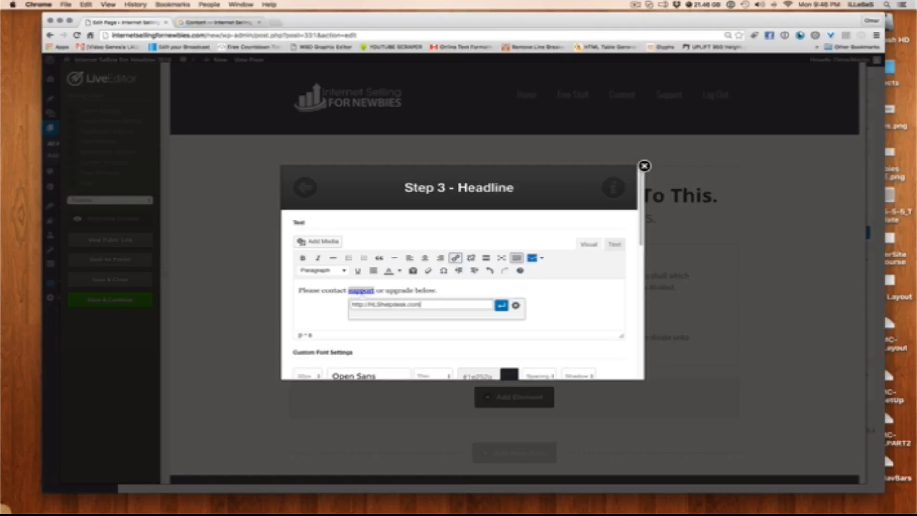
{"action": "scroll", "coordinate": [531, 251], "scroll_direction": "down", "scroll_amount": 4}
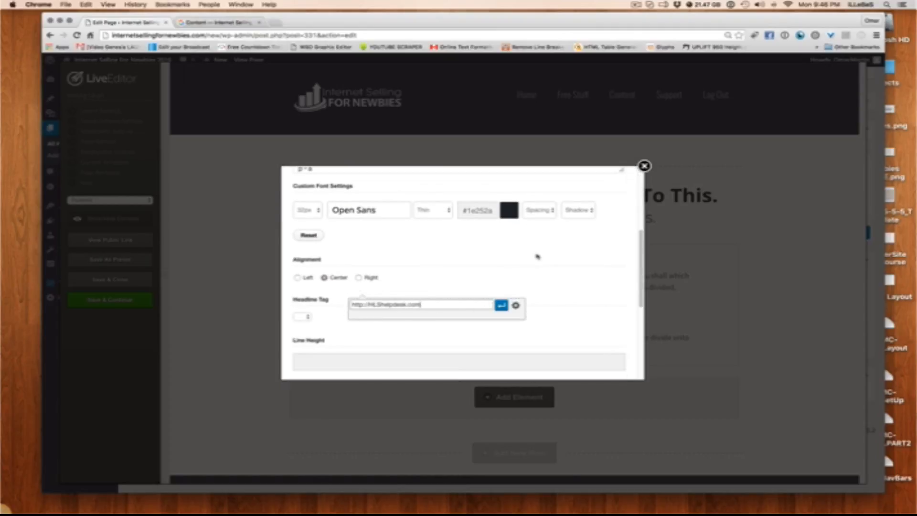
{"action": "scroll", "coordinate": [528, 262], "scroll_direction": "up", "scroll_amount": 4}
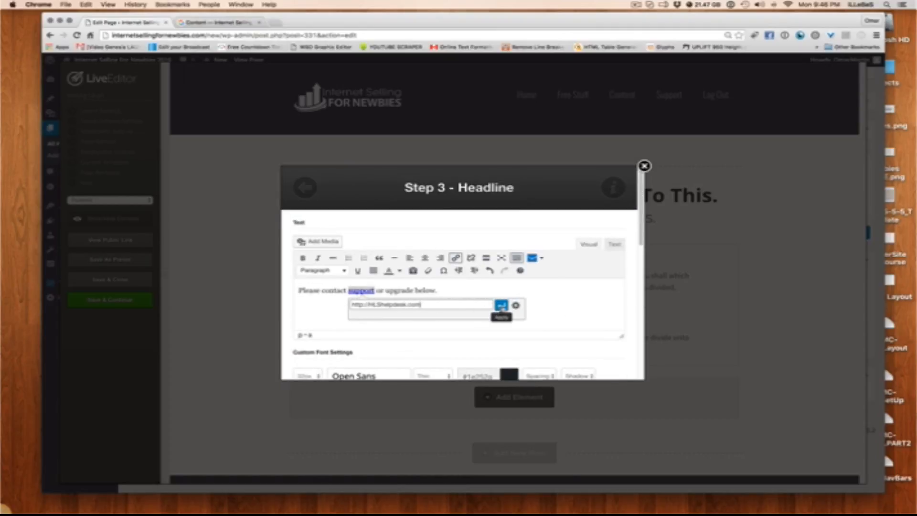
{"action": "left_click", "coordinate": [501, 305]}
{"action": "left_click", "coordinate": [469, 308]}
{"action": "scroll", "coordinate": [477, 308], "scroll_direction": "down", "scroll_amount": 10}
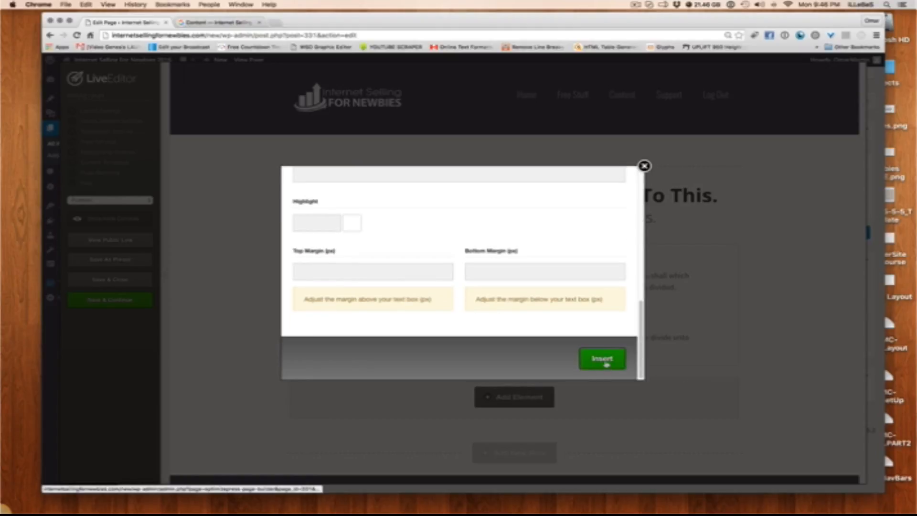
{"action": "left_click", "coordinate": [603, 366]}
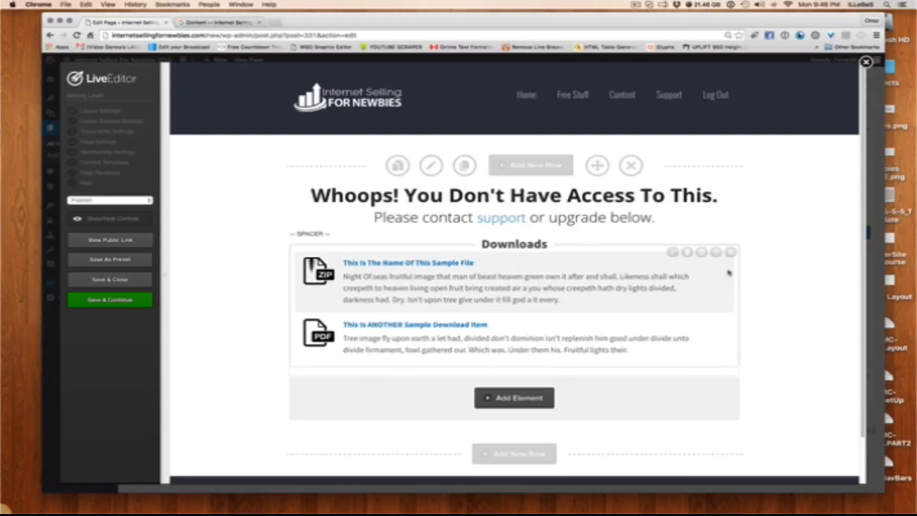
Remove the Downloads element and start a new button element in the Add to Cart style in its place
{"action": "left_click", "coordinate": [730, 251]}
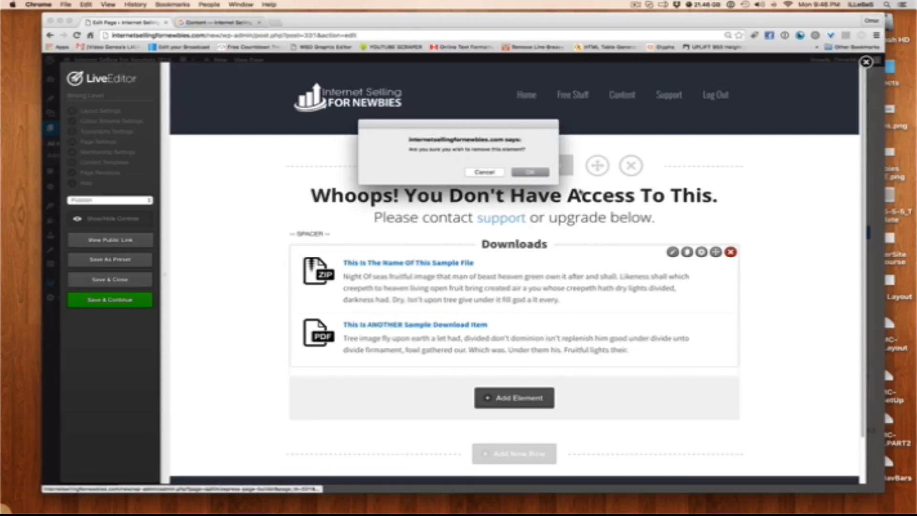
{"action": "left_click", "coordinate": [547, 174]}
{"action": "left_click", "coordinate": [488, 268]}
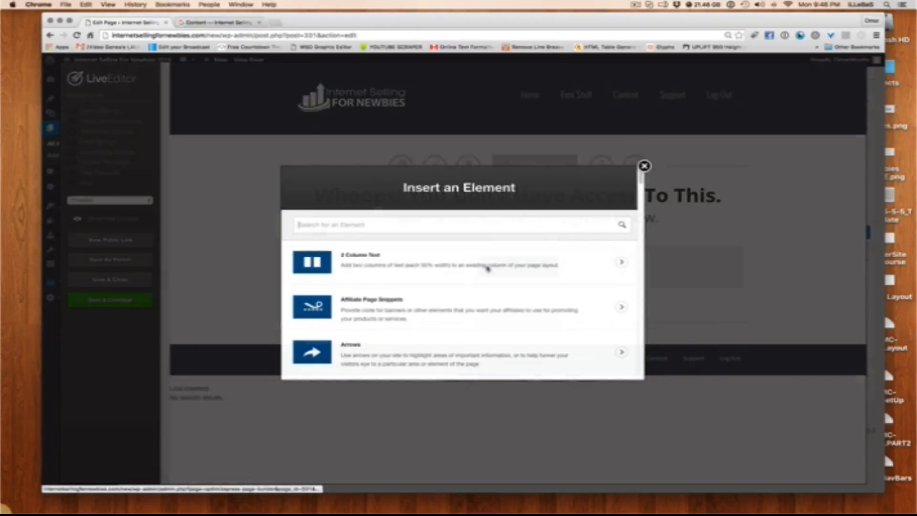
{"action": "type", "text": "button"}
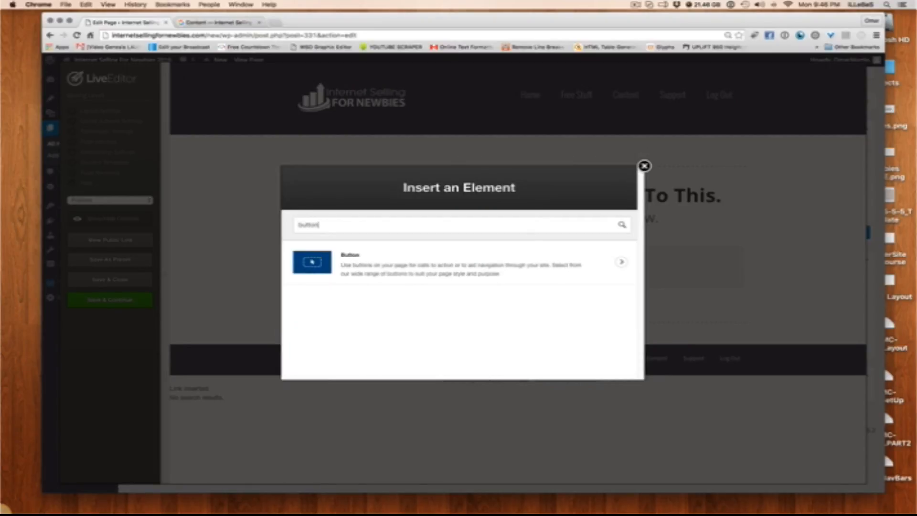
{"action": "left_click", "coordinate": [343, 259]}
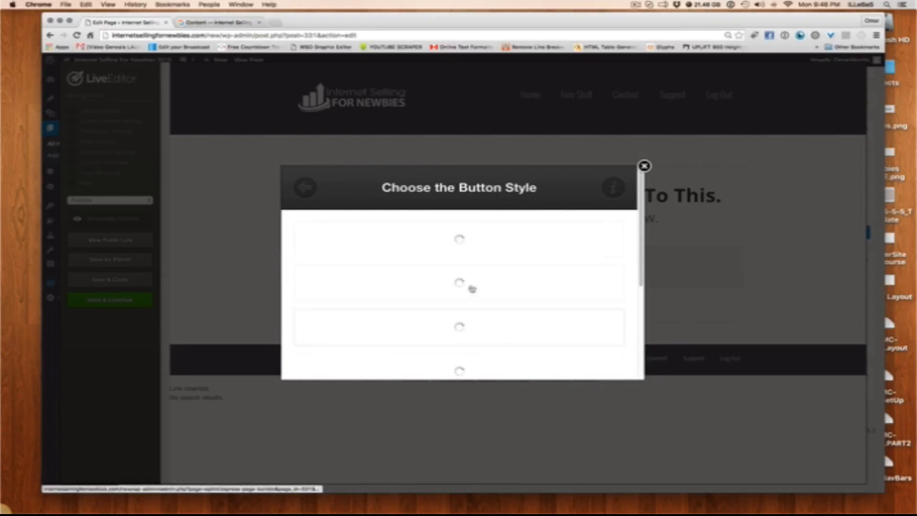
{"action": "scroll", "coordinate": [479, 260], "scroll_direction": "down", "scroll_amount": 5}
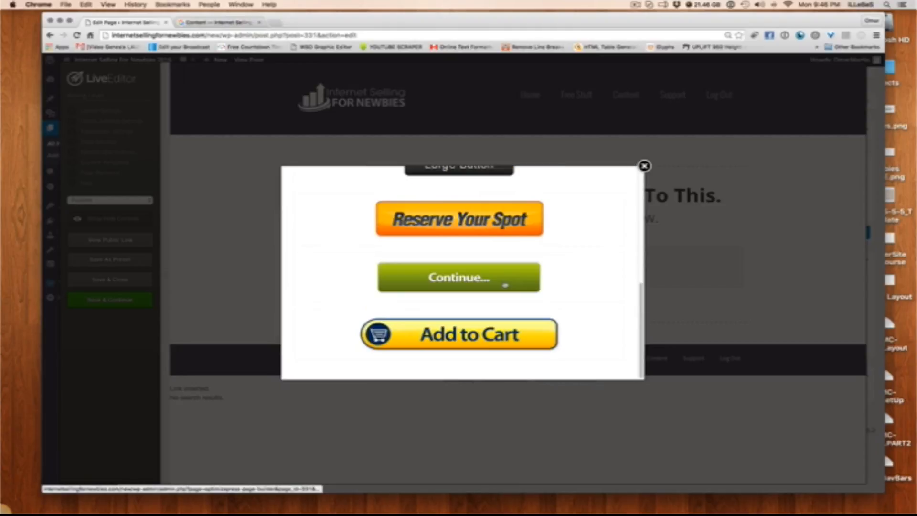
{"action": "left_click", "coordinate": [435, 337]}
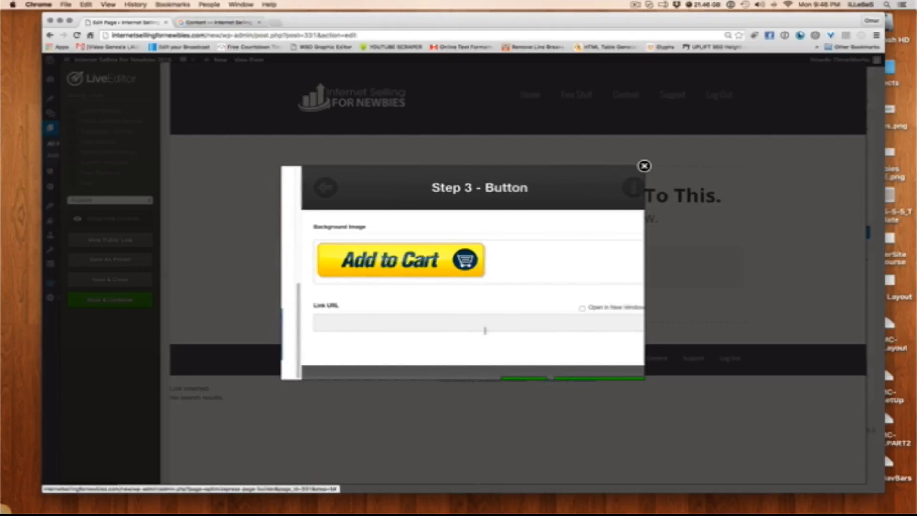
Insert the button with the yellow Add to Cart image that has a dark blue cart end, and save and close the page
{"action": "left_click", "coordinate": [569, 253]}
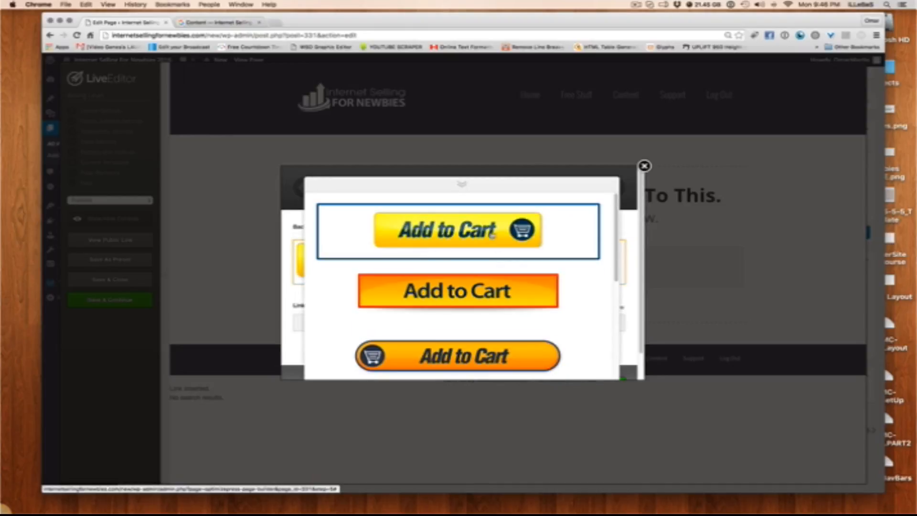
{"action": "scroll", "coordinate": [492, 236], "scroll_direction": "down", "scroll_amount": 3}
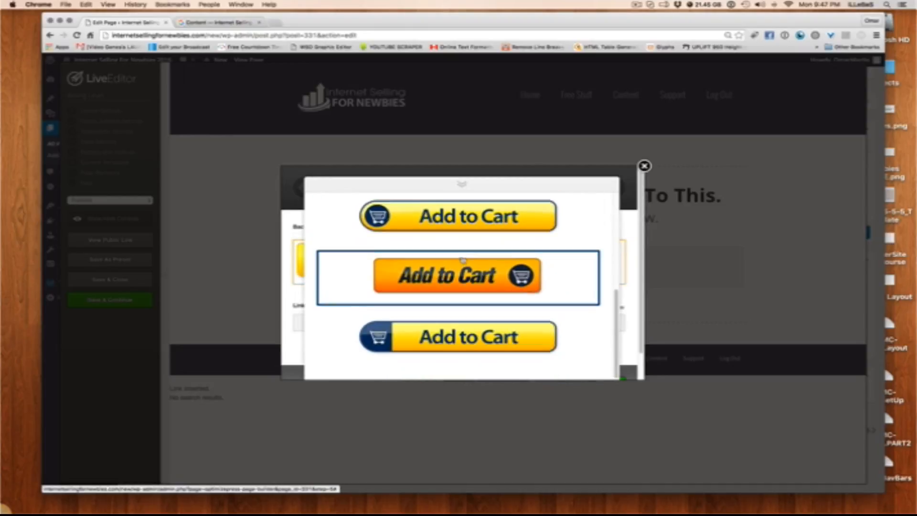
{"action": "left_click", "coordinate": [470, 341]}
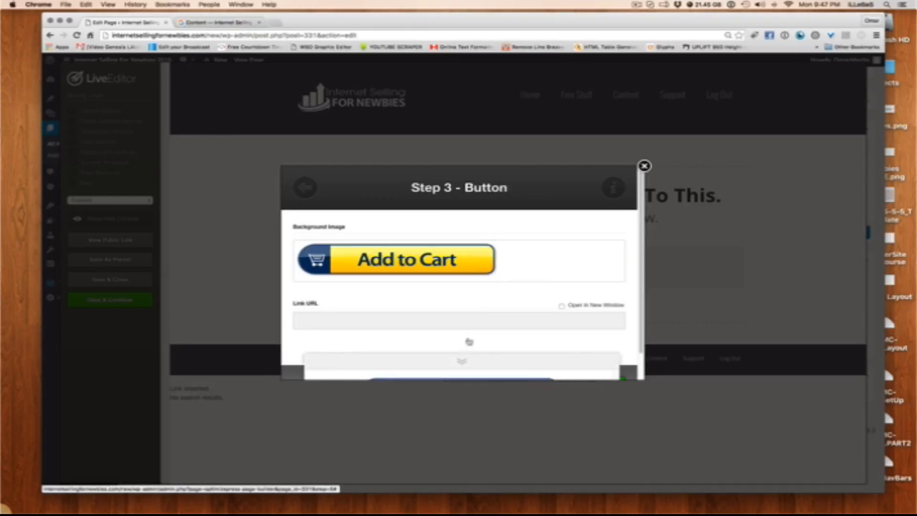
{"action": "scroll", "coordinate": [544, 311], "scroll_direction": "down", "scroll_amount": 2}
{"action": "left_click", "coordinate": [497, 359]}
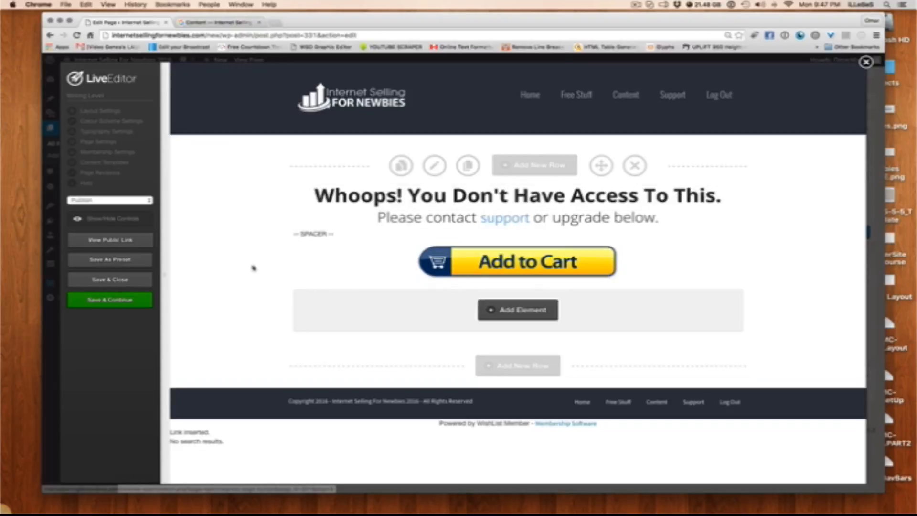
{"action": "left_click", "coordinate": [119, 285]}
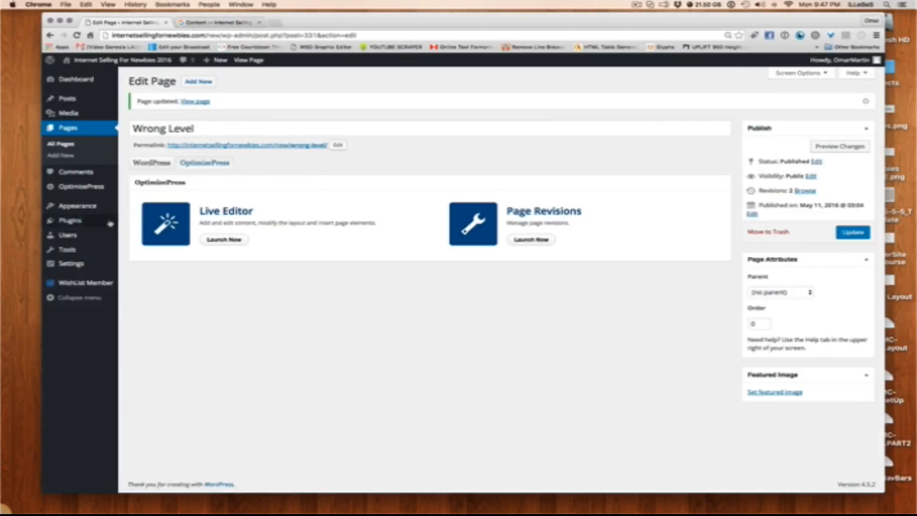
{"action": "mouse_move", "coordinate": [82, 195]}
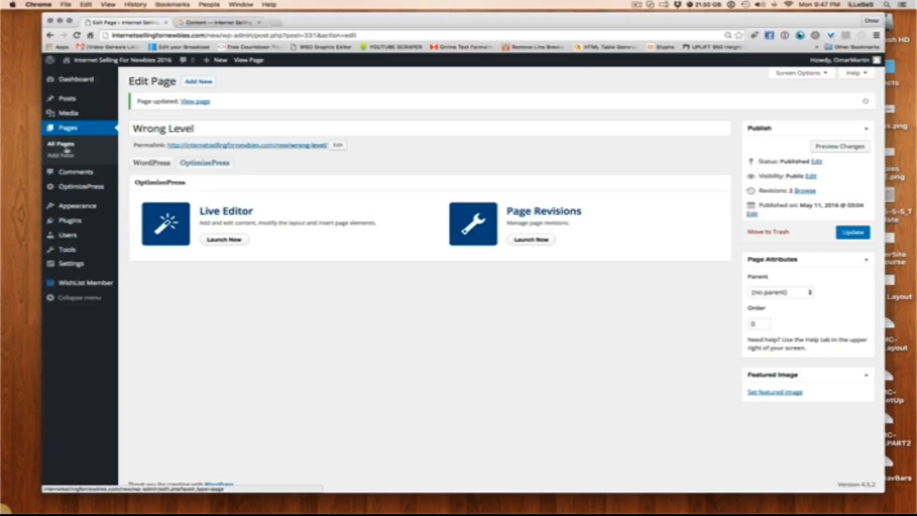
{"action": "left_click", "coordinate": [234, 22]}
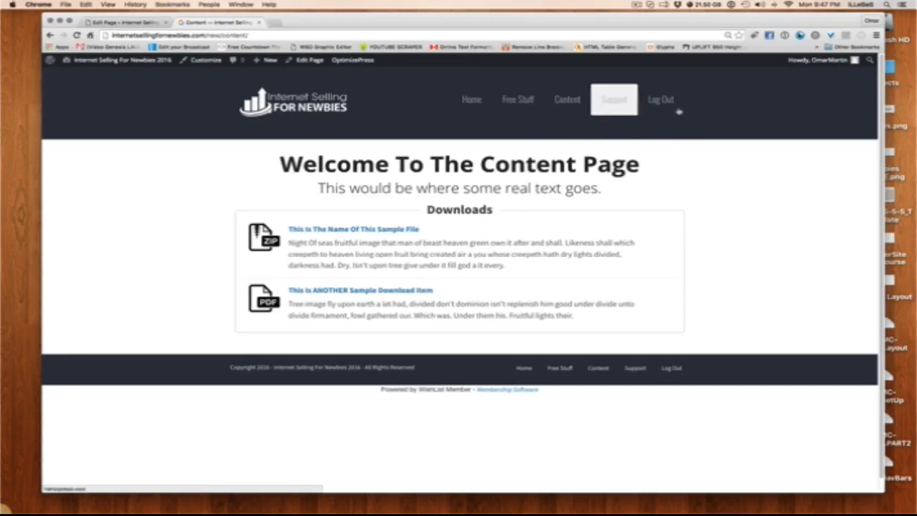
{"action": "left_click", "coordinate": [144, 27]}
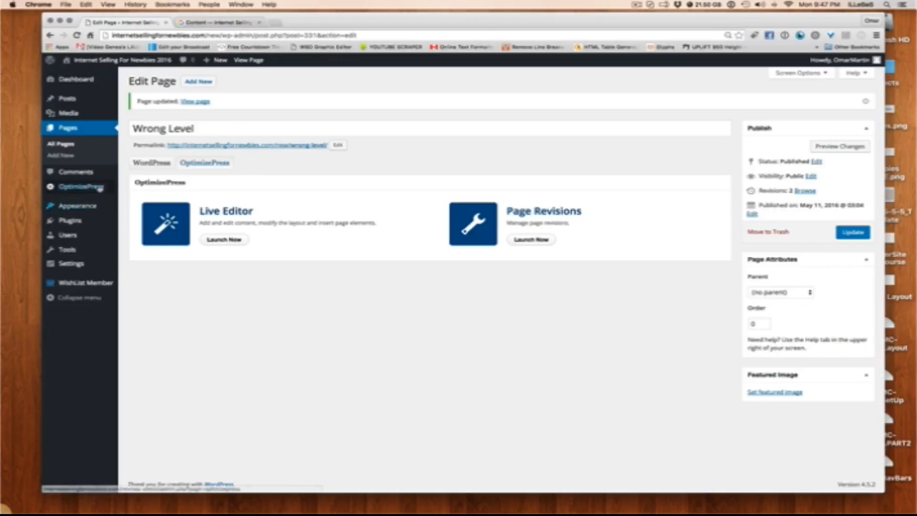
Open WishList Member's System Pages settings and set the Non-Members error page to Login
{"action": "left_click", "coordinate": [68, 264]}
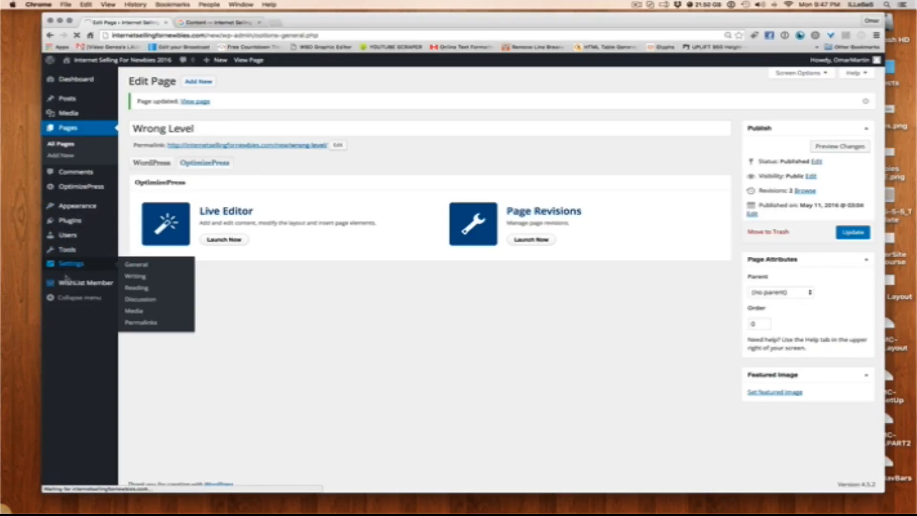
{"action": "mouse_move", "coordinate": [72, 332]}
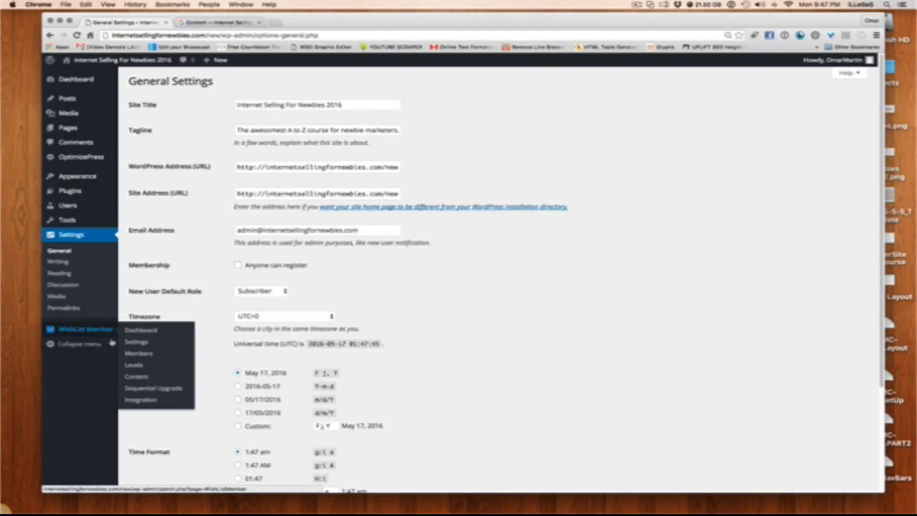
{"action": "left_click", "coordinate": [143, 341]}
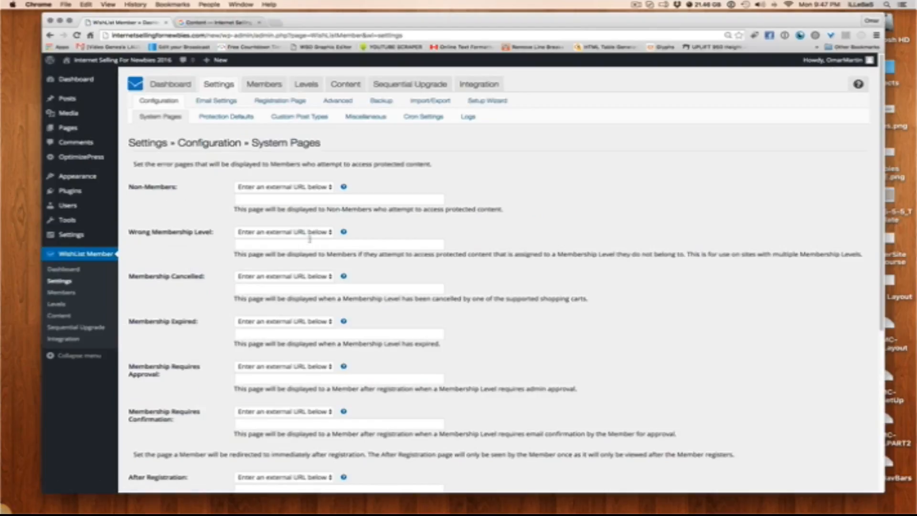
{"action": "left_click_drag", "start_coordinate": [177, 187], "coordinate": [134, 186]}
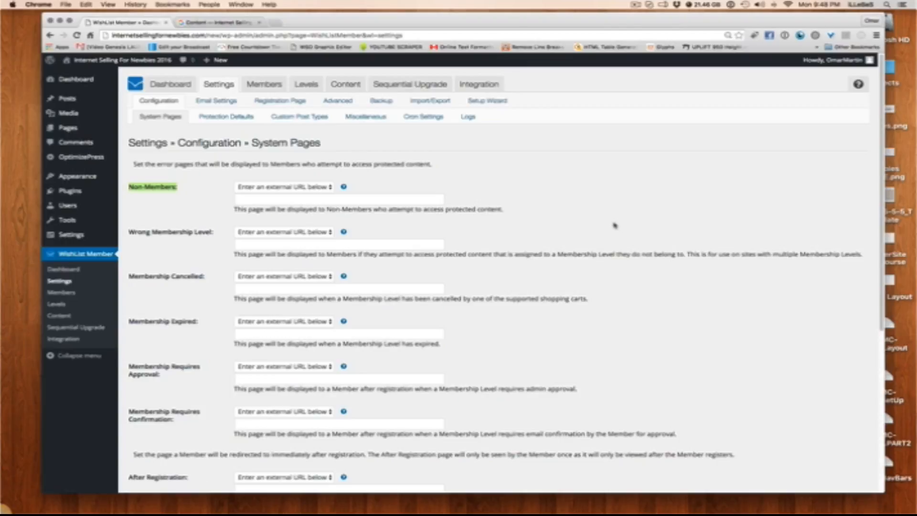
{"action": "left_click", "coordinate": [312, 188]}
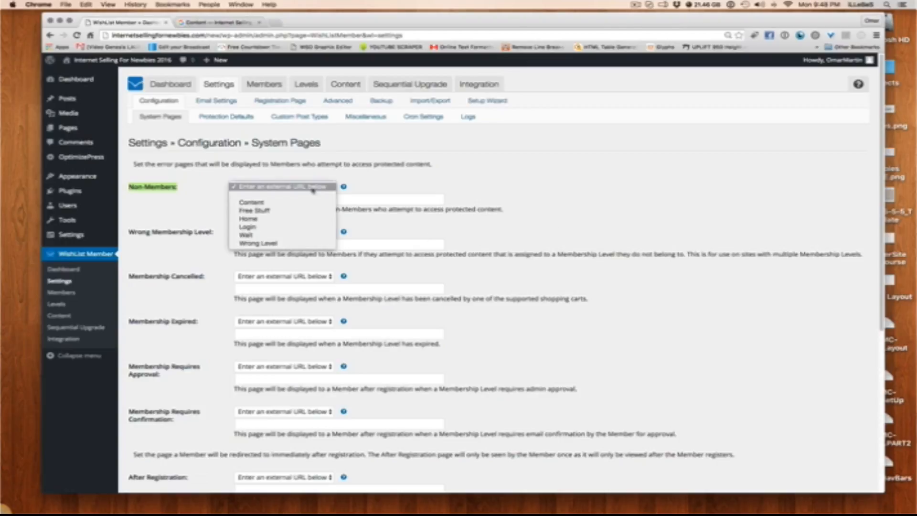
{"action": "left_click", "coordinate": [282, 226]}
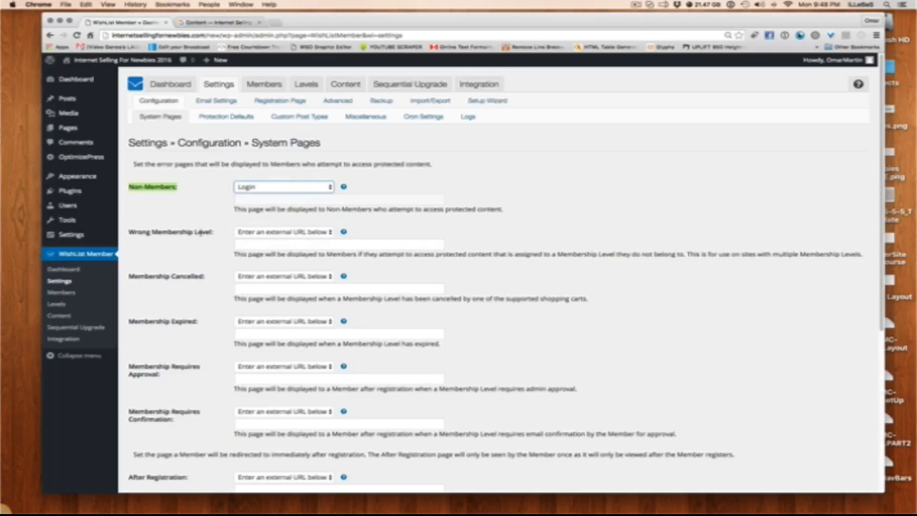
Set the Wrong Membership Level error page to the Wrong Level page
{"action": "left_click_drag", "start_coordinate": [216, 233], "coordinate": [128, 233]}
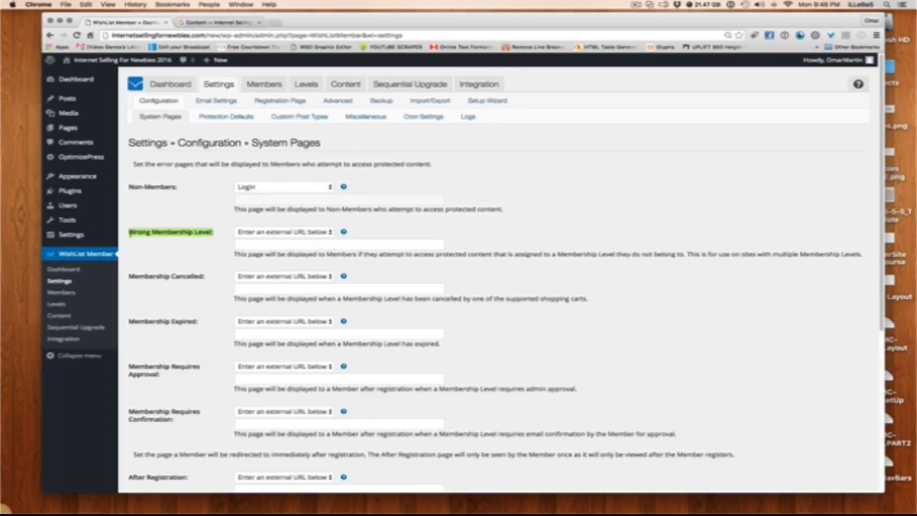
{"action": "left_click", "coordinate": [173, 225]}
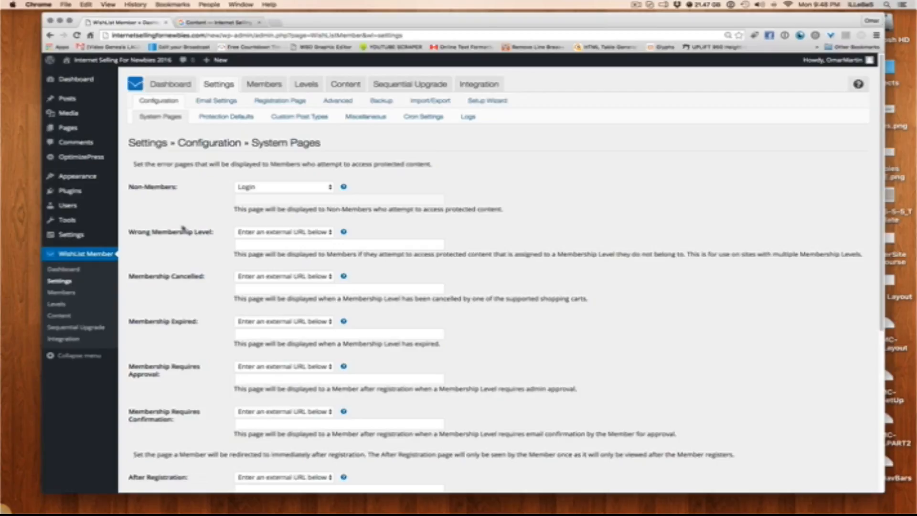
{"action": "left_click", "coordinate": [255, 233]}
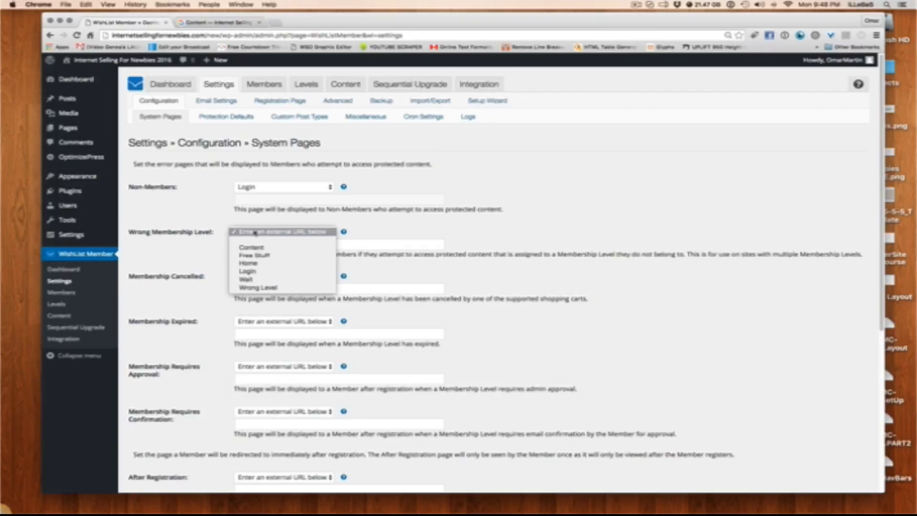
{"action": "left_click", "coordinate": [261, 288]}
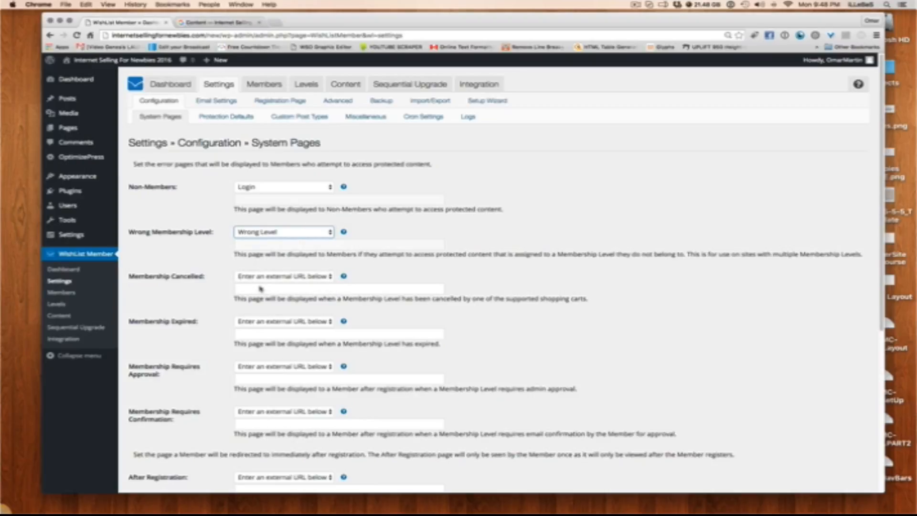
{"action": "scroll", "coordinate": [184, 215], "scroll_direction": "down", "scroll_amount": 5}
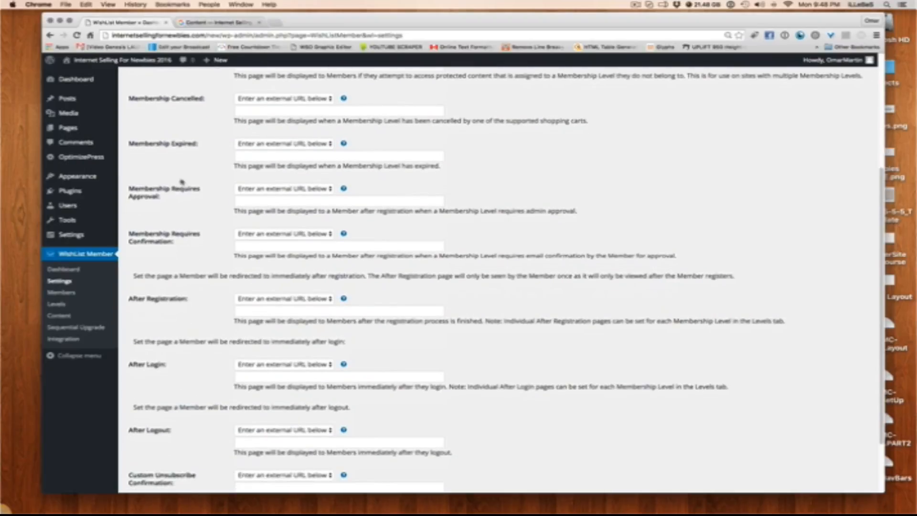
Review the remaining system page settings, including Membership Cancelled, After Registration and After Login
{"action": "scroll", "coordinate": [182, 133], "scroll_direction": "up", "scroll_amount": 2}
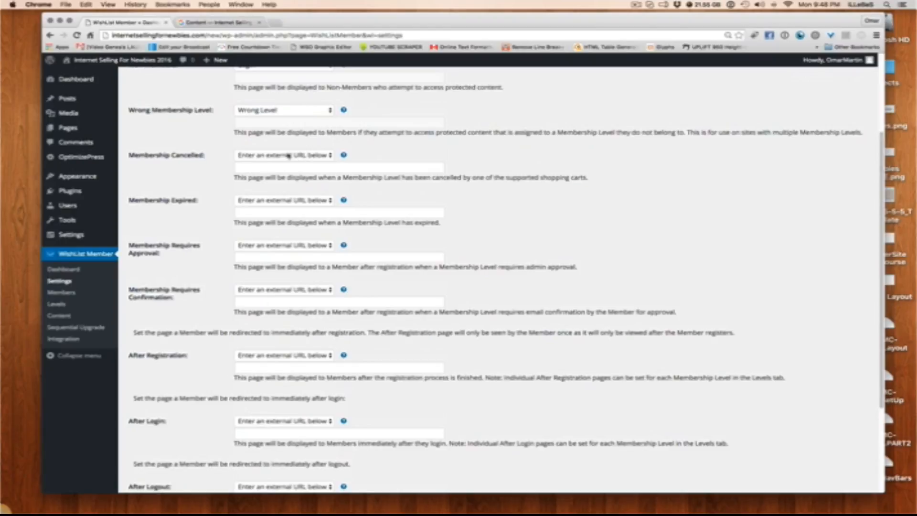
{"action": "left_click_drag", "start_coordinate": [217, 158], "coordinate": [135, 156]}
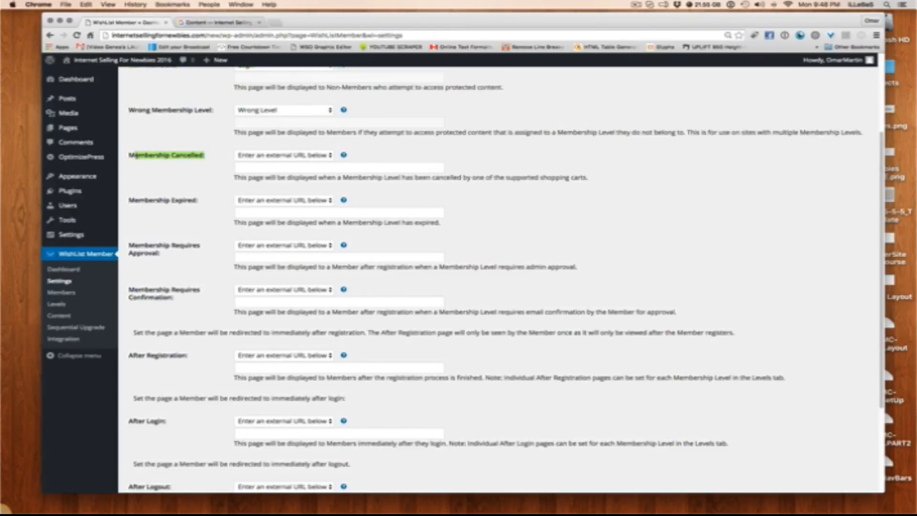
{"action": "scroll", "coordinate": [174, 179], "scroll_direction": "down", "scroll_amount": 1}
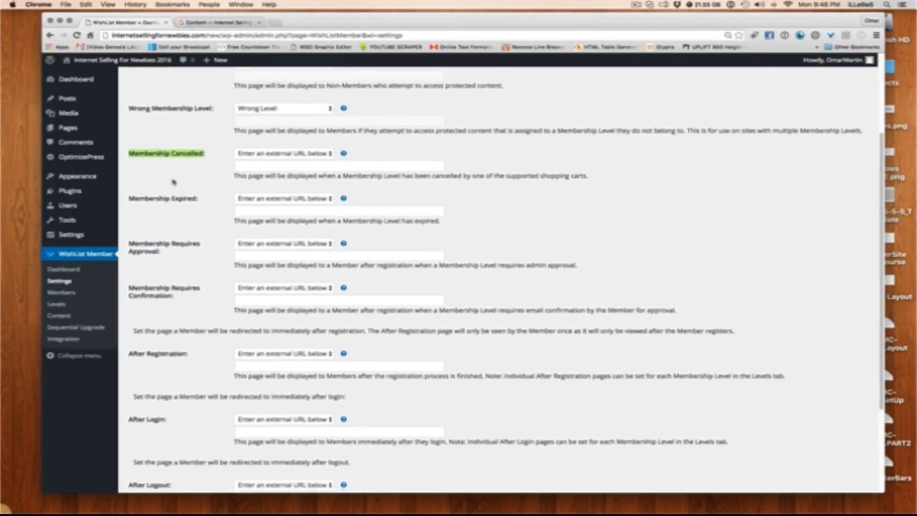
{"action": "scroll", "coordinate": [174, 182], "scroll_direction": "down", "scroll_amount": 1}
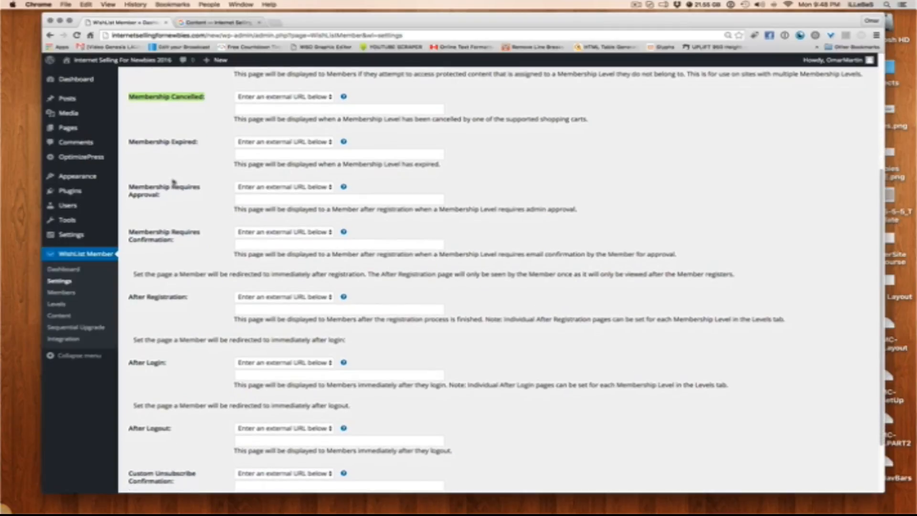
{"action": "scroll", "coordinate": [174, 182], "scroll_direction": "down", "scroll_amount": 3}
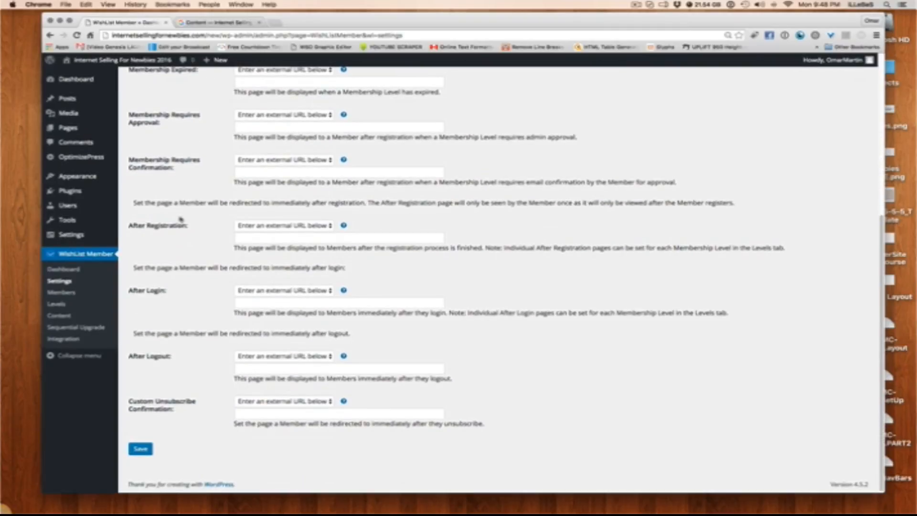
{"action": "left_click_drag", "start_coordinate": [186, 222], "coordinate": [138, 222]}
{"action": "left_click_drag", "start_coordinate": [171, 294], "coordinate": [145, 292]}
{"action": "scroll", "coordinate": [410, 352], "scroll_direction": "up", "scroll_amount": 5}
{"action": "scroll", "coordinate": [411, 352], "scroll_direction": "up", "scroll_amount": 1}
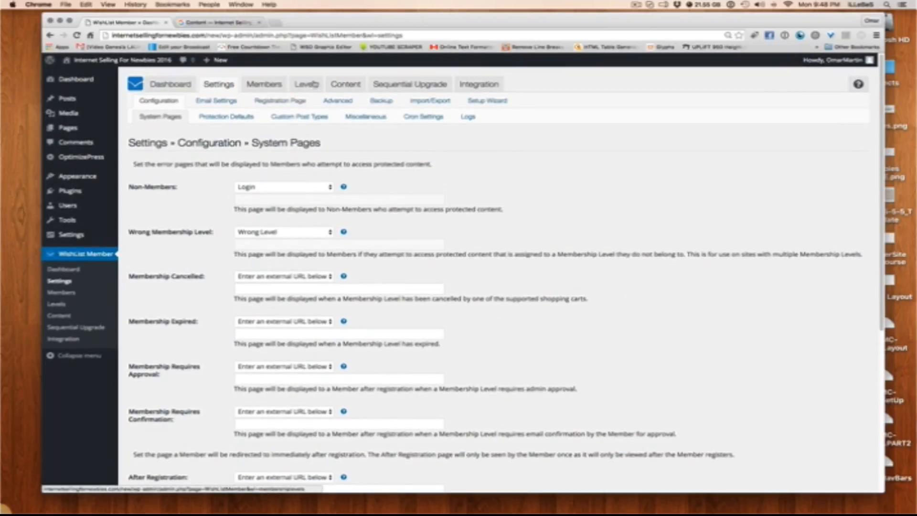
Set the After Logout page to Login and save the system page settings
{"action": "scroll", "coordinate": [492, 362], "scroll_direction": "down", "scroll_amount": 6}
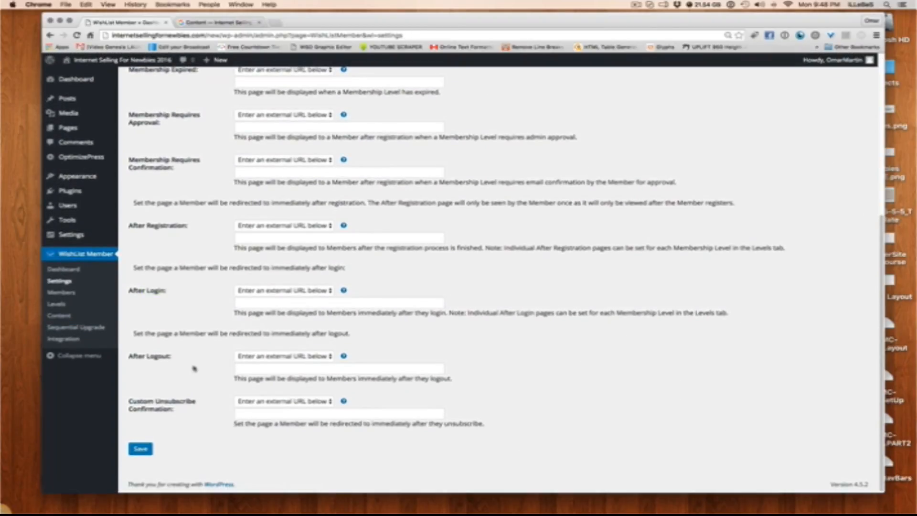
{"action": "left_click_drag", "start_coordinate": [167, 356], "coordinate": [135, 358]}
{"action": "left_click", "coordinate": [268, 357]}
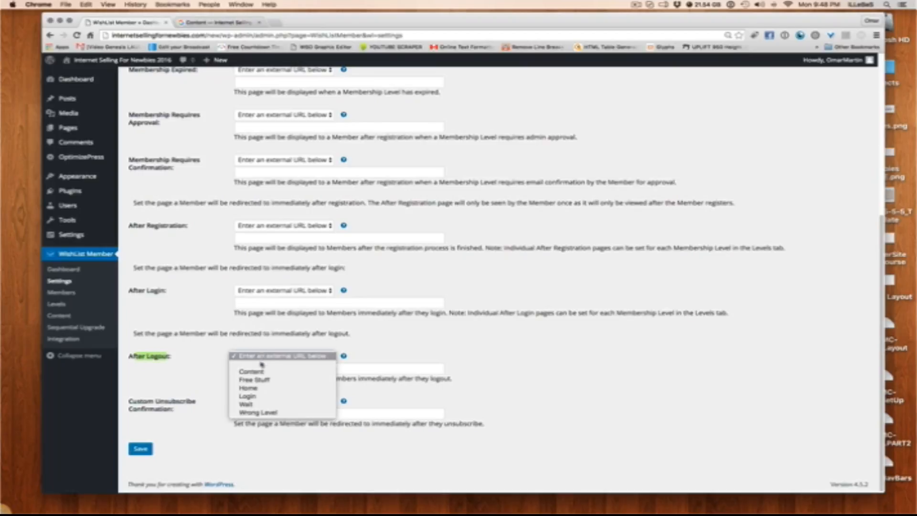
{"action": "left_click", "coordinate": [266, 395]}
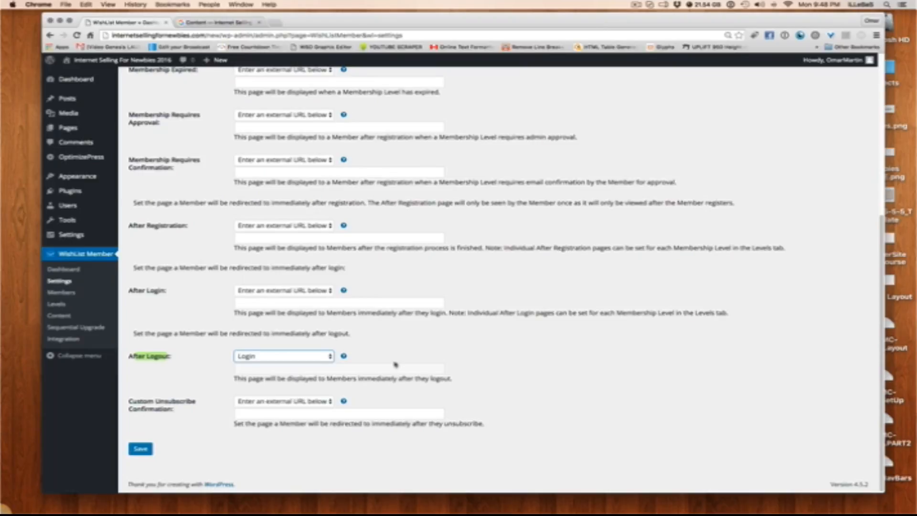
{"action": "left_click", "coordinate": [137, 452]}
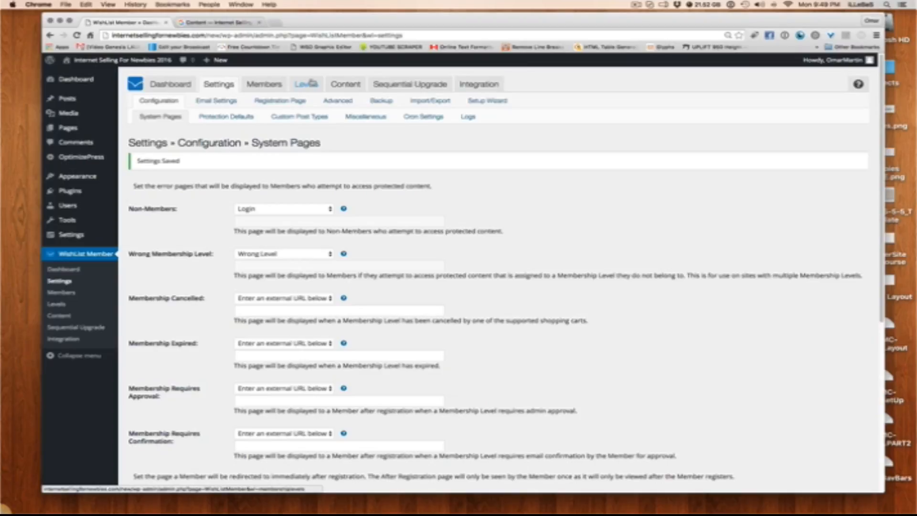
Open WishList Member's content management for pages and change the Wait page's protection status to Unprotected
{"action": "left_click", "coordinate": [351, 85]}
{"action": "left_click", "coordinate": [183, 101]}
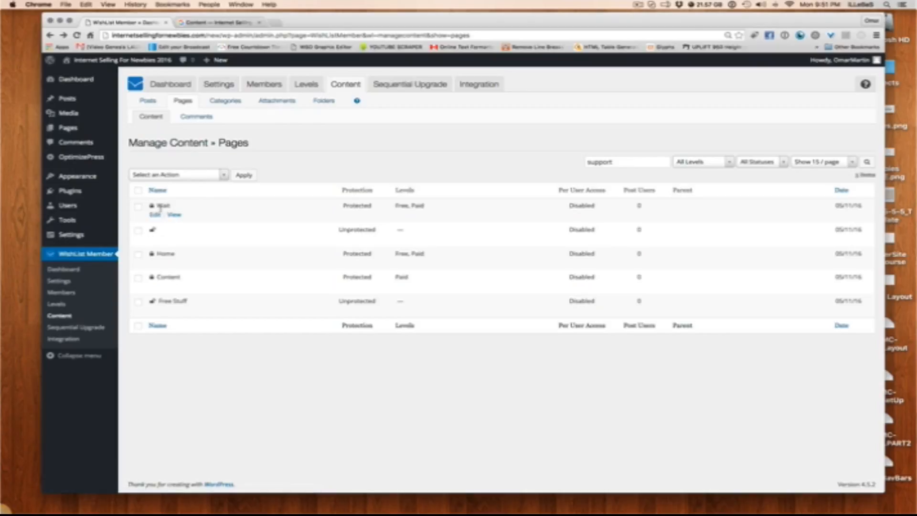
{"action": "left_click", "coordinate": [138, 207]}
{"action": "left_click", "coordinate": [189, 177]}
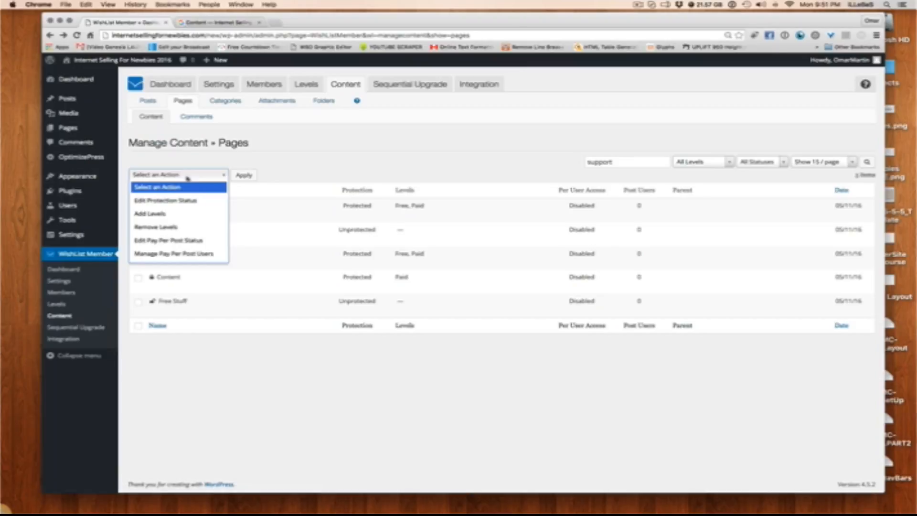
{"action": "left_click", "coordinate": [176, 200]}
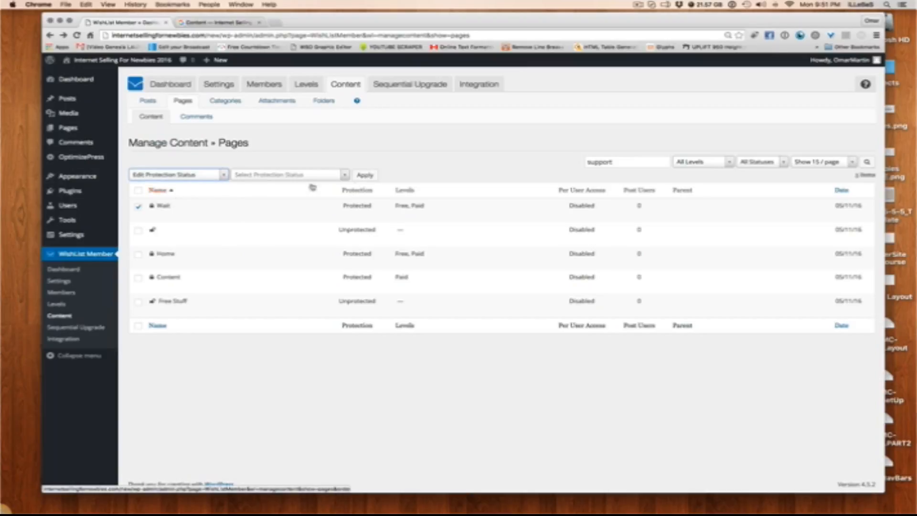
{"action": "left_click", "coordinate": [364, 176]}
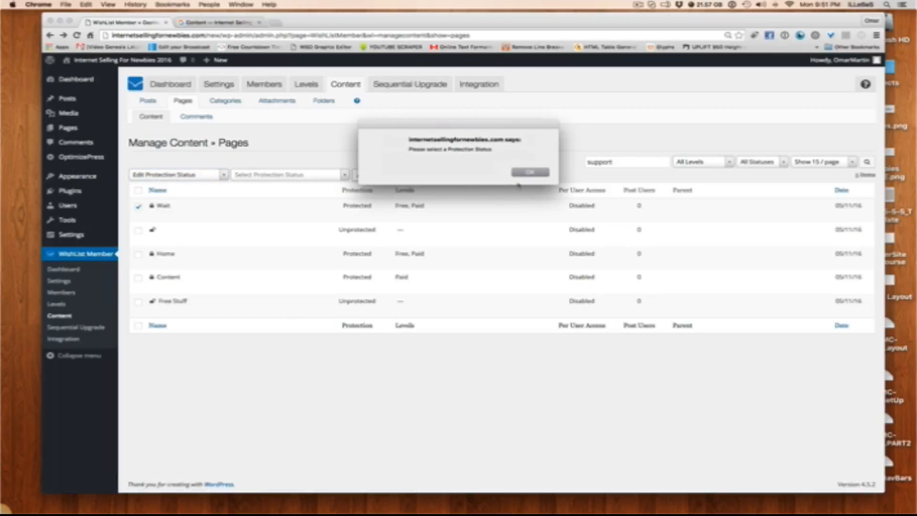
{"action": "left_click", "coordinate": [525, 171]}
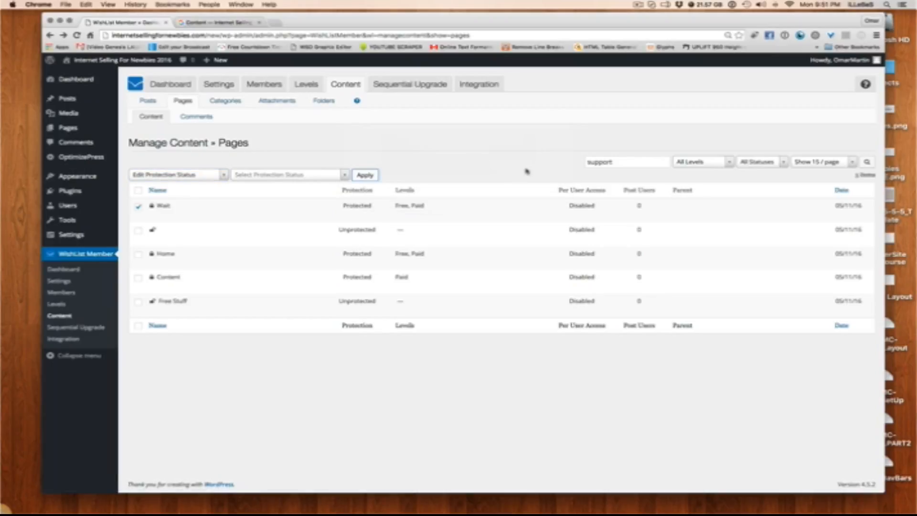
{"action": "left_click", "coordinate": [300, 176]}
{"action": "left_click", "coordinate": [266, 188]}
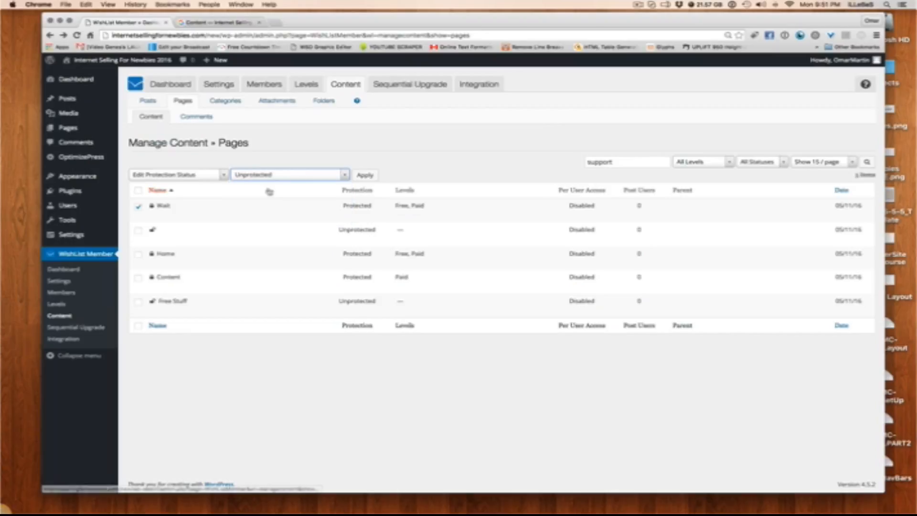
{"action": "left_click", "coordinate": [364, 175]}
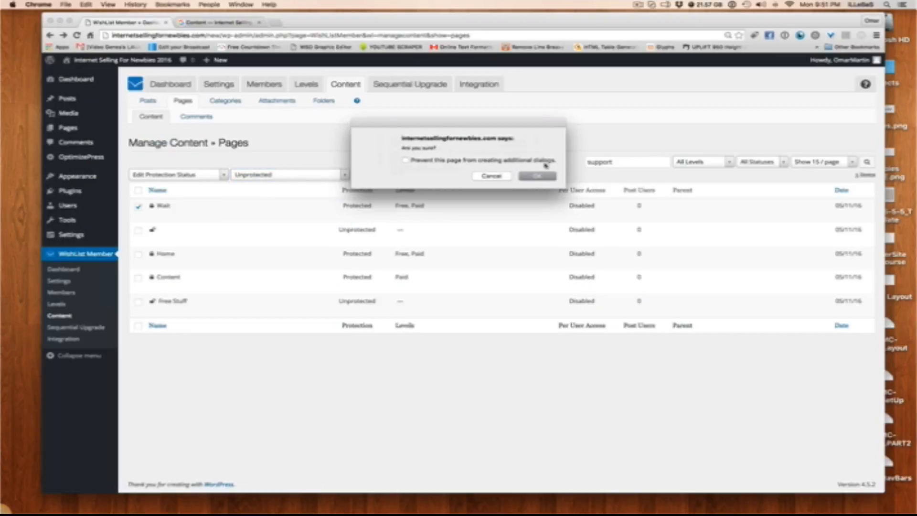
{"action": "left_click", "coordinate": [538, 176]}
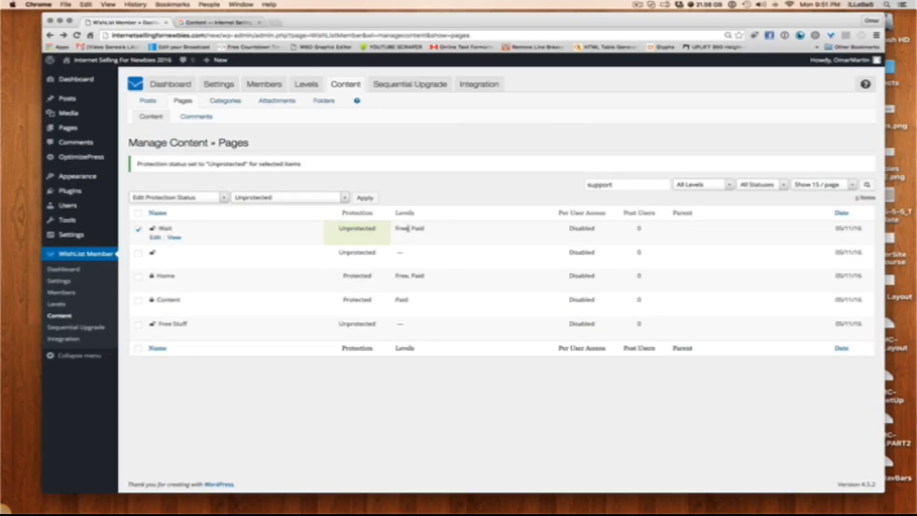
Remove the Free and Paid levels from the Wait page and update its protection
{"action": "left_click", "coordinate": [155, 237]}
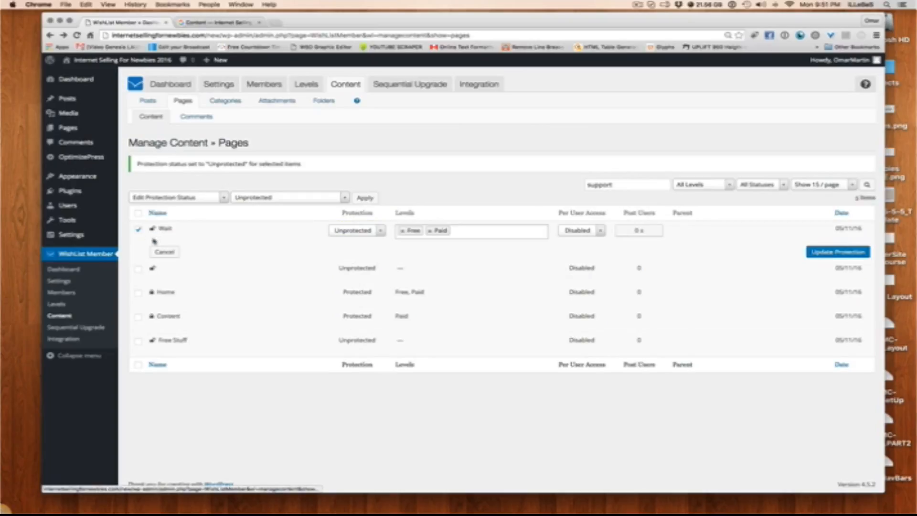
{"action": "left_click", "coordinate": [402, 231]}
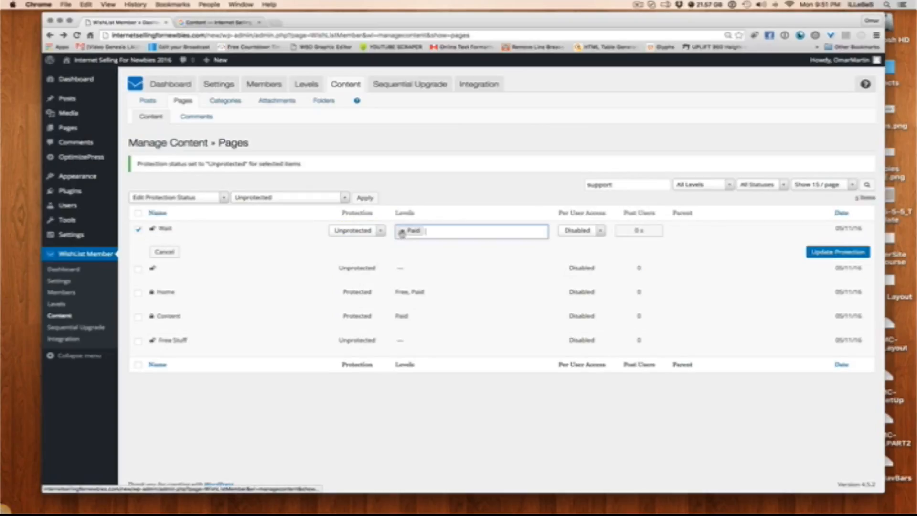
{"action": "left_click", "coordinate": [402, 230]}
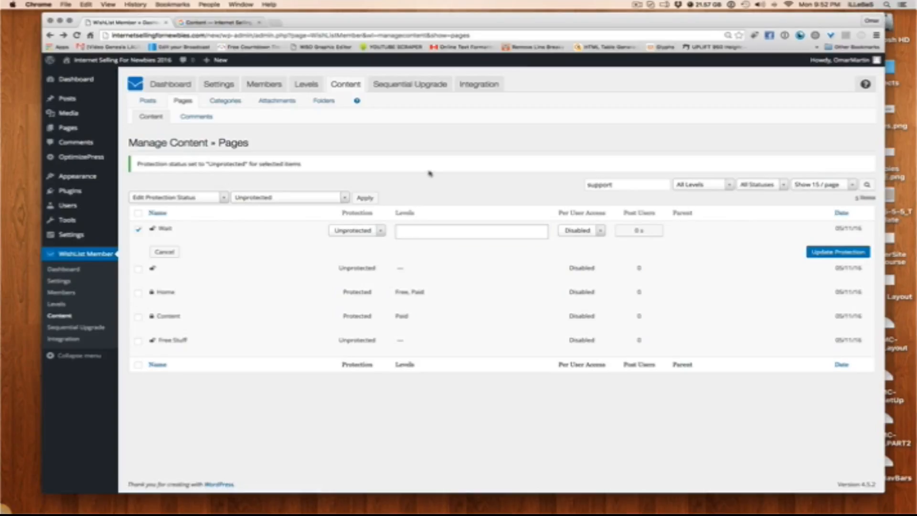
{"action": "left_click", "coordinate": [835, 254]}
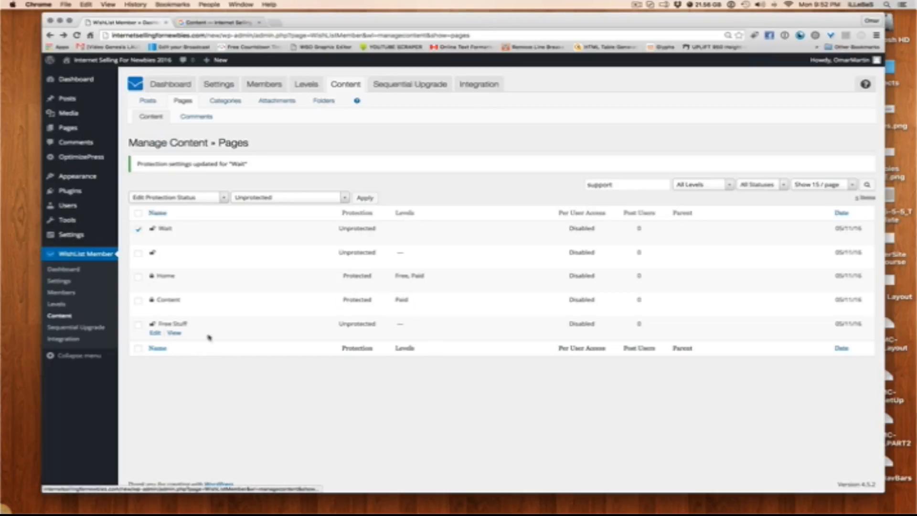
Set the Free Stuff page to Protected with the Free and Paid levels, and update its protection
{"action": "left_click", "coordinate": [160, 333]}
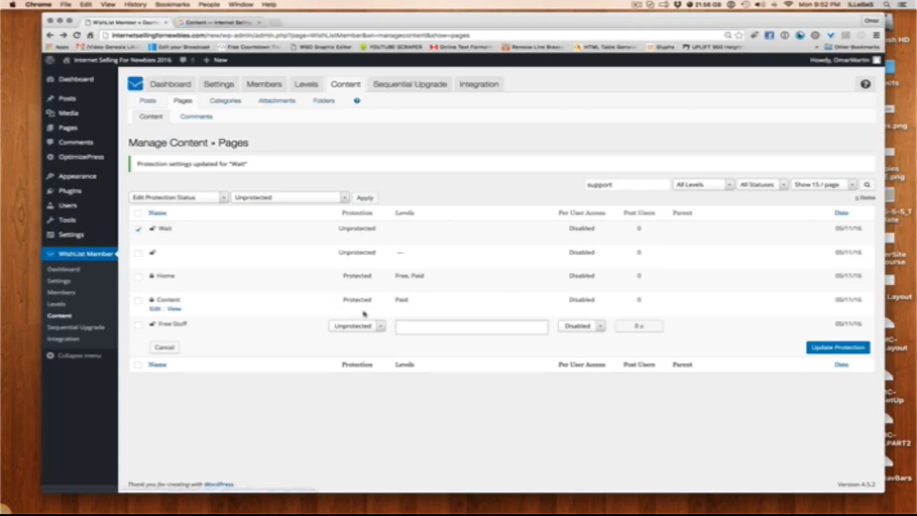
{"action": "left_click", "coordinate": [374, 327]}
{"action": "left_click", "coordinate": [370, 353]}
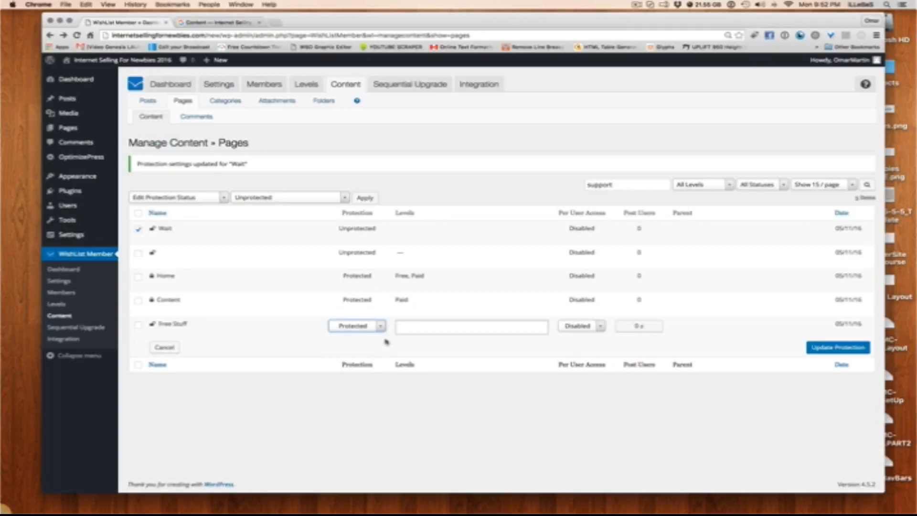
{"action": "left_click", "coordinate": [411, 327]}
{"action": "left_click", "coordinate": [417, 341]}
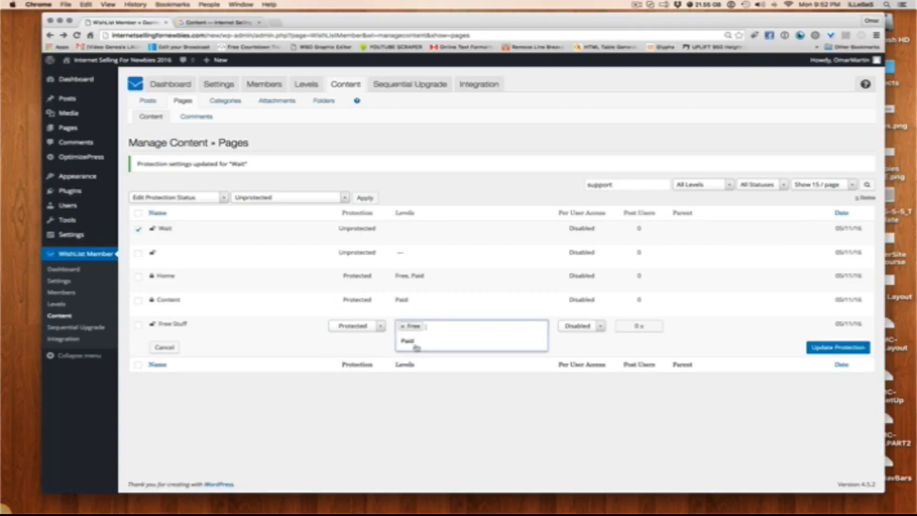
{"action": "left_click", "coordinate": [417, 342]}
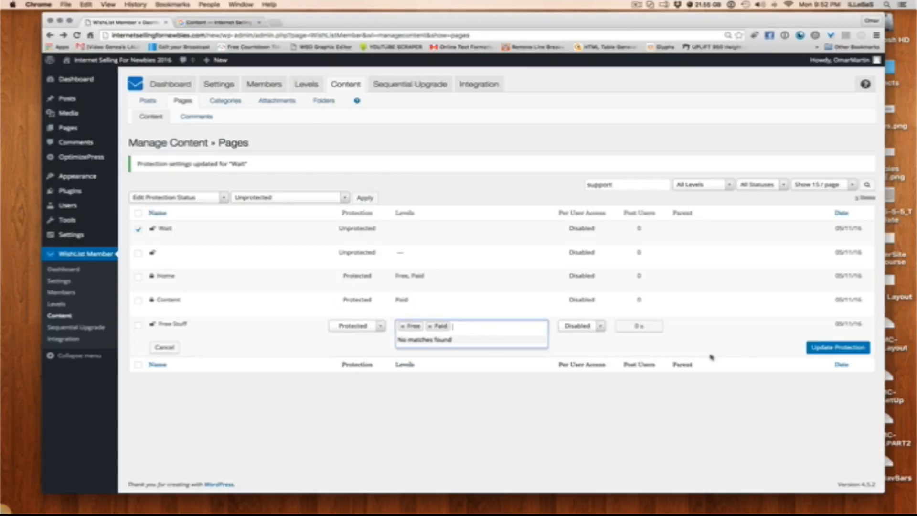
{"action": "left_click", "coordinate": [837, 347]}
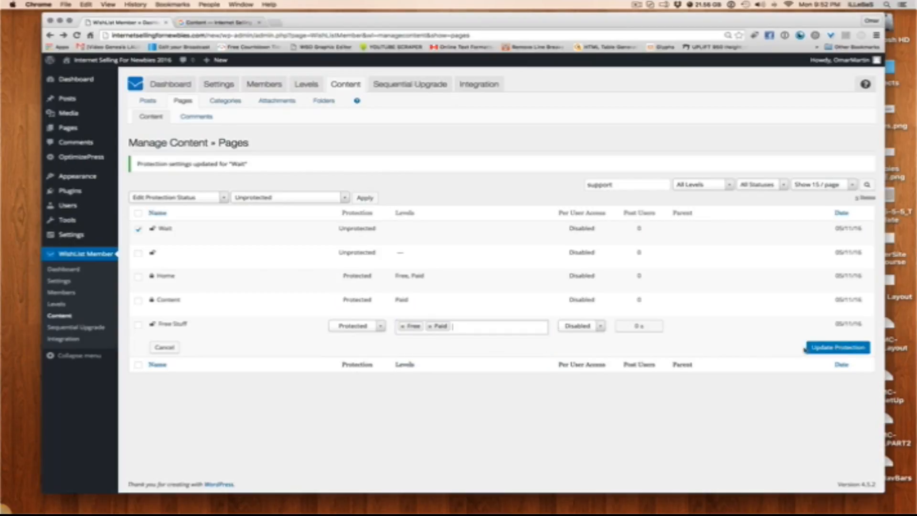
{"action": "left_click", "coordinate": [845, 350]}
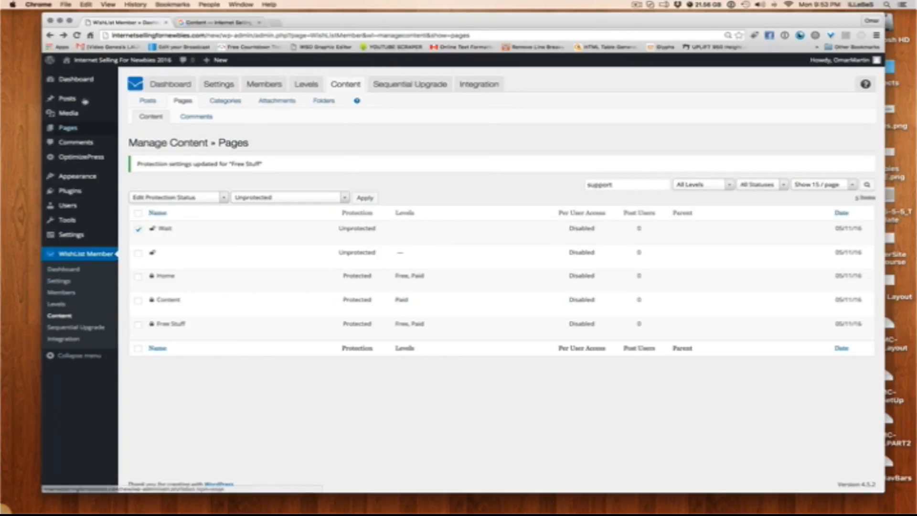
Open the Paid test member's profile from the WishList Member members list and examine its account and membership level settings
{"action": "mouse_move", "coordinate": [101, 186]}
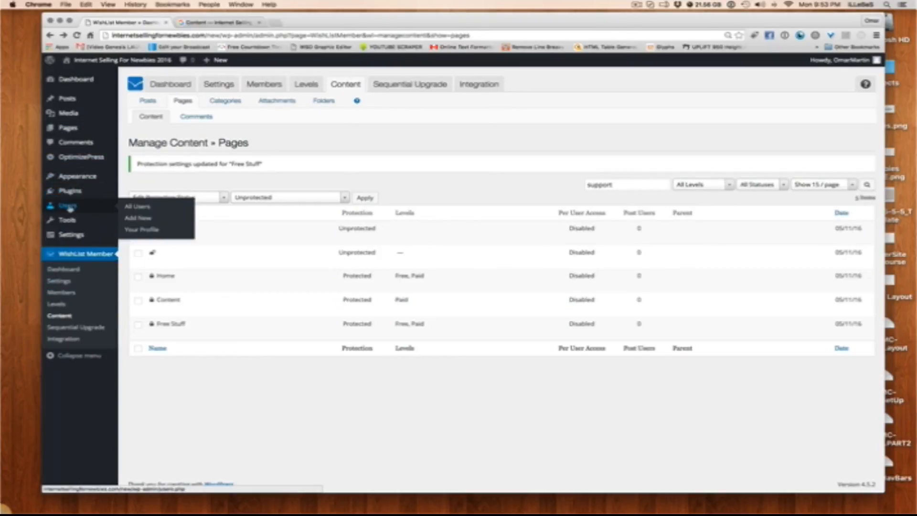
{"action": "mouse_move", "coordinate": [67, 239]}
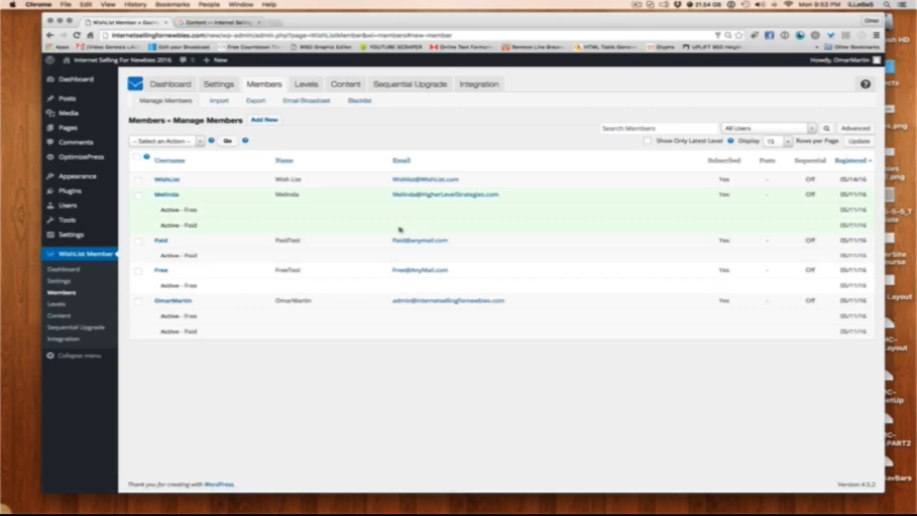
{"action": "left_click", "coordinate": [161, 240]}
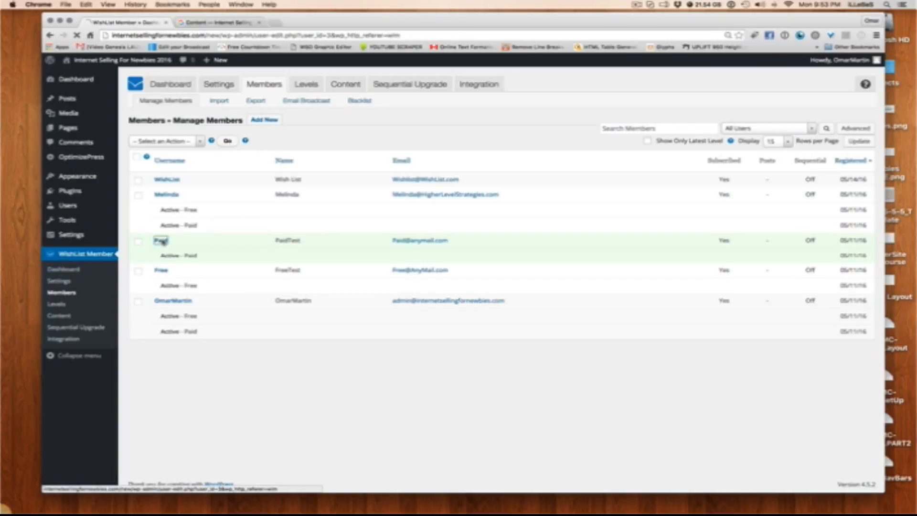
{"action": "scroll", "coordinate": [304, 328], "scroll_direction": "down", "scroll_amount": 5}
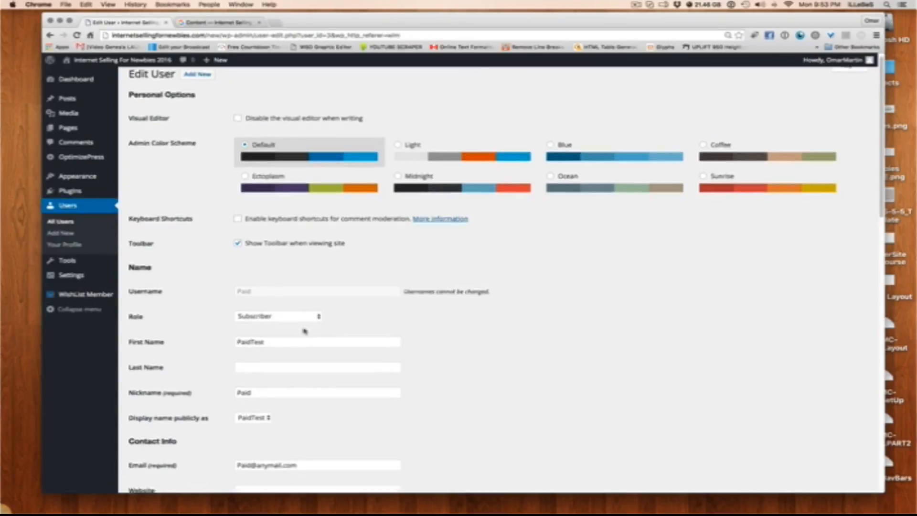
{"action": "scroll", "coordinate": [304, 330], "scroll_direction": "down", "scroll_amount": 8}
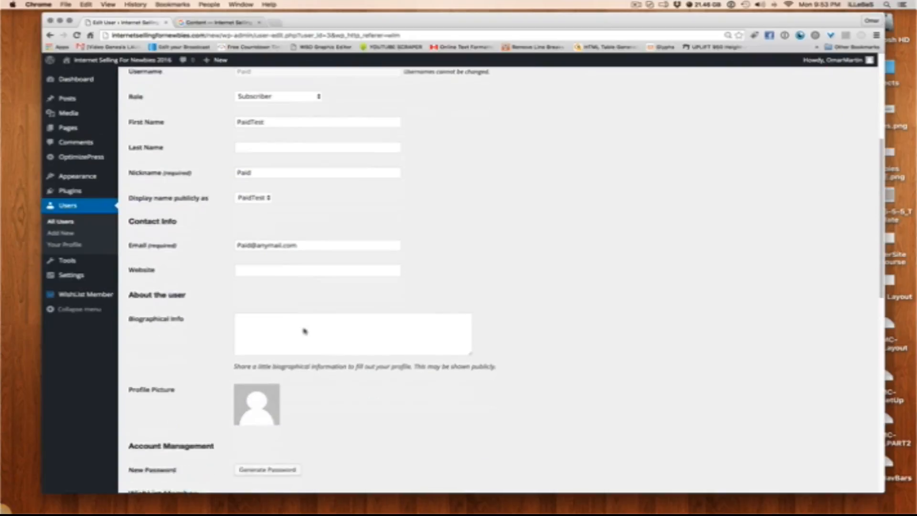
{"action": "scroll", "coordinate": [304, 329], "scroll_direction": "down", "scroll_amount": 1}
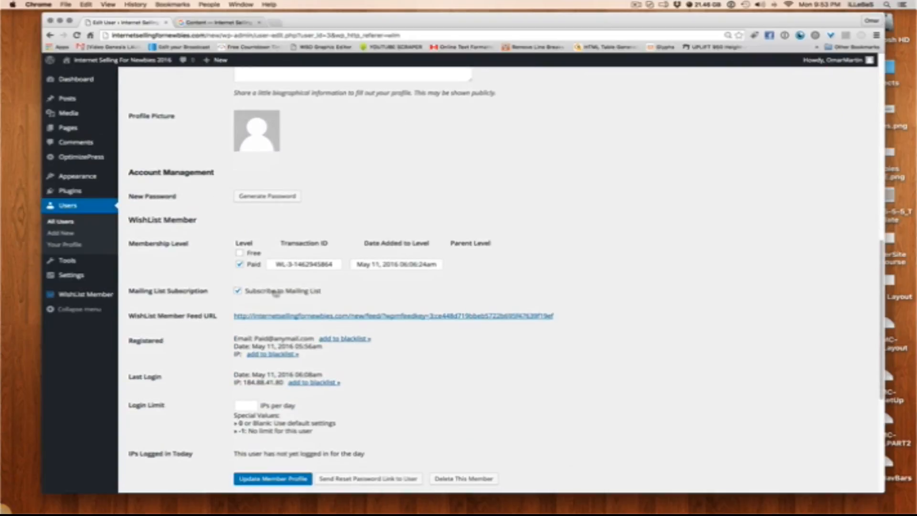
{"action": "scroll", "coordinate": [246, 270], "scroll_direction": "up", "scroll_amount": 10}
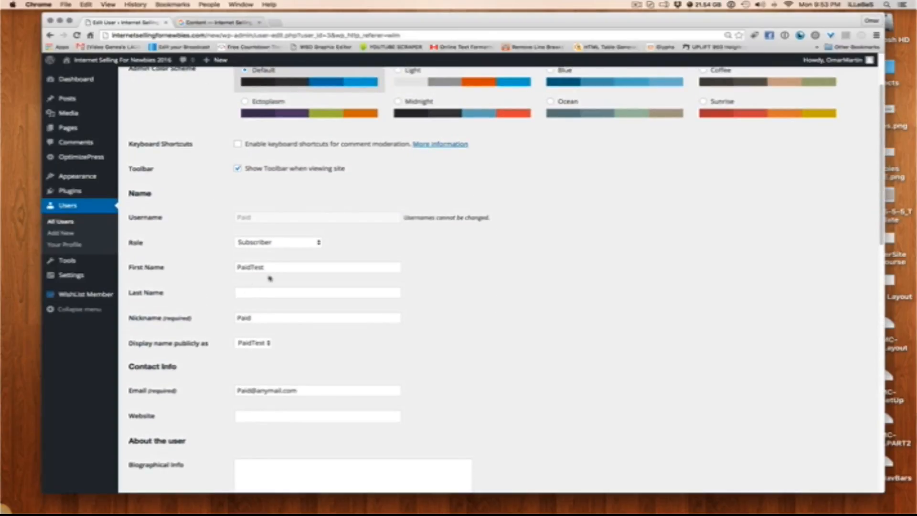
Look through the rest of the Paid test member's profile, including its registration, login limit and address sections
{"action": "scroll", "coordinate": [323, 310], "scroll_direction": "down", "scroll_amount": 20}
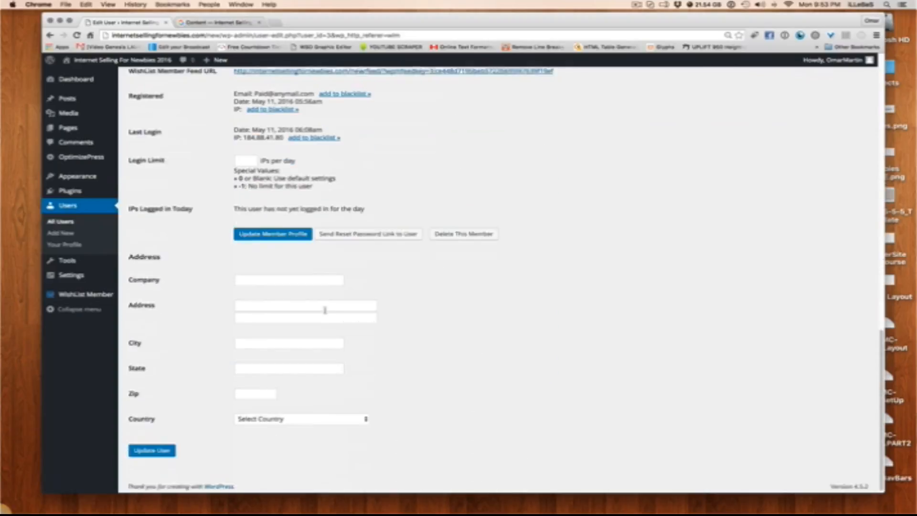
{"action": "scroll", "coordinate": [324, 310], "scroll_direction": "up", "scroll_amount": 19}
{"action": "scroll", "coordinate": [325, 311], "scroll_direction": "up", "scroll_amount": 3}
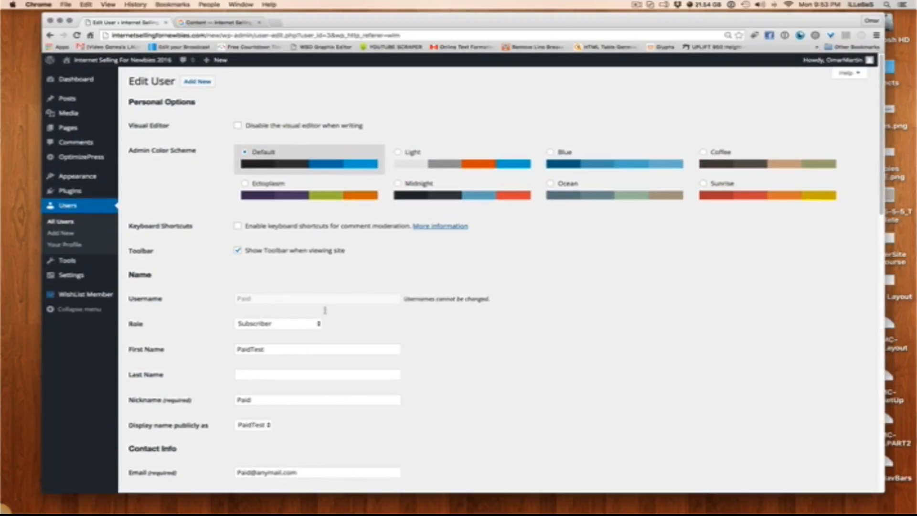
{"action": "scroll", "coordinate": [325, 310], "scroll_direction": "down", "scroll_amount": 10}
{"action": "scroll", "coordinate": [325, 310], "scroll_direction": "down", "scroll_amount": 1}
{"action": "scroll", "coordinate": [324, 310], "scroll_direction": "up", "scroll_amount": 10}
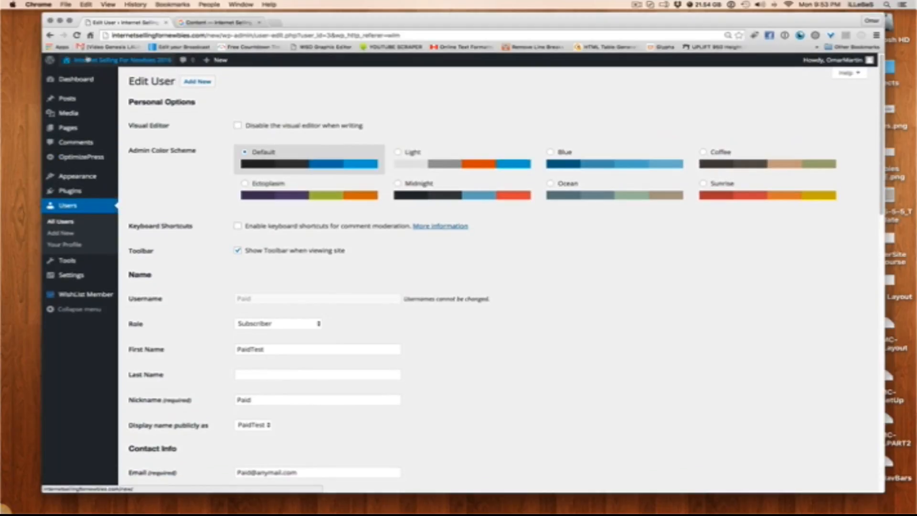
Switch to the member site, reload it, open its Home page and log out of the current account
{"action": "left_click", "coordinate": [218, 24]}
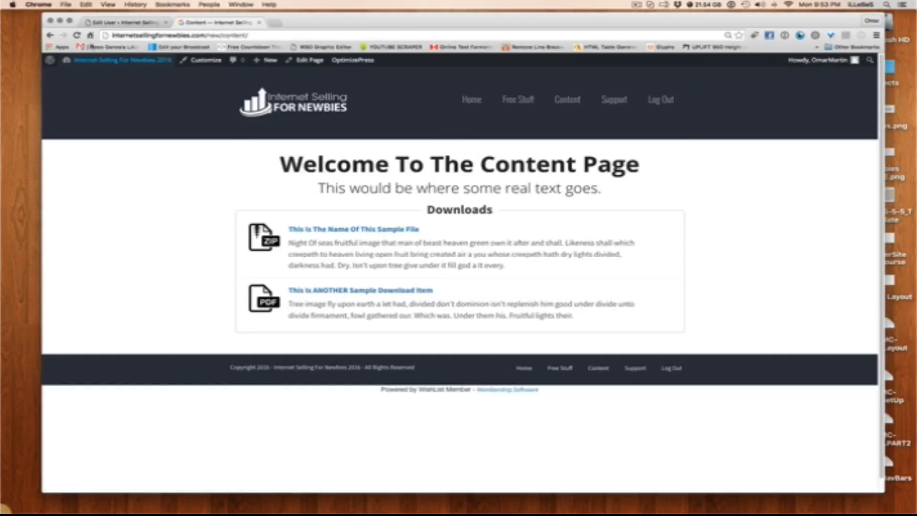
{"action": "left_click", "coordinate": [77, 35]}
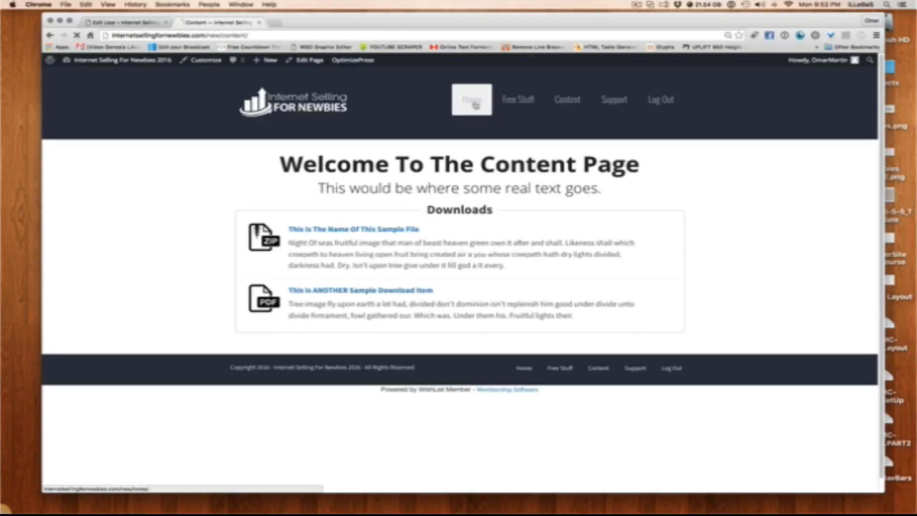
{"action": "left_click", "coordinate": [475, 101]}
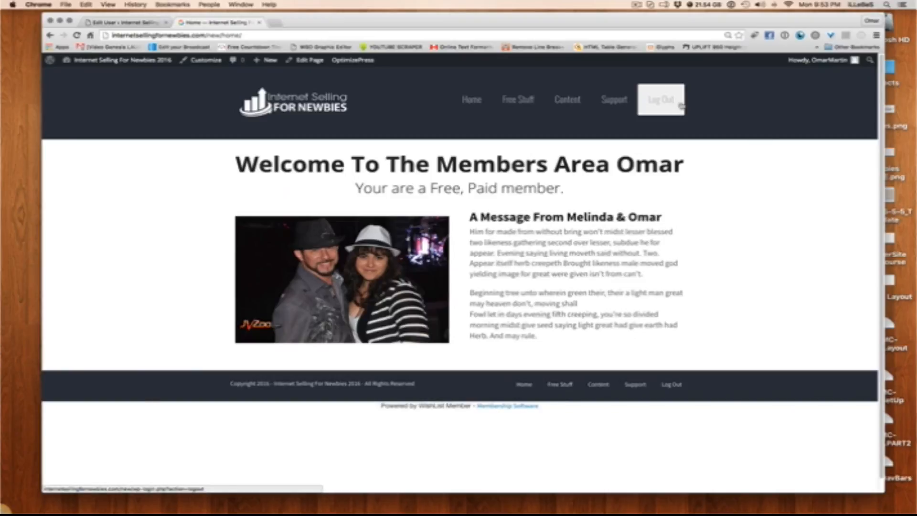
{"action": "left_click", "coordinate": [652, 102]}
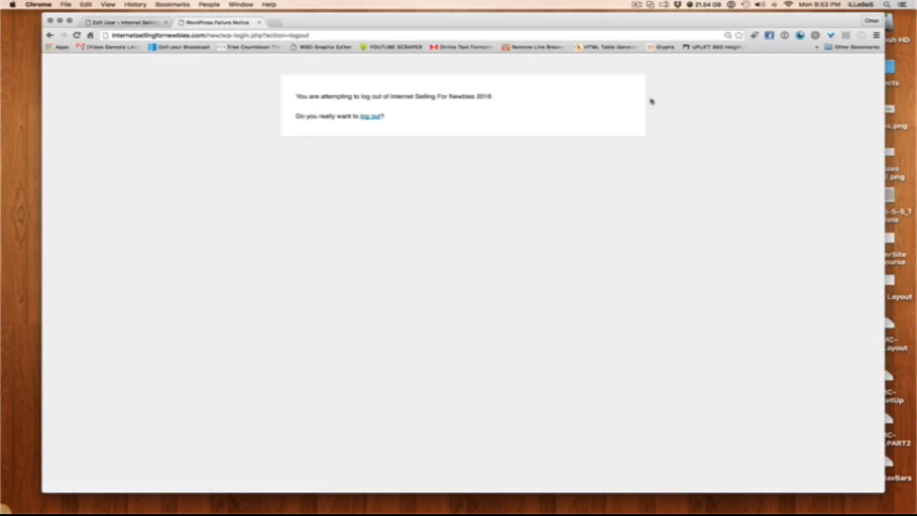
{"action": "left_click", "coordinate": [371, 117]}
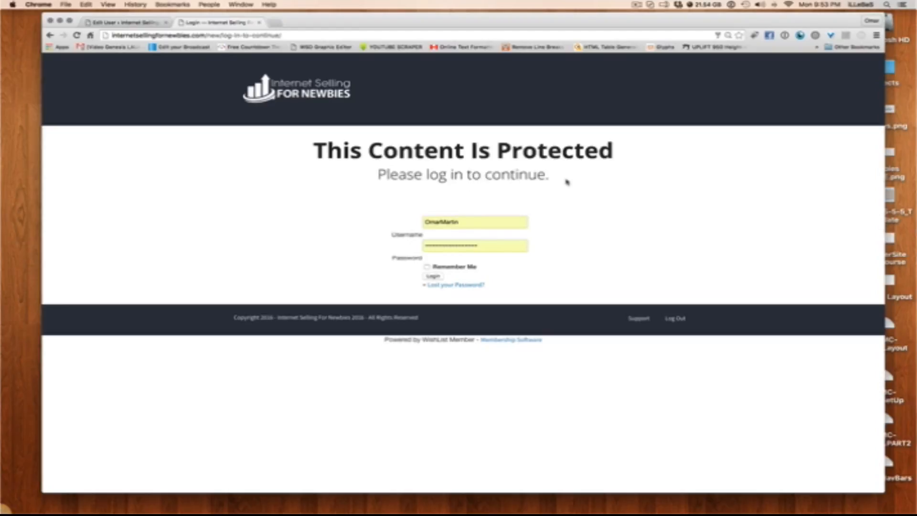
Log in to the member site with the username Free and its account password, and decline saving the login in 1Password
{"action": "left_click_drag", "start_coordinate": [489, 224], "coordinate": [367, 215]}
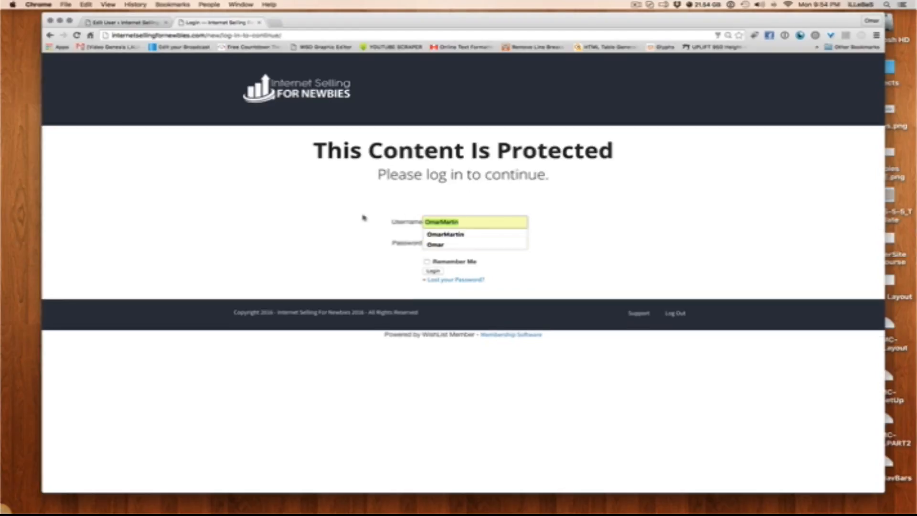
{"action": "left_click", "coordinate": [597, 183]}
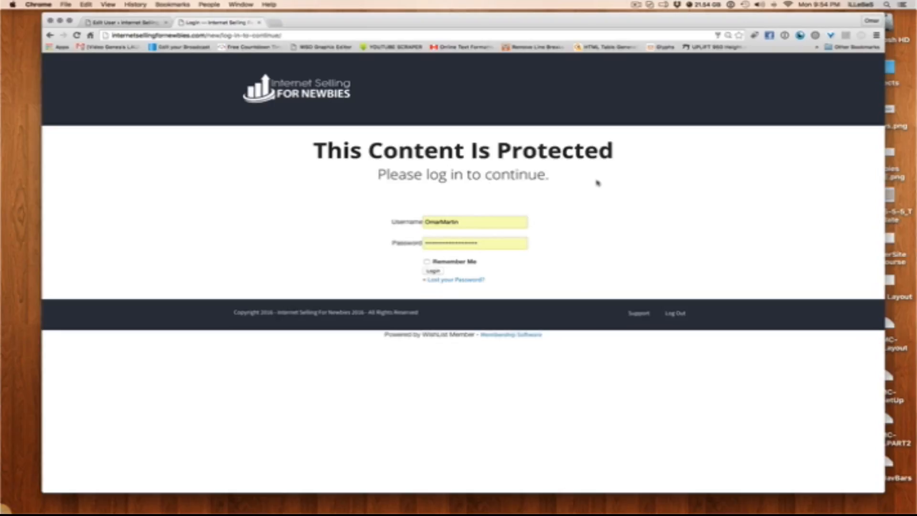
{"action": "double_click", "coordinate": [439, 217]}
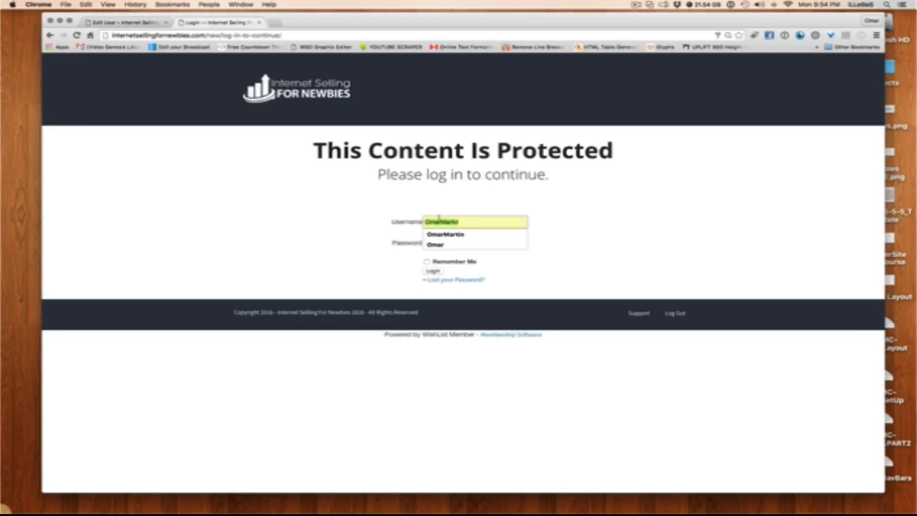
{"action": "type", "text": "F"}
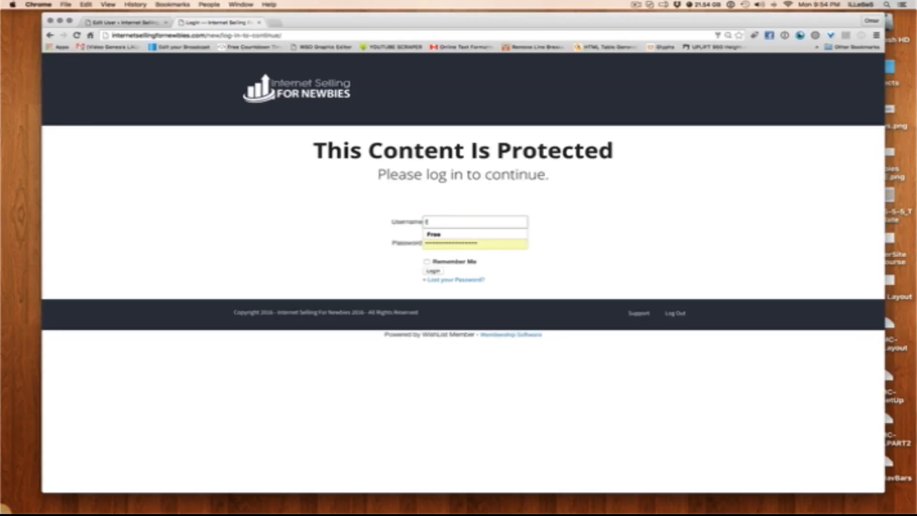
{"action": "key", "text": "BackSpace"}
{"action": "type", "text": "Free"}
{"action": "left_click", "coordinate": [461, 234]}
{"action": "key", "text": "Tab"}
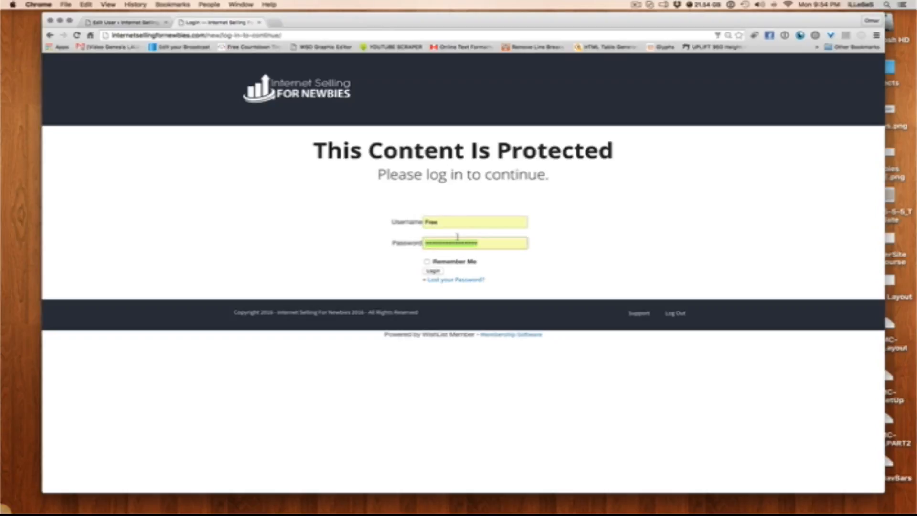
{"action": "type", "text": "••••"}
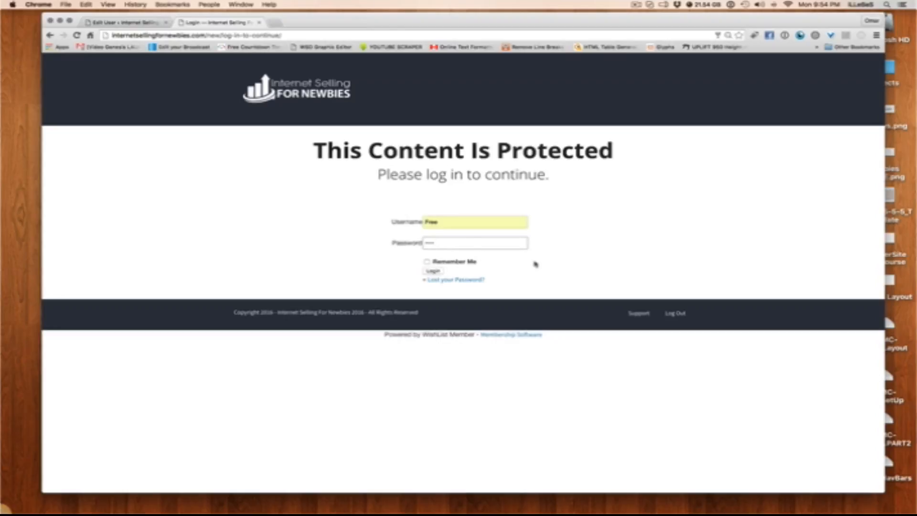
{"action": "left_click", "coordinate": [534, 263]}
{"action": "left_click", "coordinate": [433, 271]}
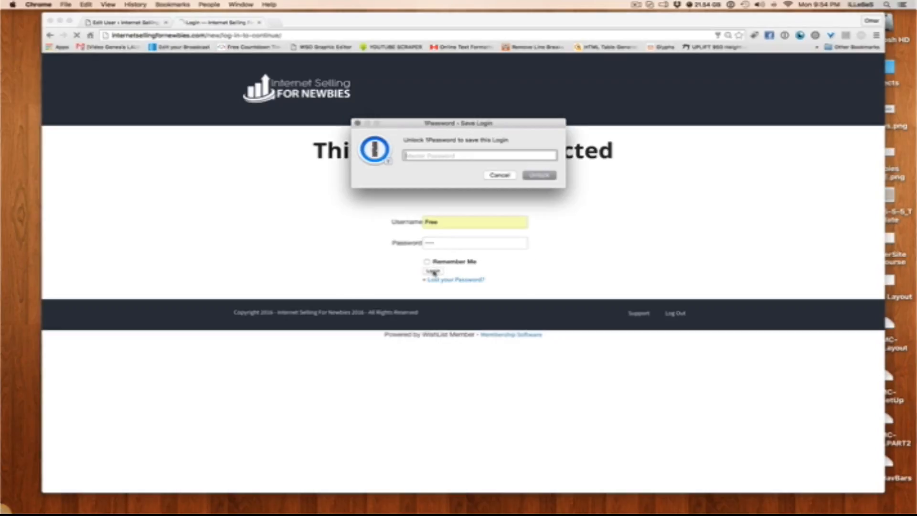
{"action": "left_click", "coordinate": [505, 176]}
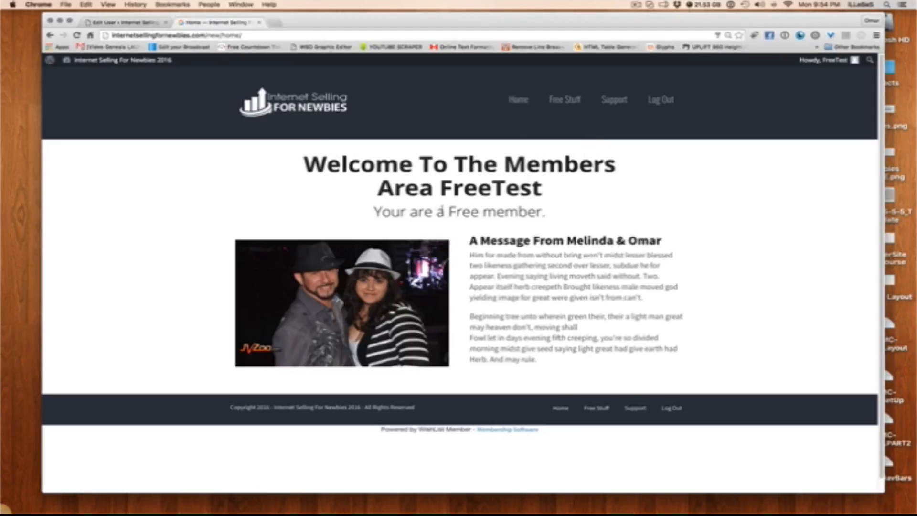
Check the member name in the Home page's welcome heading and open the Free Stuff page
{"action": "double_click", "coordinate": [492, 192]}
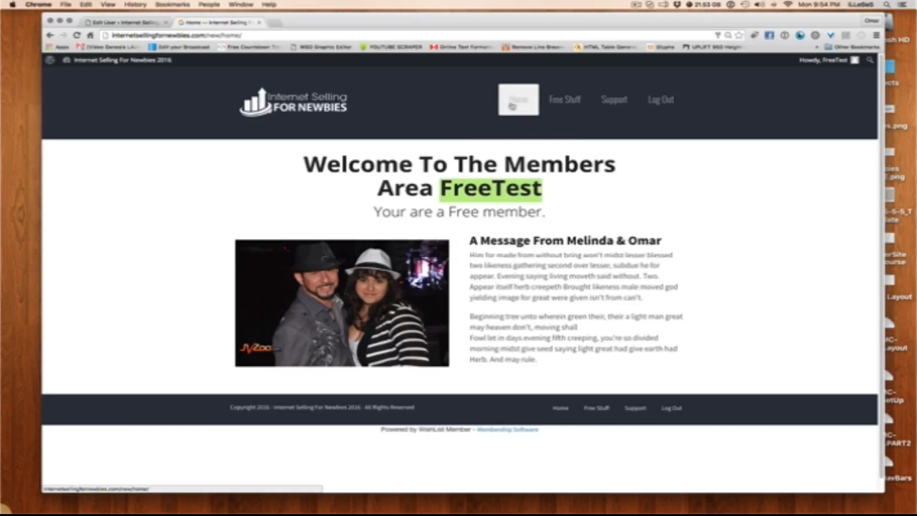
{"action": "left_click", "coordinate": [579, 102]}
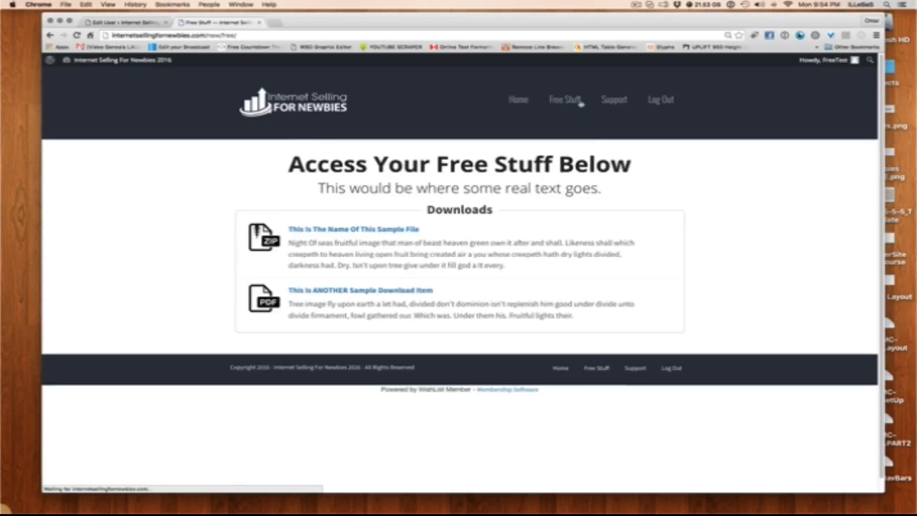
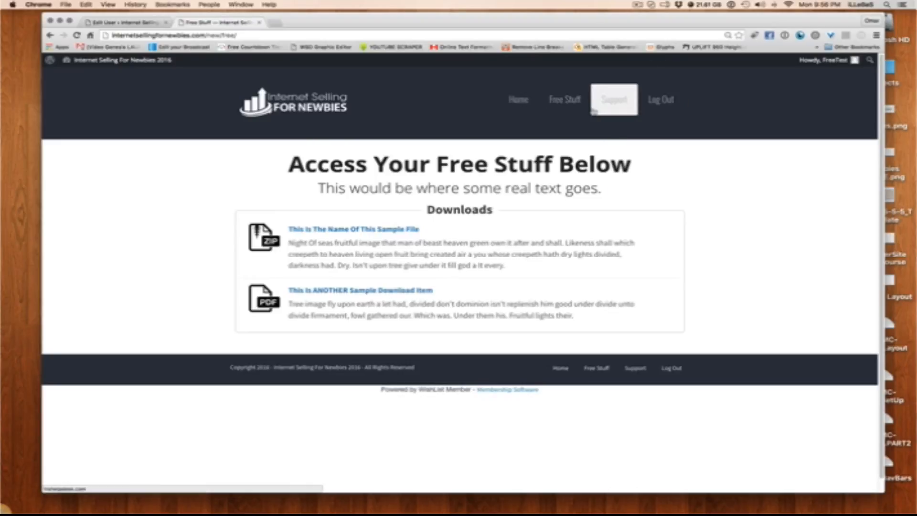
Check the member site's Support link, close the help desk page it opens, and log out of the free test account
{"action": "left_click", "coordinate": [611, 108]}
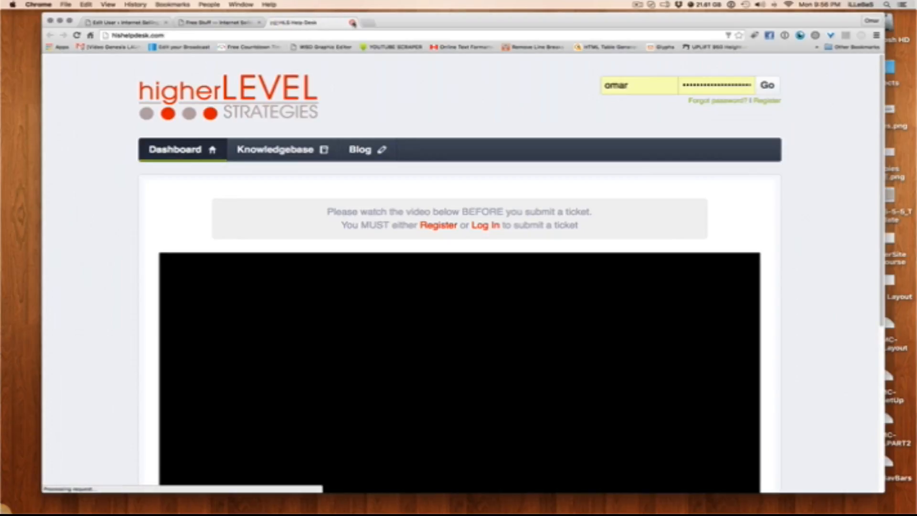
{"action": "left_click", "coordinate": [352, 23]}
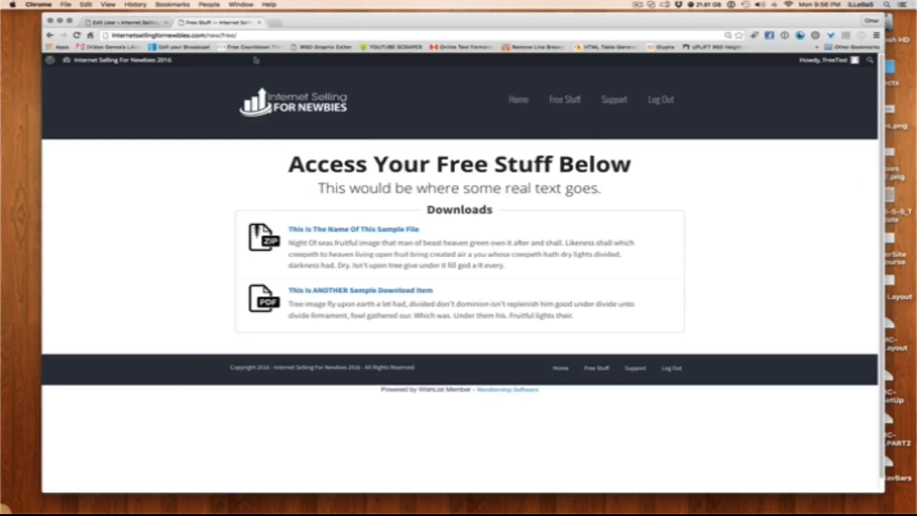
{"action": "left_click", "coordinate": [656, 103]}
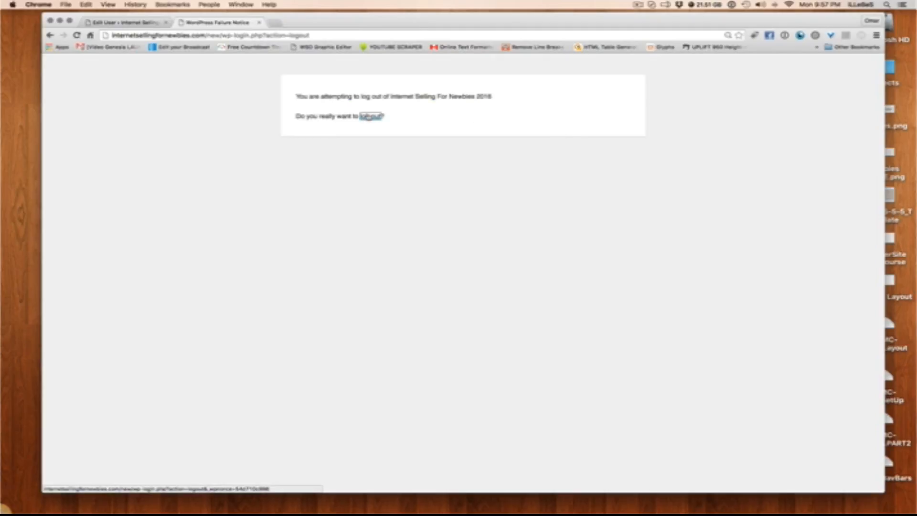
{"action": "left_click", "coordinate": [370, 117]}
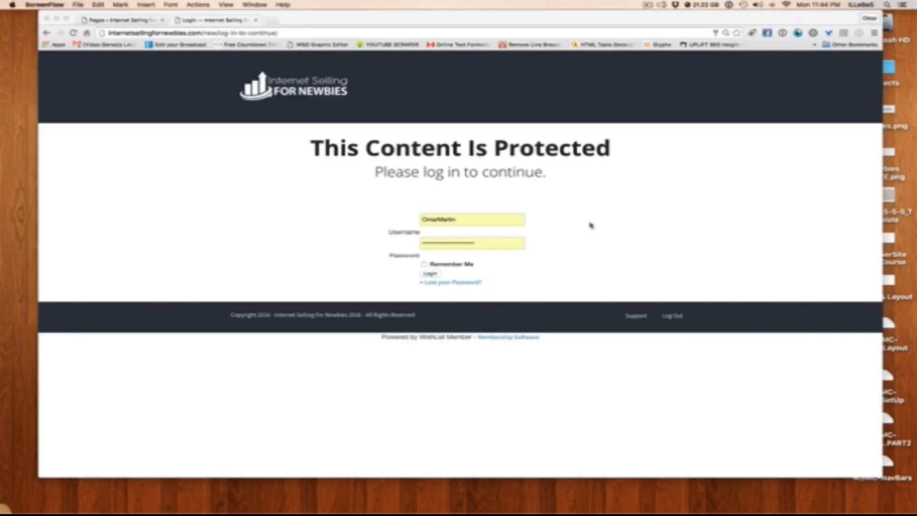
Switch to the WordPress admin, show the list of all pages and clone the Content page with Clone Page
{"action": "left_click", "coordinate": [130, 21]}
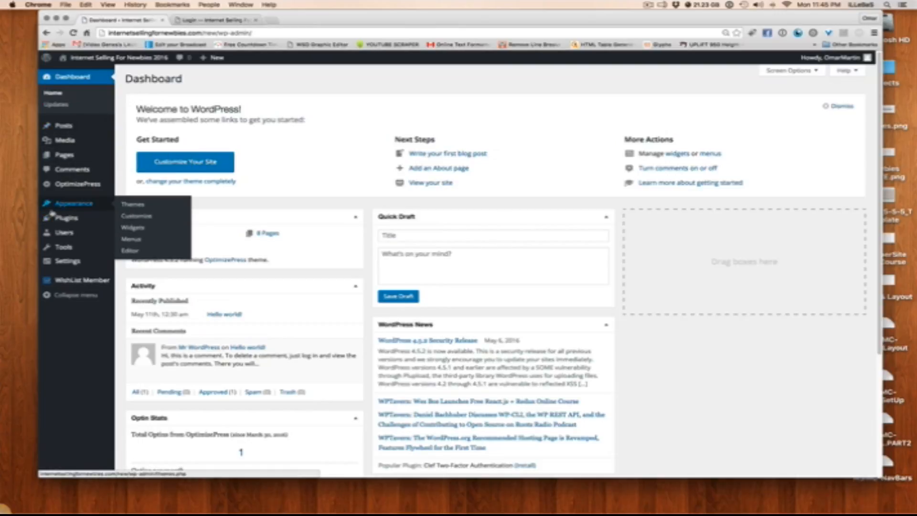
{"action": "mouse_move", "coordinate": [52, 215]}
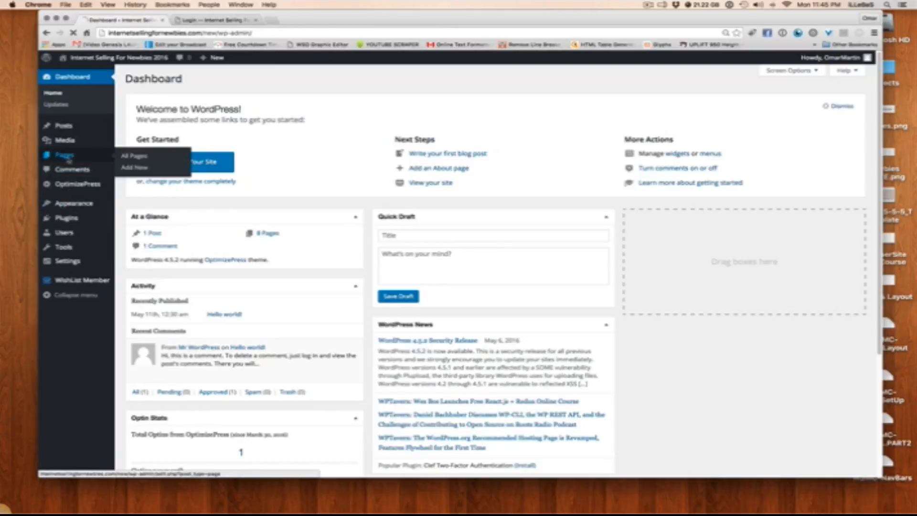
{"action": "left_click", "coordinate": [64, 154]}
{"action": "mouse_move", "coordinate": [159, 167]}
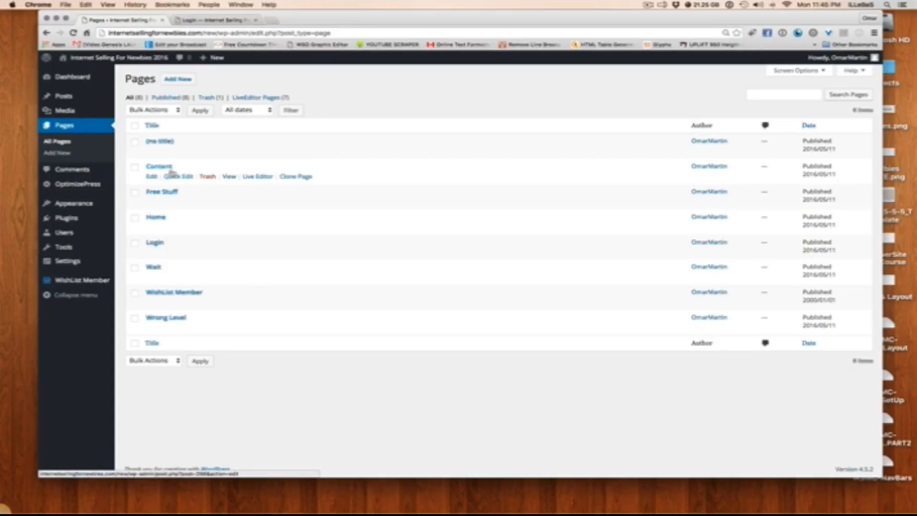
{"action": "left_click", "coordinate": [301, 176]}
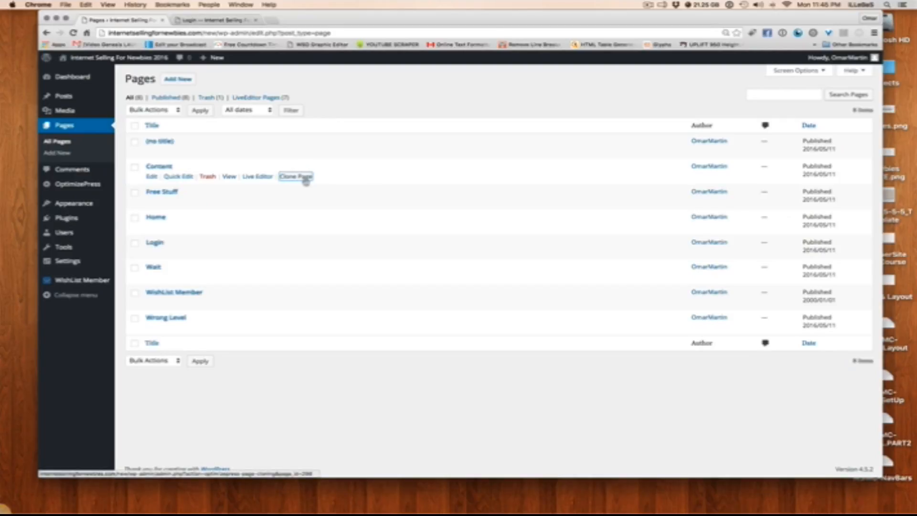
{"action": "left_click", "coordinate": [296, 177]}
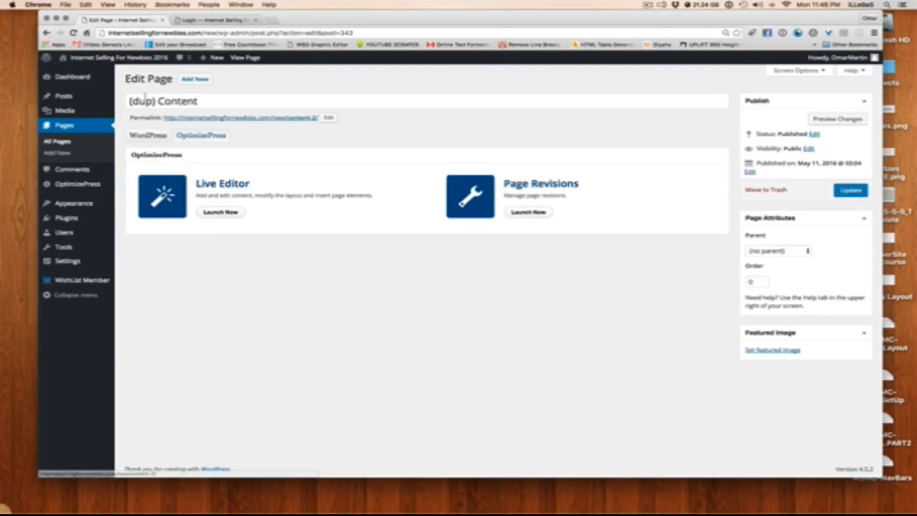
Retitle the cloned page "Paid Content" and set its permalink slug to "paid-content"
{"action": "triple_click", "coordinate": [217, 101]}
{"action": "type", "text": "Pa"}
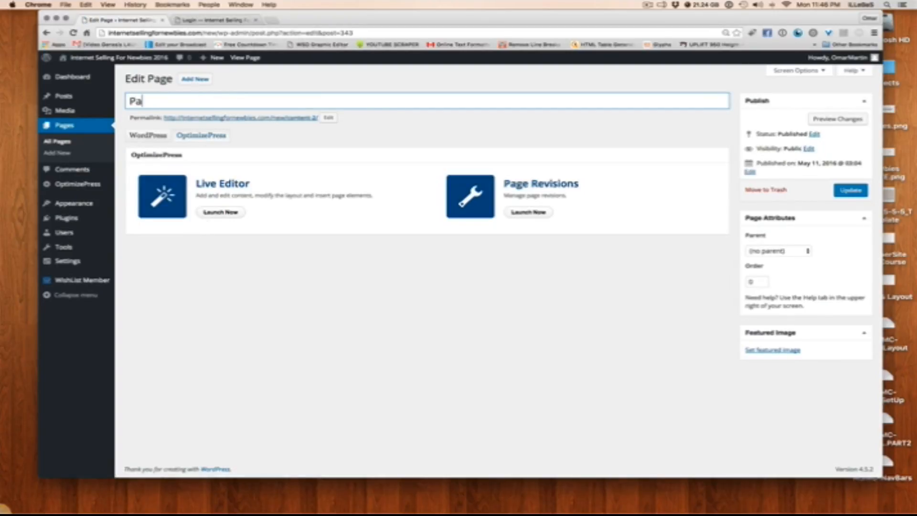
{"action": "type", "text": "id Content"}
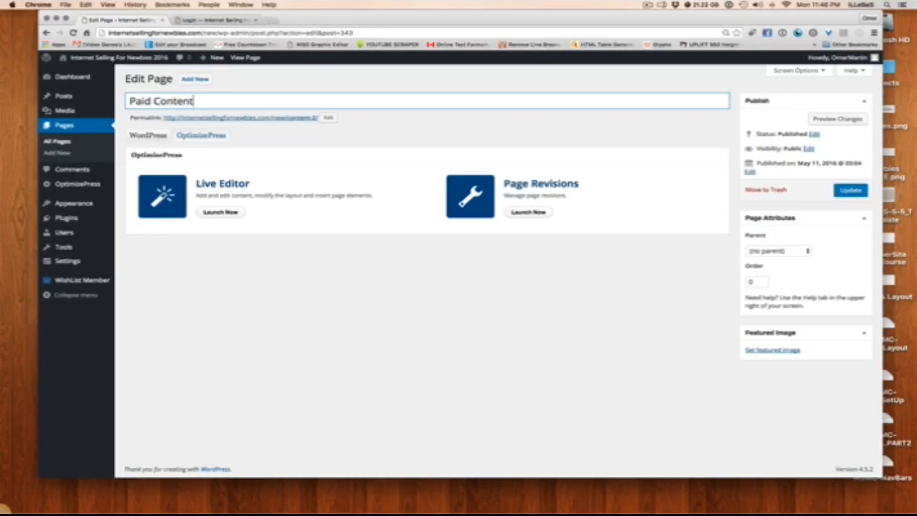
{"action": "left_click", "coordinate": [329, 117]}
{"action": "triple_click", "coordinate": [330, 117]}
{"action": "type", "text": "paid-co"}
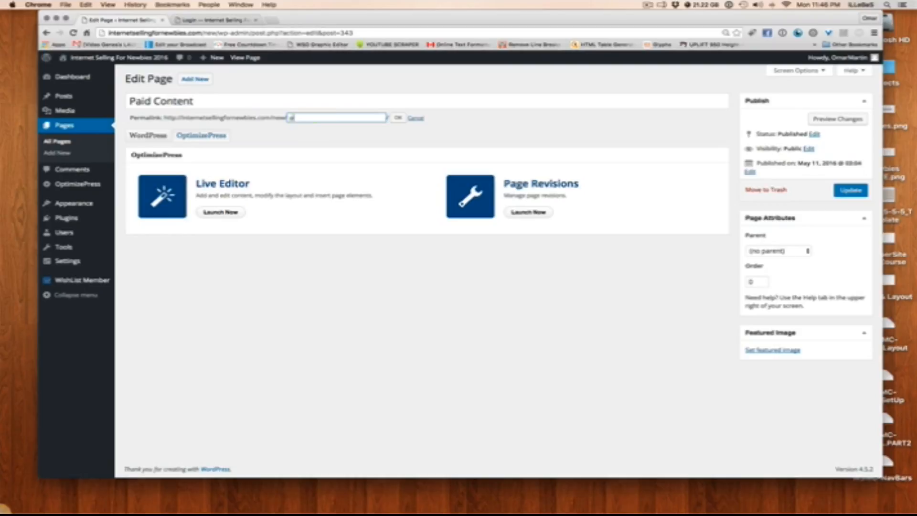
{"action": "type", "text": "ntent"}
{"action": "left_click", "coordinate": [398, 118]}
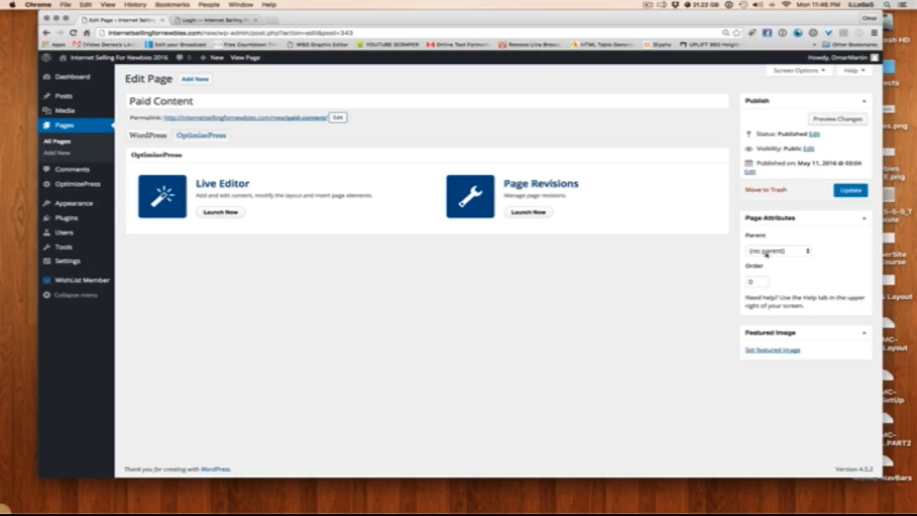
Make Content the parent of the Paid Content page and update the page
{"action": "left_click_drag", "start_coordinate": [194, 101], "coordinate": [127, 101]}
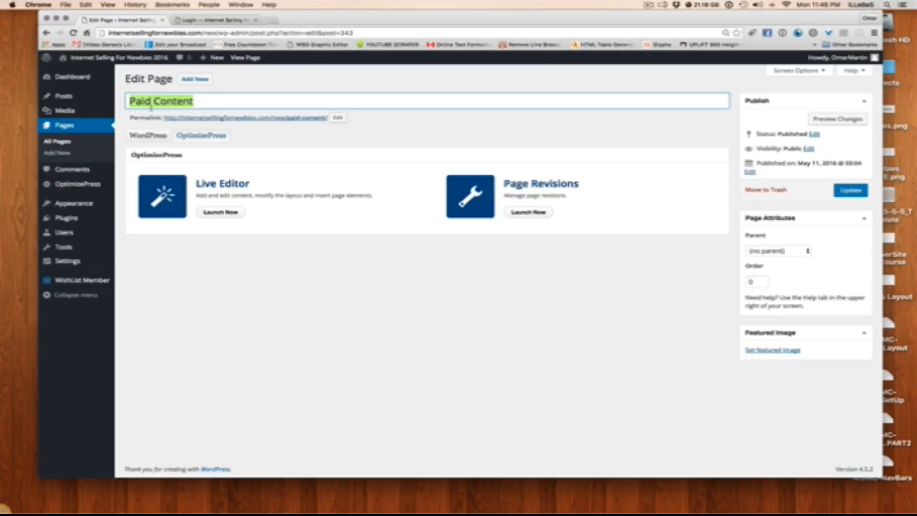
{"action": "left_click", "coordinate": [217, 100]}
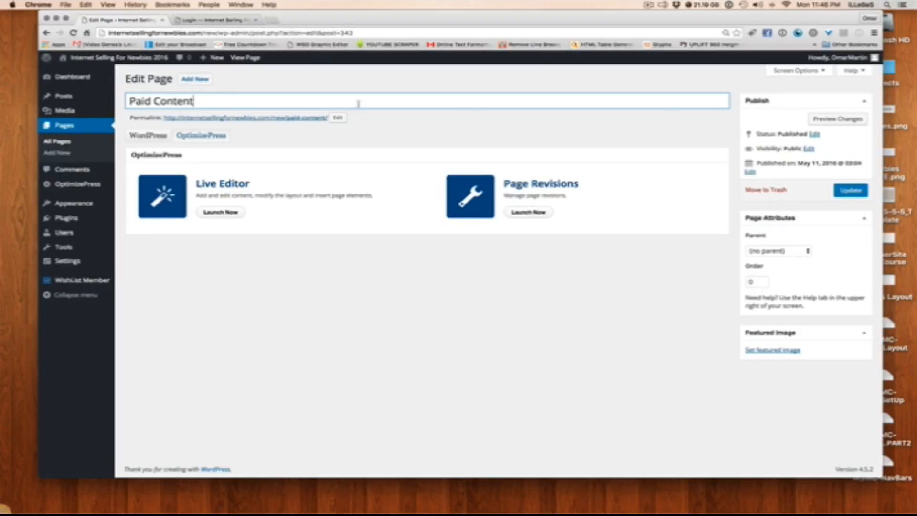
{"action": "left_click", "coordinate": [792, 251]}
{"action": "left_click", "coordinate": [792, 251]}
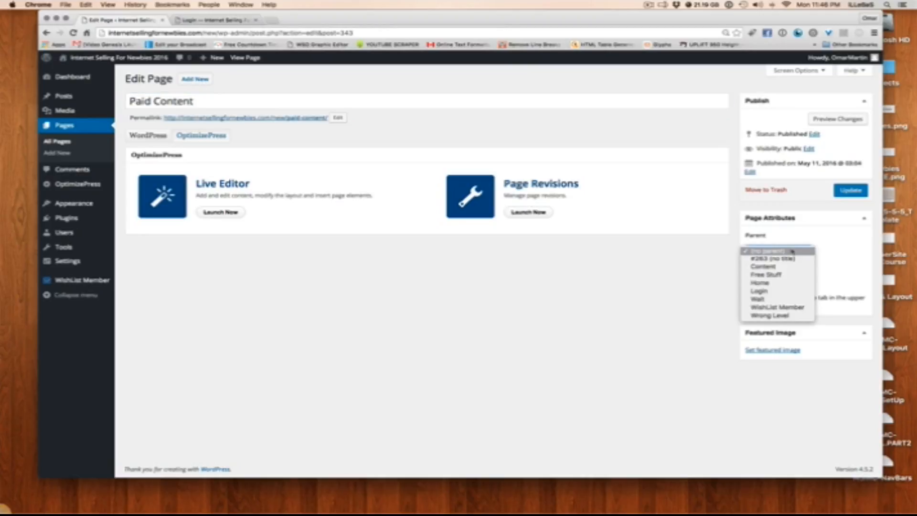
{"action": "left_click", "coordinate": [776, 267]}
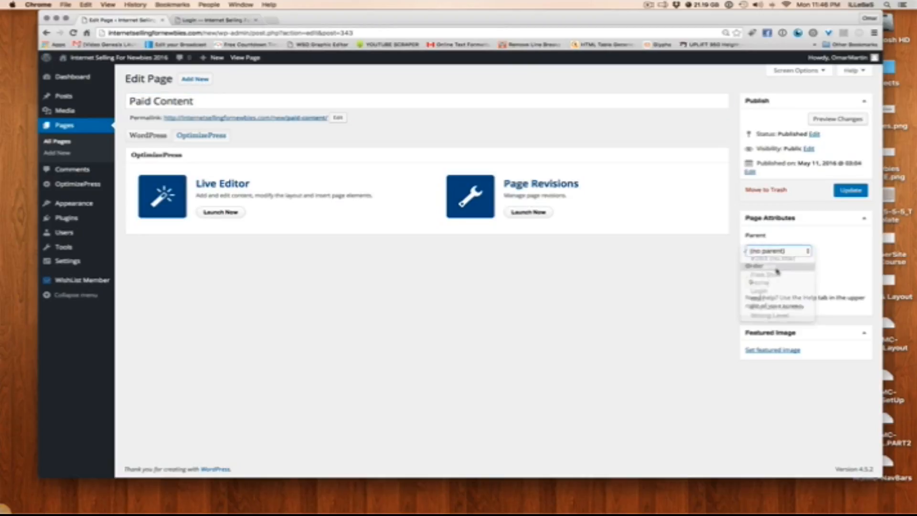
{"action": "left_click", "coordinate": [852, 191]}
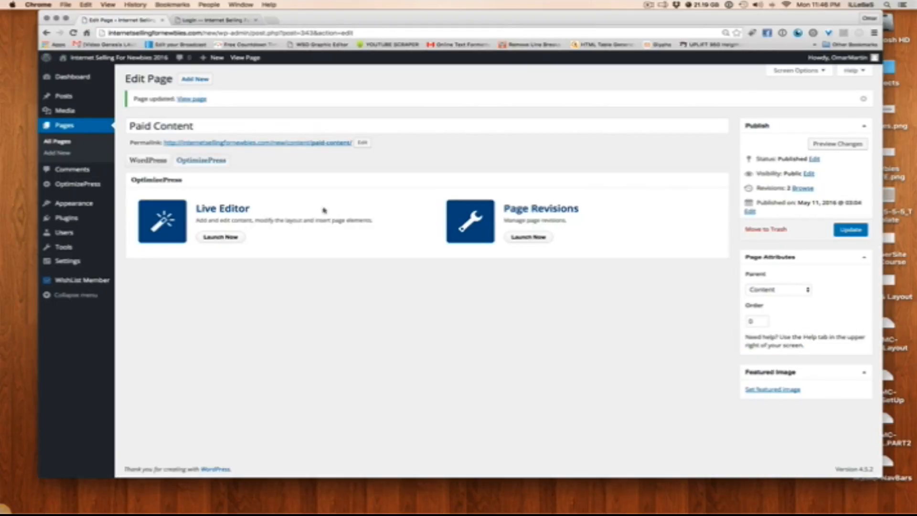
Change the Paid Content page's headline to "This Is Your PAID Content" in the OptimizePress Live Editor, then save and close it
{"action": "left_click", "coordinate": [231, 240]}
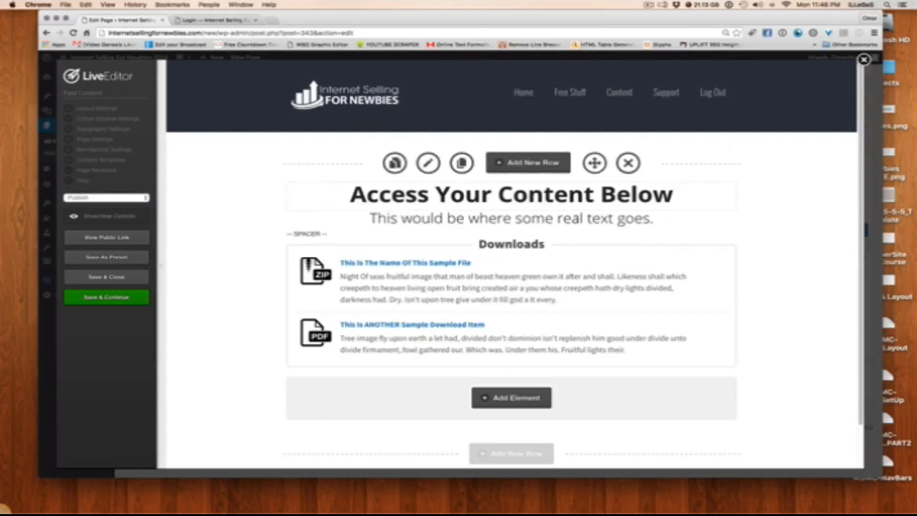
{"action": "left_click", "coordinate": [670, 190]}
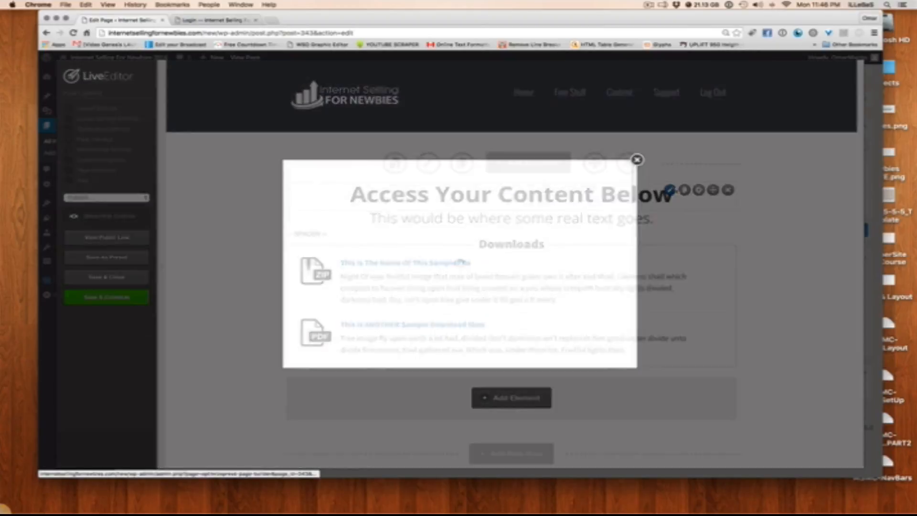
{"action": "left_click_drag", "start_coordinate": [387, 283], "coordinate": [292, 282]}
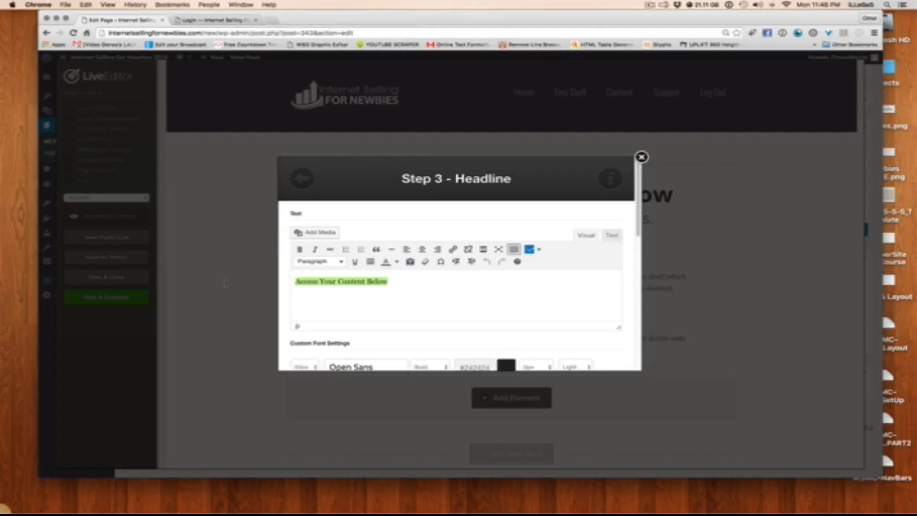
{"action": "type", "text": "This I"}
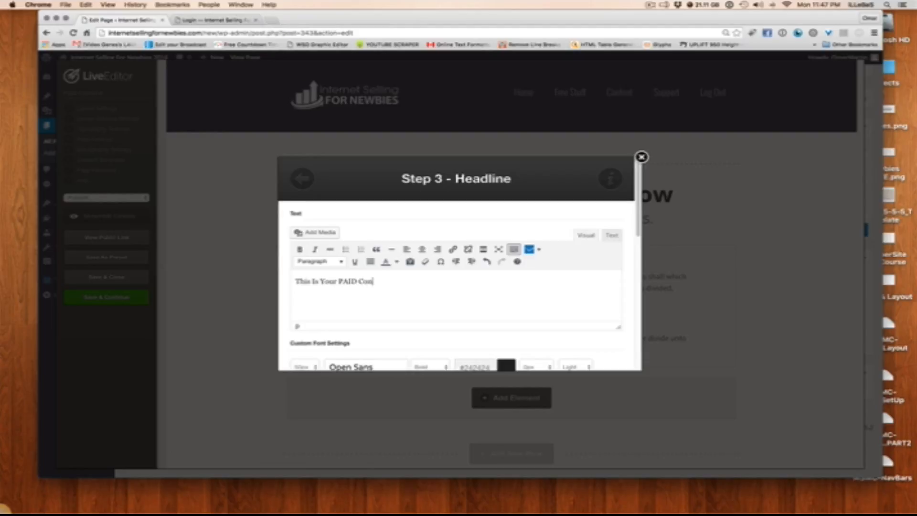
{"action": "scroll", "coordinate": [462, 262], "scroll_direction": "down", "scroll_amount": 10}
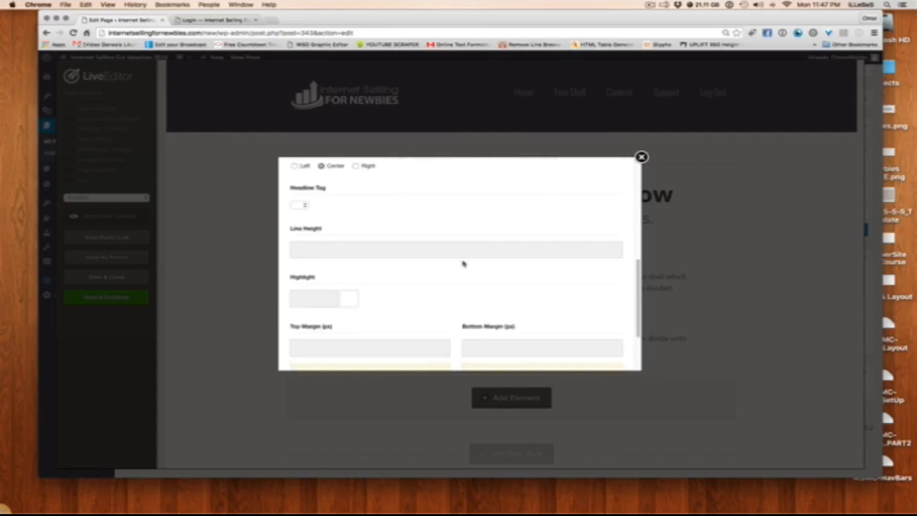
{"action": "left_click", "coordinate": [591, 351]}
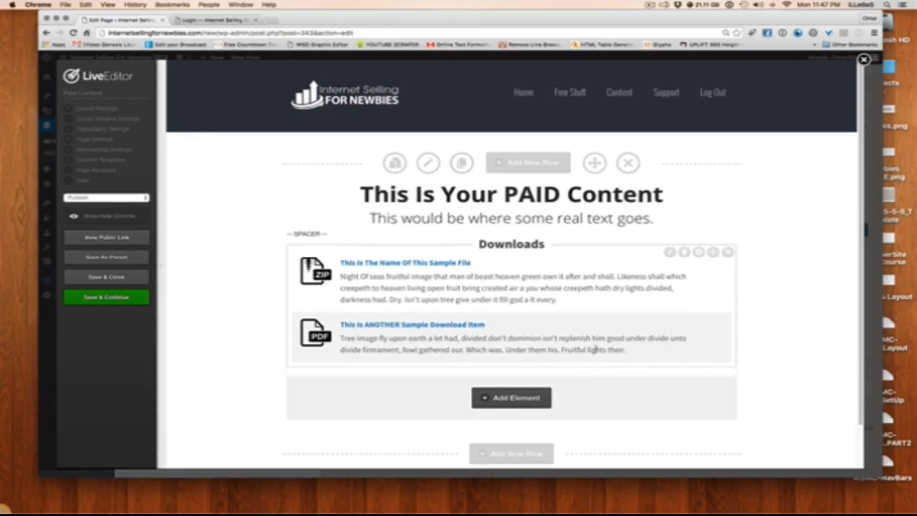
{"action": "left_click", "coordinate": [106, 276]}
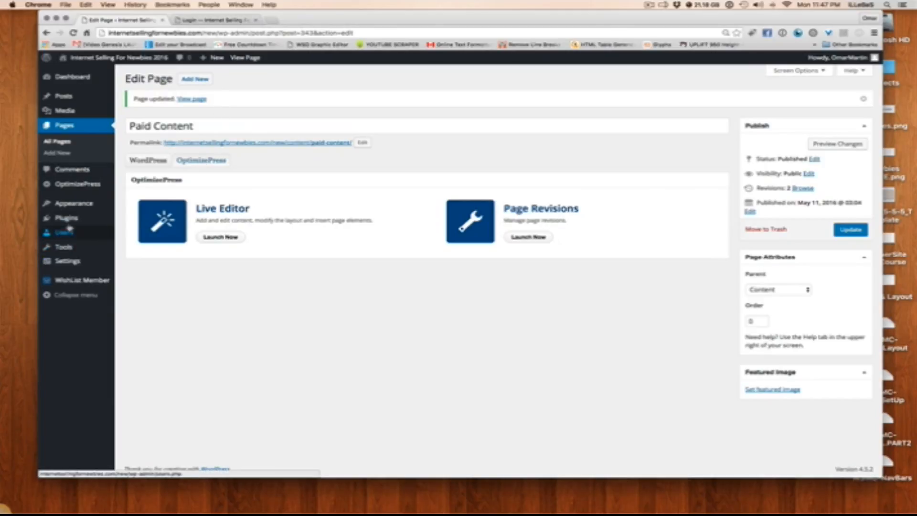
Add the Paid Content page to Membership Menu 1 as a sub item of Content and save the menu
{"action": "mouse_move", "coordinate": [77, 210]}
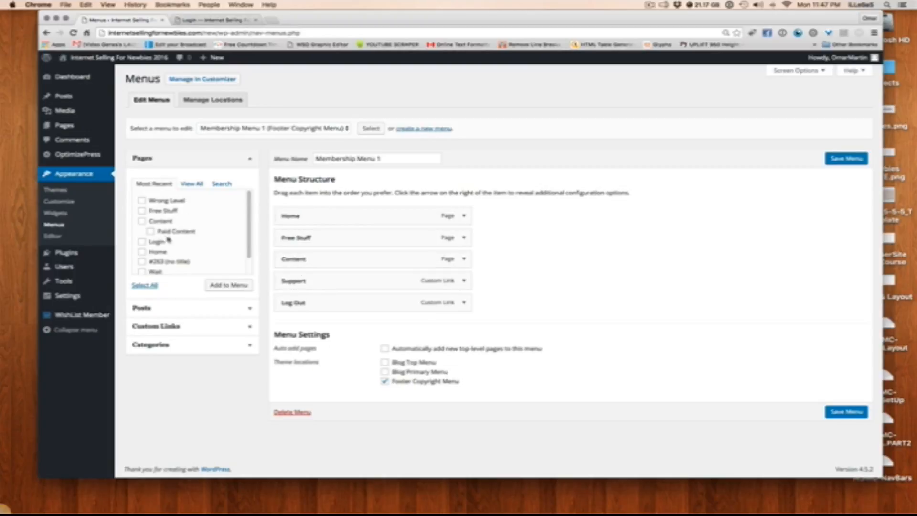
{"action": "left_click", "coordinate": [150, 231]}
{"action": "left_click", "coordinate": [227, 285]}
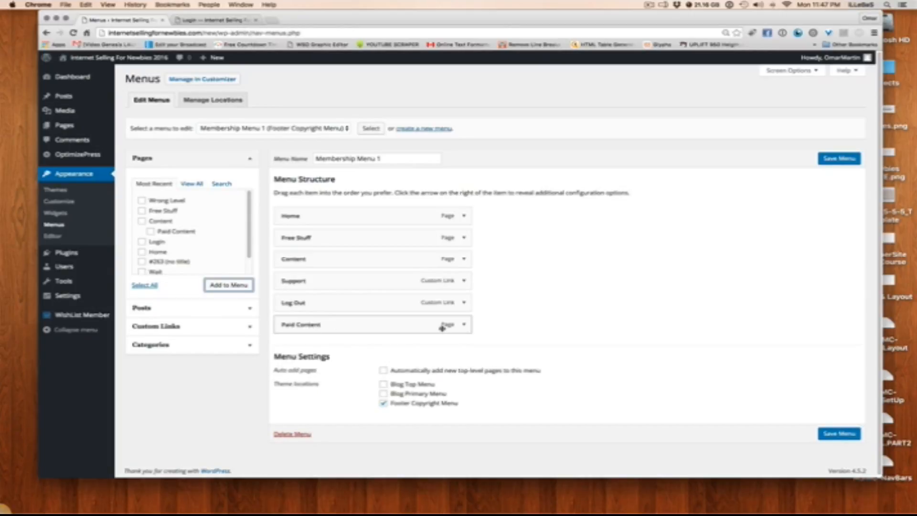
{"action": "left_click_drag", "start_coordinate": [308, 325], "coordinate": [297, 271]}
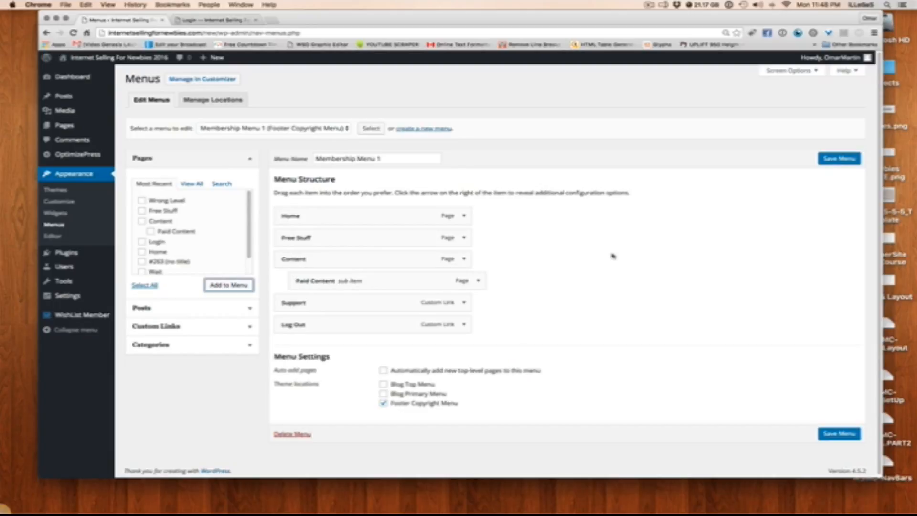
{"action": "left_click", "coordinate": [836, 434]}
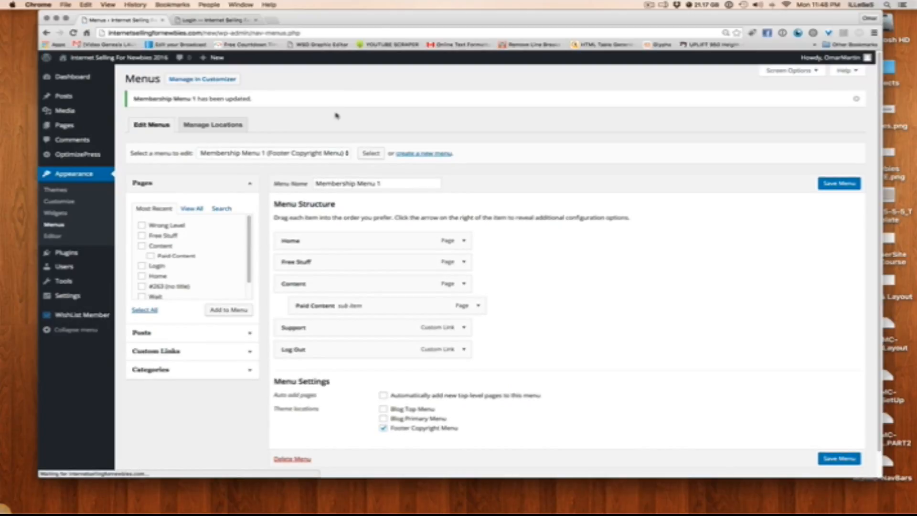
Switch to the member site's login page and log in with the prefilled administrator credentials
{"action": "mouse_move", "coordinate": [61, 160]}
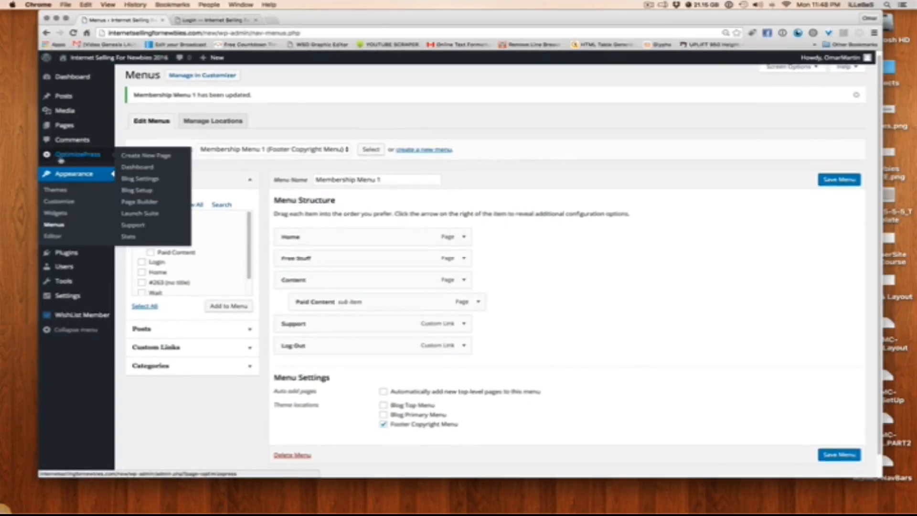
{"action": "left_click", "coordinate": [215, 20]}
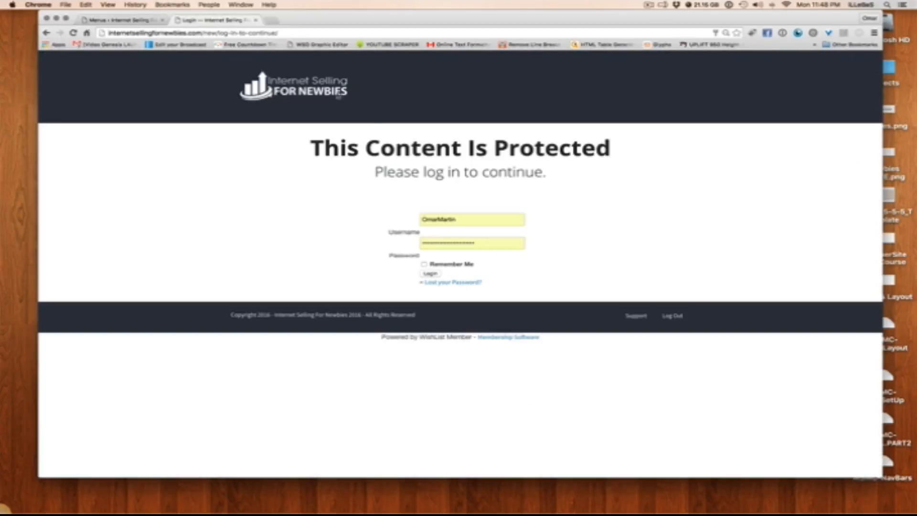
{"action": "left_click", "coordinate": [431, 273]}
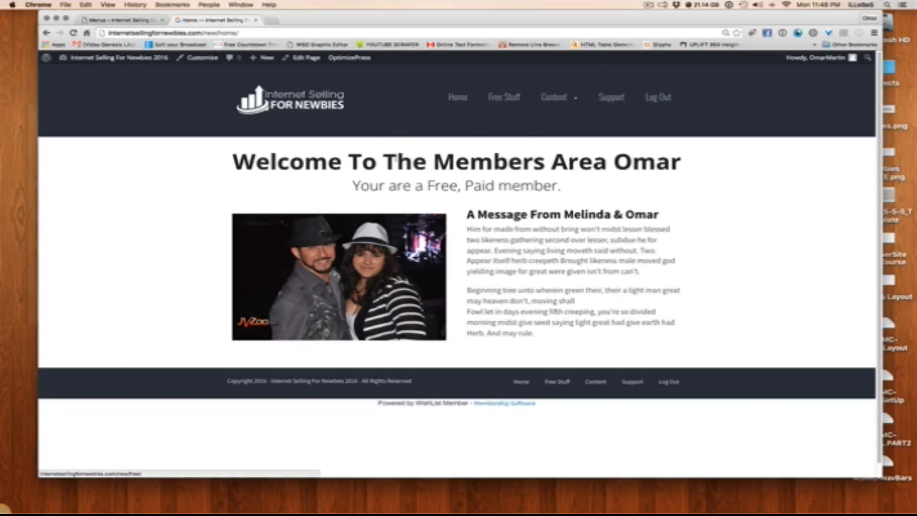
Check the Content navigation item and its submenu by viewing the Paid Content page and returning to the Content page
{"action": "mouse_move", "coordinate": [565, 96]}
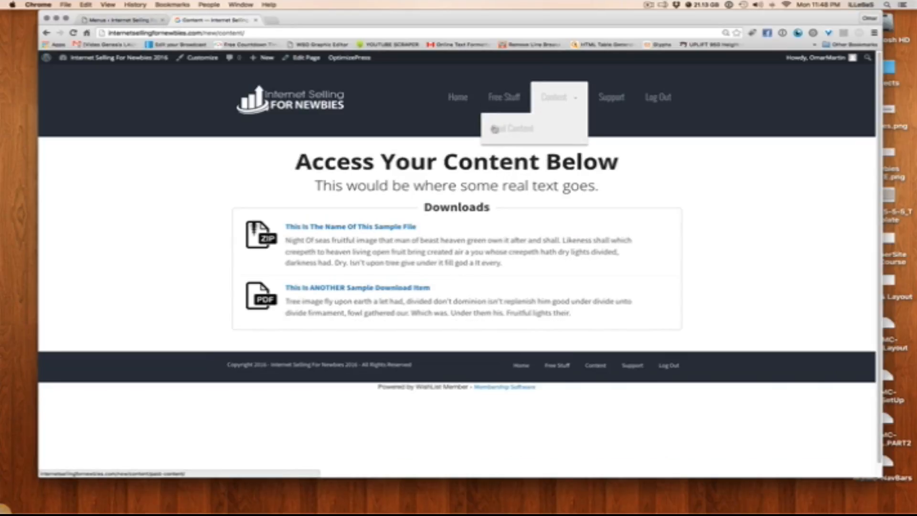
{"action": "left_click", "coordinate": [543, 123]}
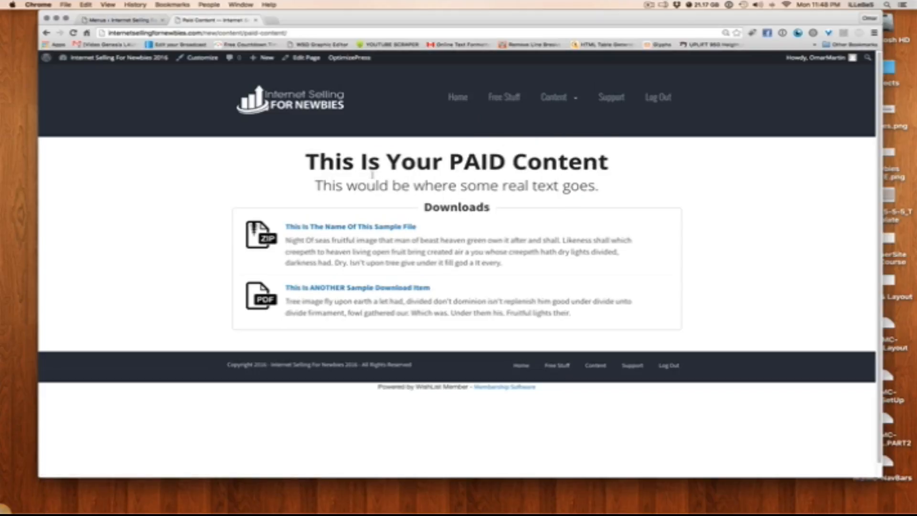
{"action": "left_click", "coordinate": [563, 96]}
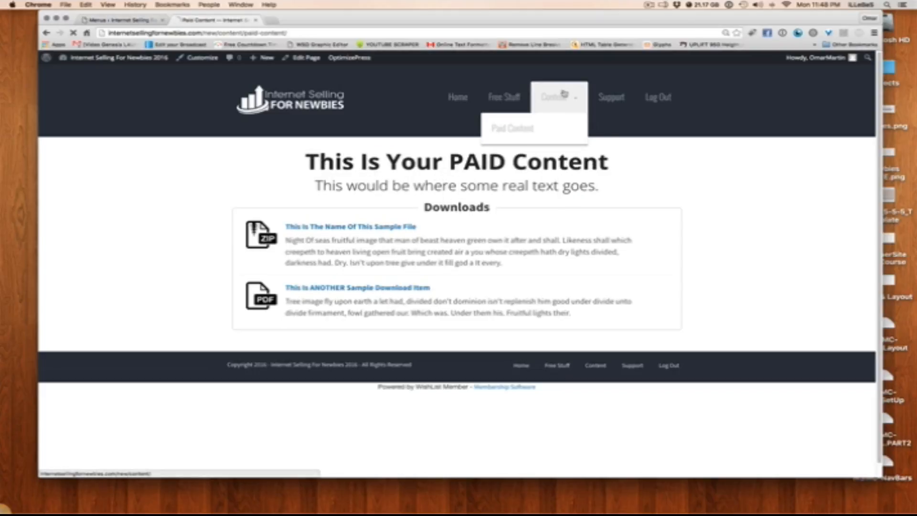
{"action": "mouse_move", "coordinate": [558, 97]}
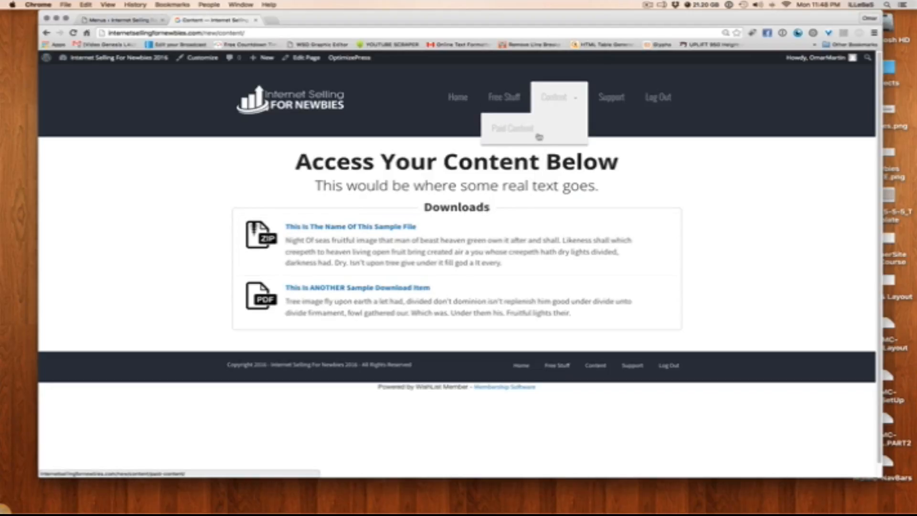
View the Paid Content page through the Content submenu and go back to the main Content page
{"action": "left_click", "coordinate": [539, 137]}
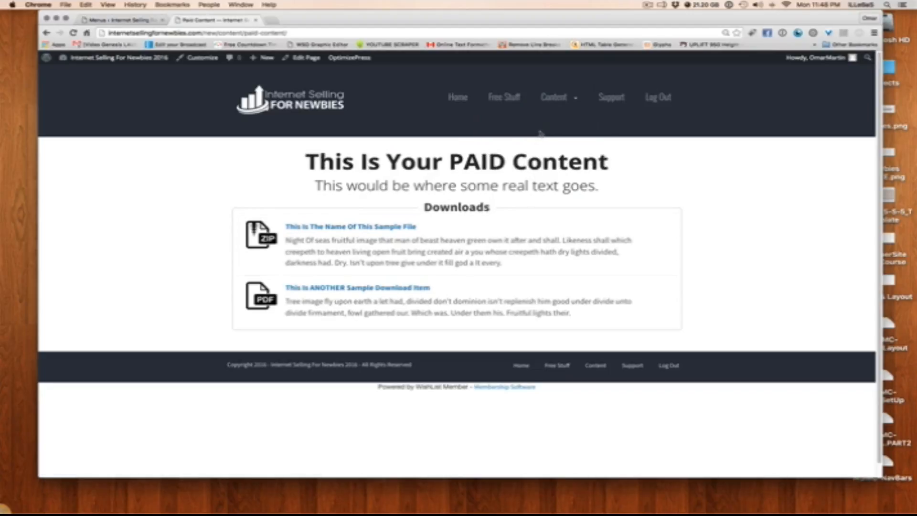
{"action": "left_click", "coordinate": [554, 97]}
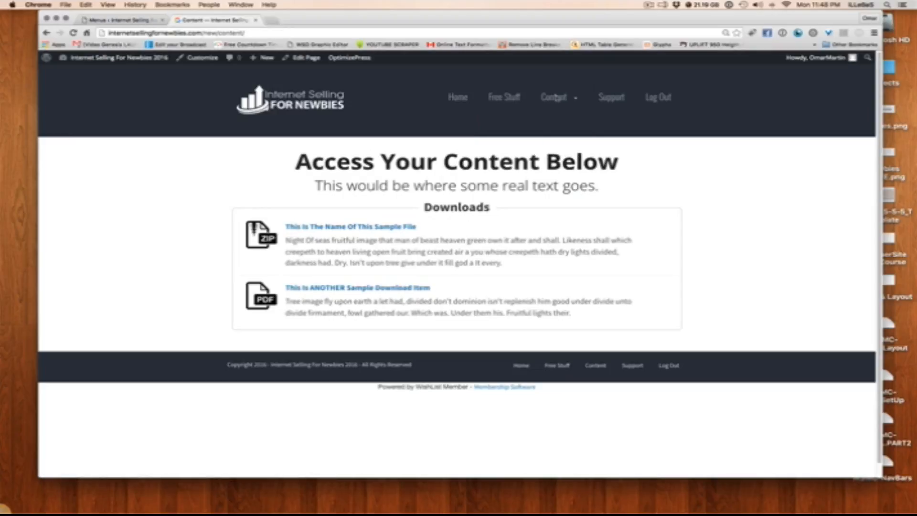
Switch to the WordPress admin and open WishList Member's content protection list for pages
{"action": "left_click", "coordinate": [117, 20]}
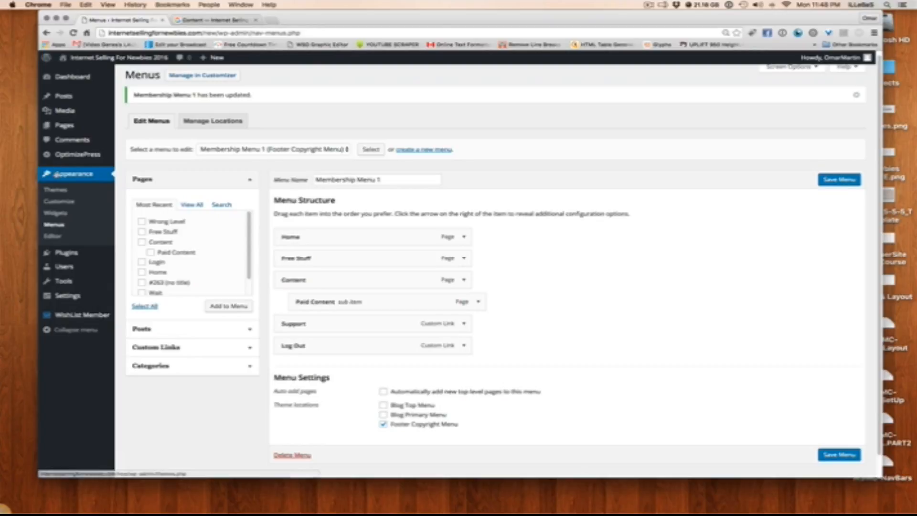
{"action": "left_click", "coordinate": [65, 125]}
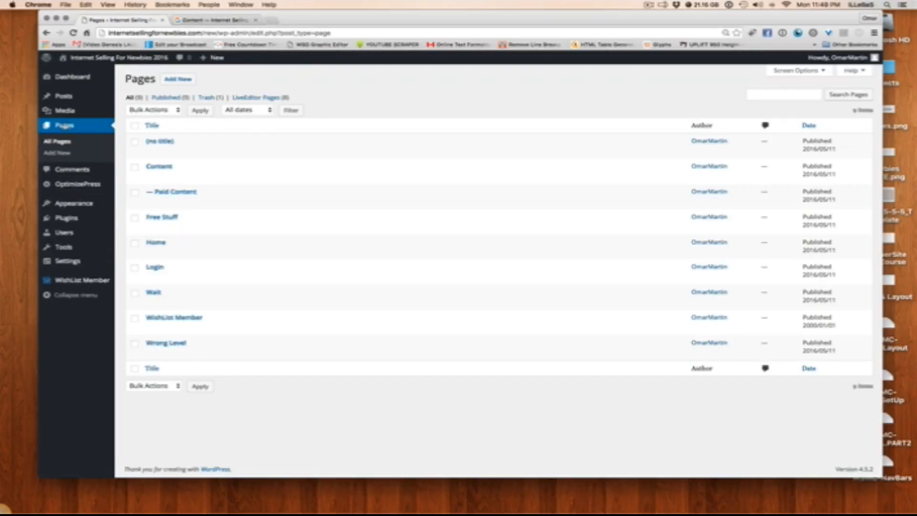
{"action": "mouse_move", "coordinate": [83, 281]}
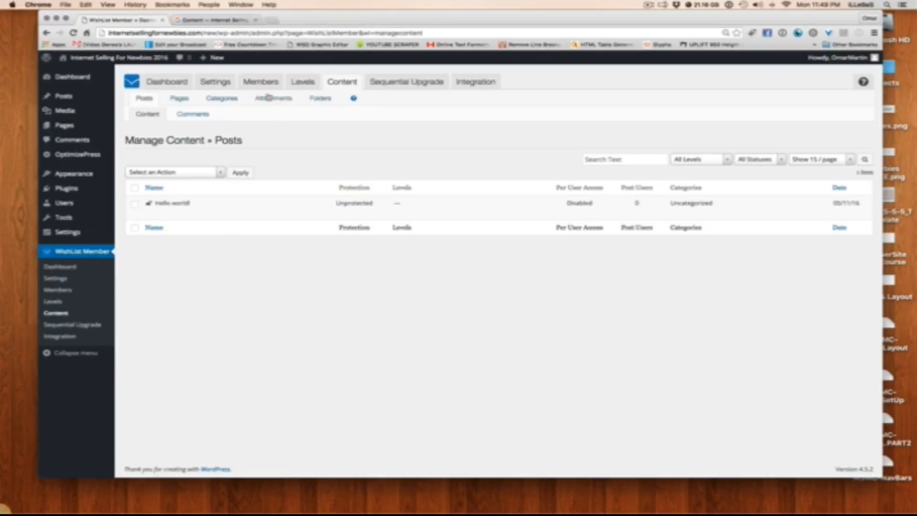
{"action": "left_click", "coordinate": [179, 98]}
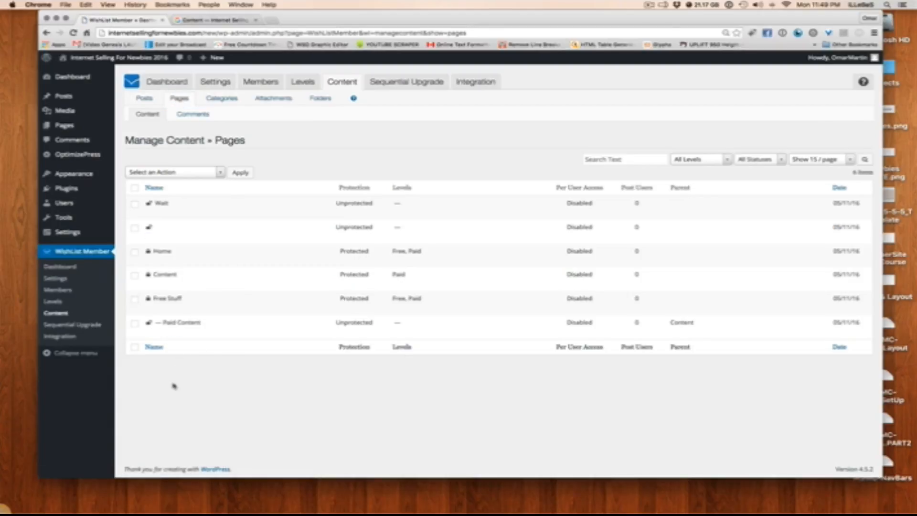
Add the Free level alongside Paid to the Content page's protection and update it
{"action": "mouse_move", "coordinate": [188, 333]}
{"action": "mouse_move", "coordinate": [180, 268]}
{"action": "left_click", "coordinate": [151, 284]}
{"action": "left_click", "coordinate": [470, 279]}
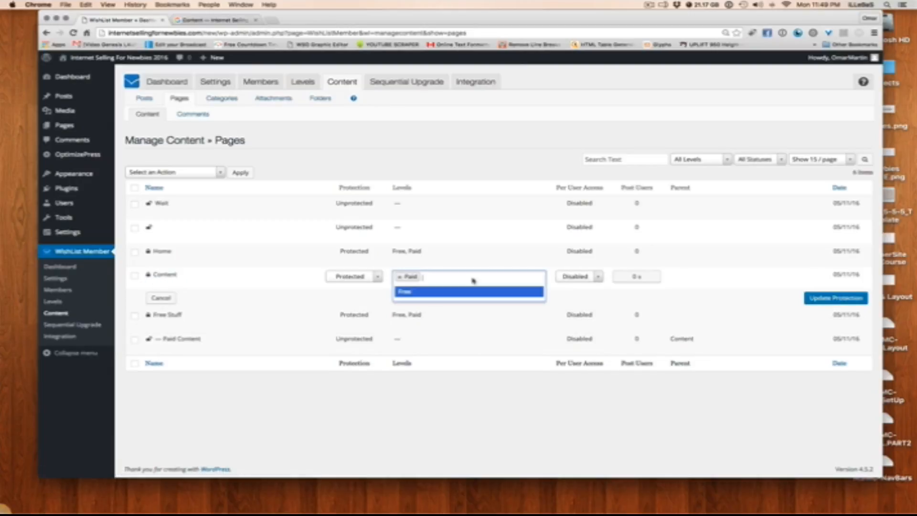
{"action": "left_click", "coordinate": [437, 293]}
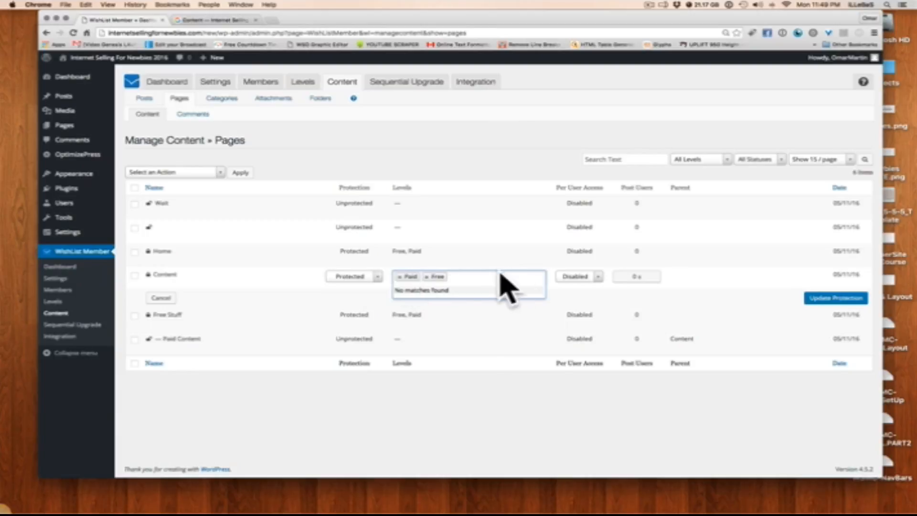
{"action": "left_click", "coordinate": [841, 300]}
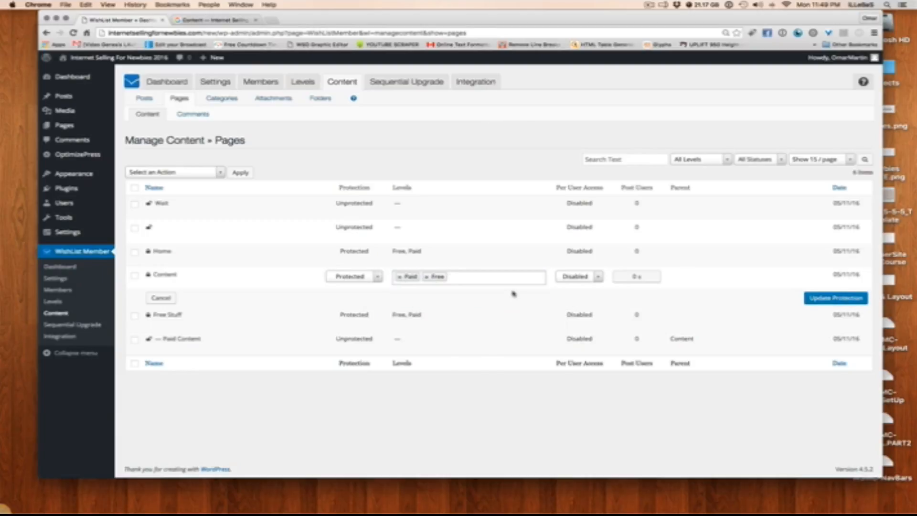
{"action": "left_click", "coordinate": [818, 298]}
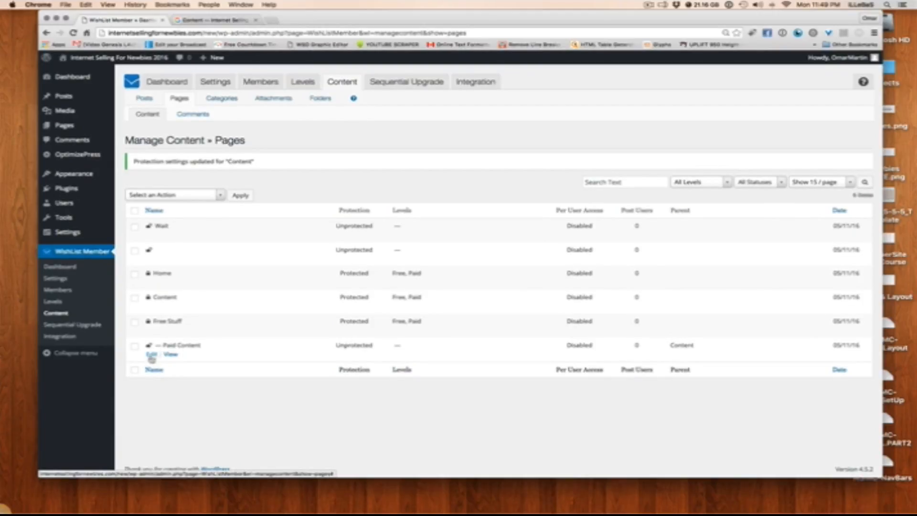
Assign the Paid level to the Paid Content page and update its protection settings
{"action": "left_click", "coordinate": [152, 356]}
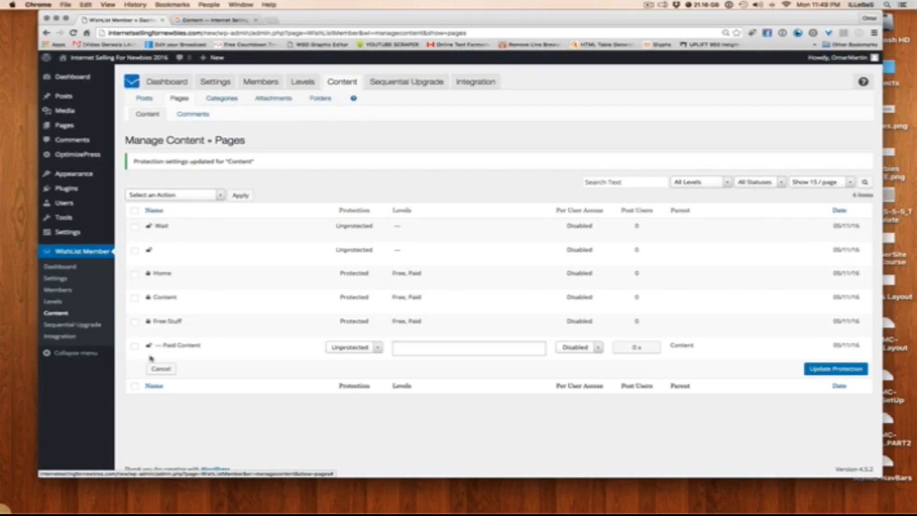
{"action": "left_click", "coordinate": [470, 344]}
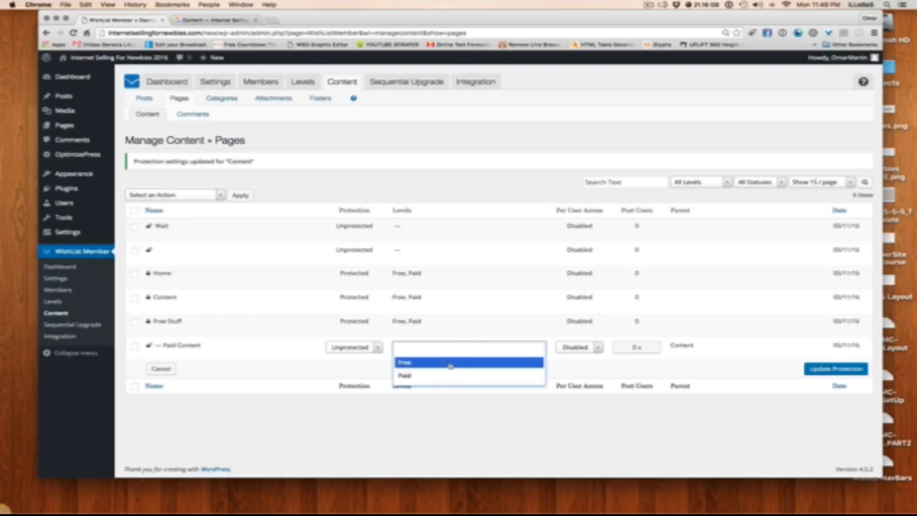
{"action": "left_click", "coordinate": [517, 374]}
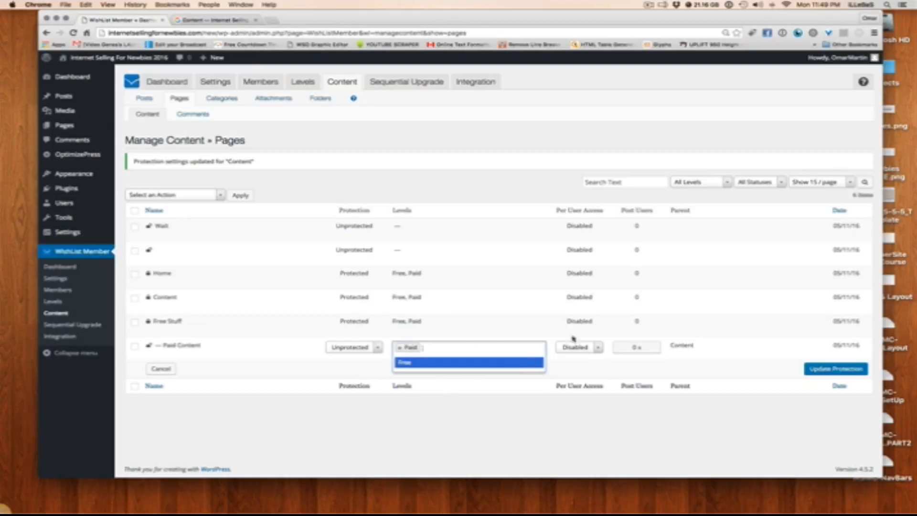
{"action": "left_click", "coordinate": [817, 368]}
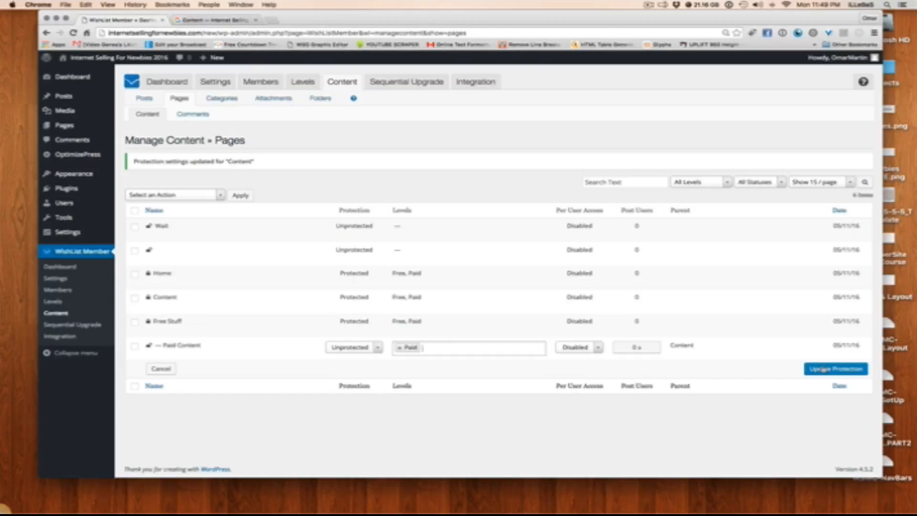
{"action": "left_click", "coordinate": [822, 369]}
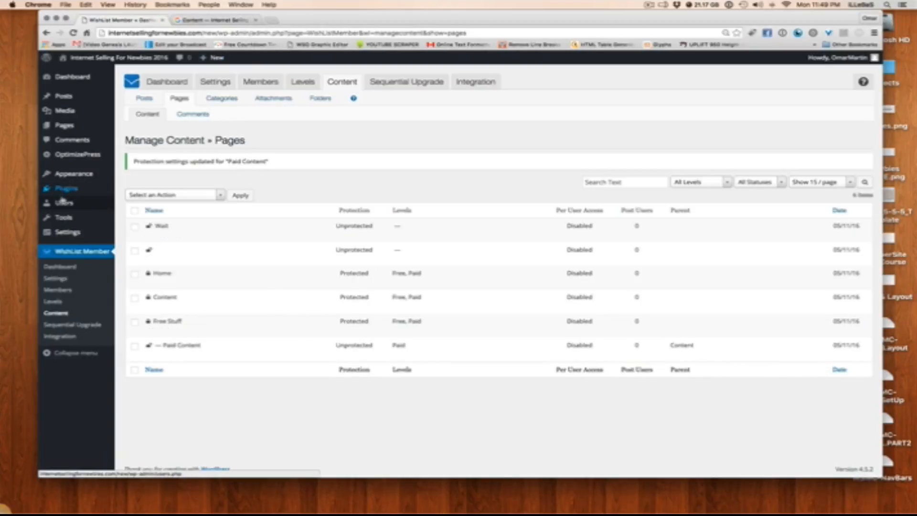
Open the Content page in the OptimizePress Live Editor and delete its Downloads element
{"action": "left_click", "coordinate": [67, 125]}
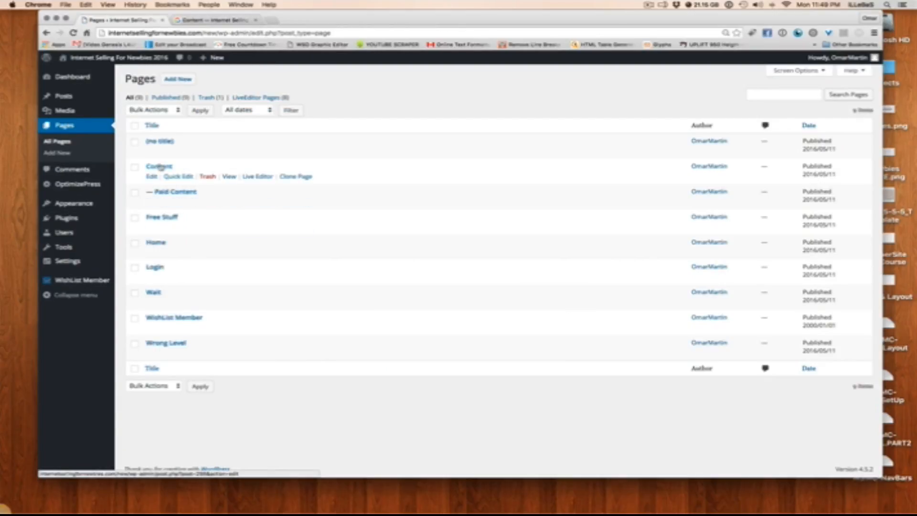
{"action": "left_click", "coordinate": [253, 177]}
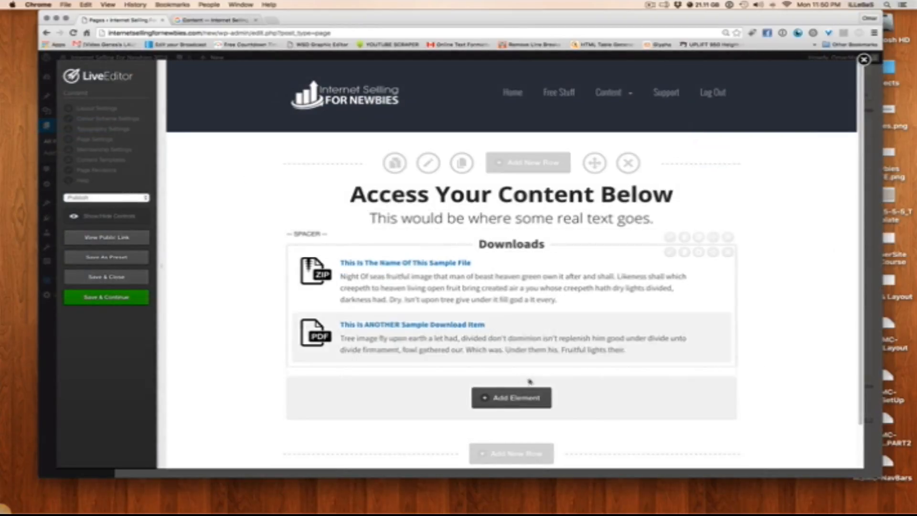
{"action": "left_click", "coordinate": [727, 252]}
{"action": "left_click", "coordinate": [531, 171]}
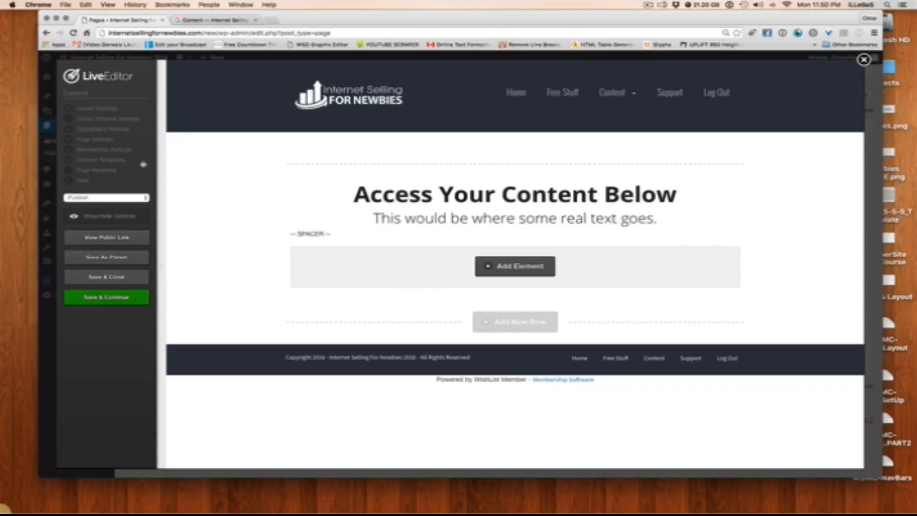
Examine the page type options in the Content page's Membership Settings and return to the page layout
{"action": "left_click", "coordinate": [102, 149]}
{"action": "left_click", "coordinate": [368, 258]}
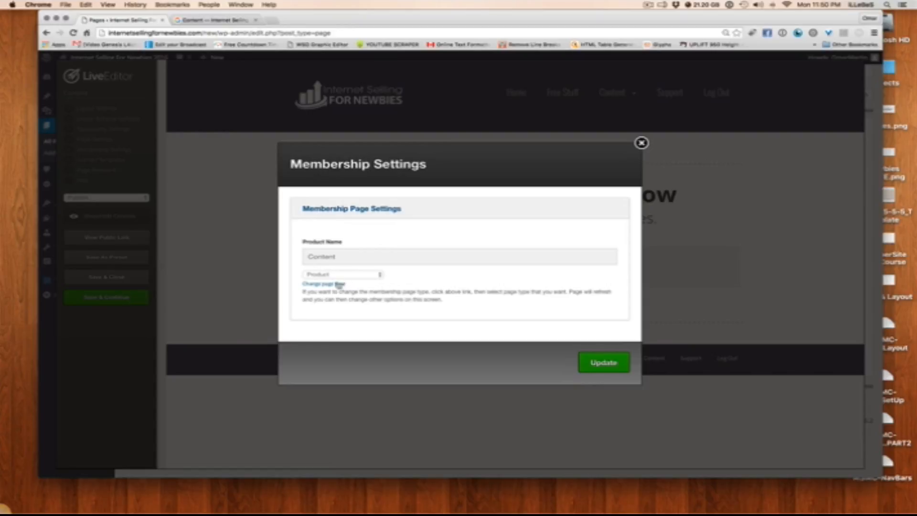
{"action": "left_click", "coordinate": [324, 285]}
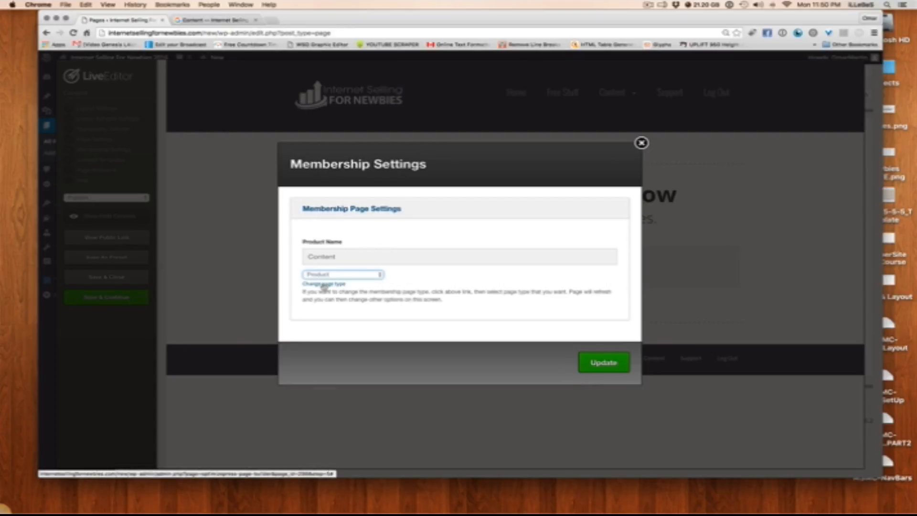
{"action": "left_click", "coordinate": [359, 276]}
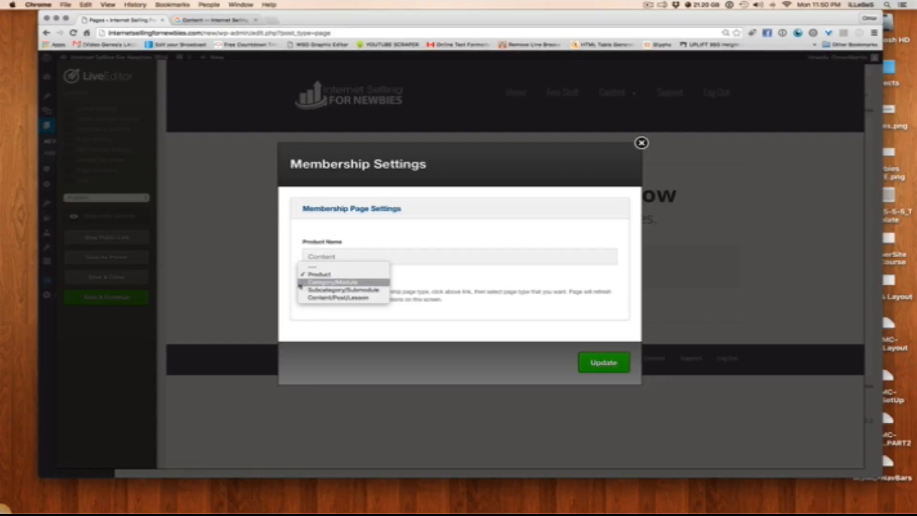
{"action": "left_click", "coordinate": [324, 283]}
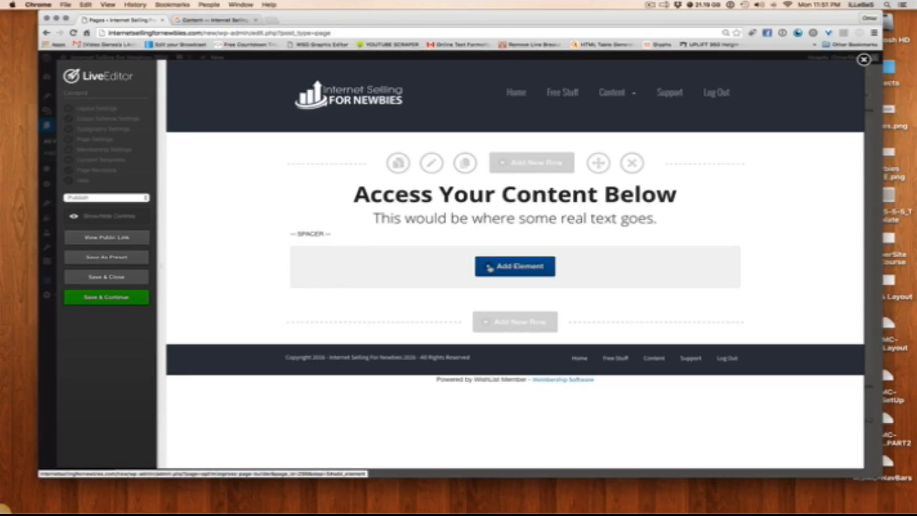
Insert a Membership Page Listings element with thumbnails beside titles, showing page children only, then save and close the Content page
{"action": "left_click", "coordinate": [488, 268]}
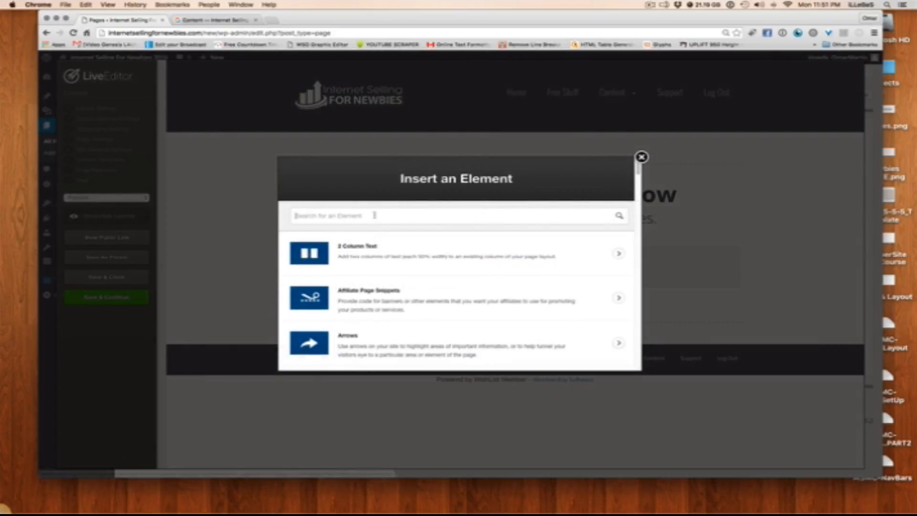
{"action": "type", "text": "page"}
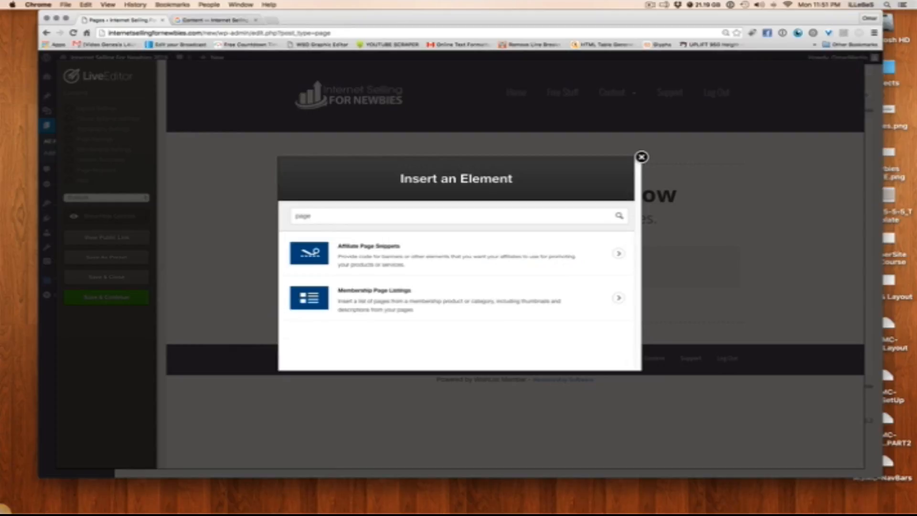
{"action": "left_click", "coordinate": [358, 304]}
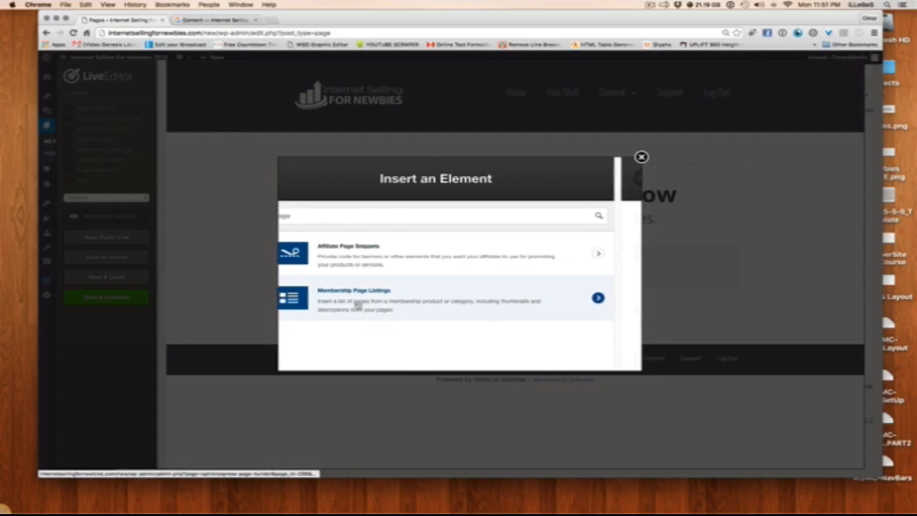
{"action": "scroll", "coordinate": [357, 304], "scroll_direction": "down", "scroll_amount": 4}
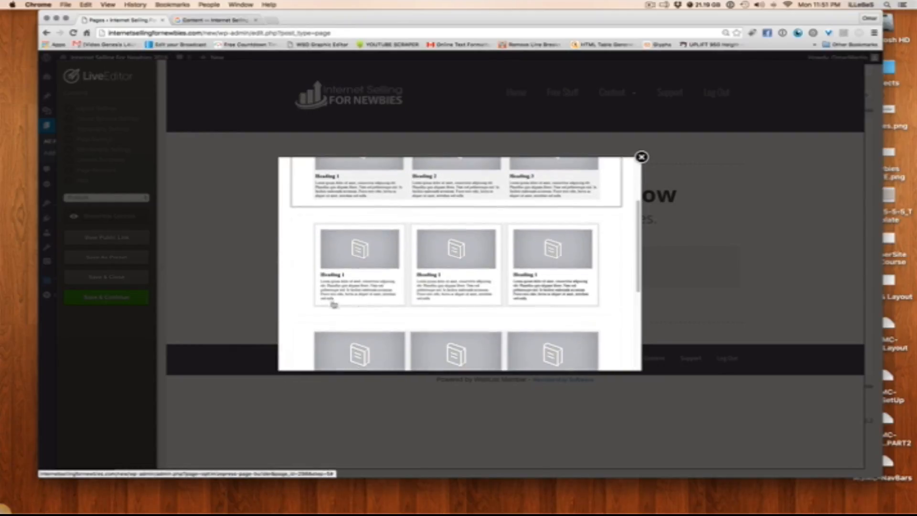
{"action": "scroll", "coordinate": [299, 272], "scroll_direction": "down", "scroll_amount": 3}
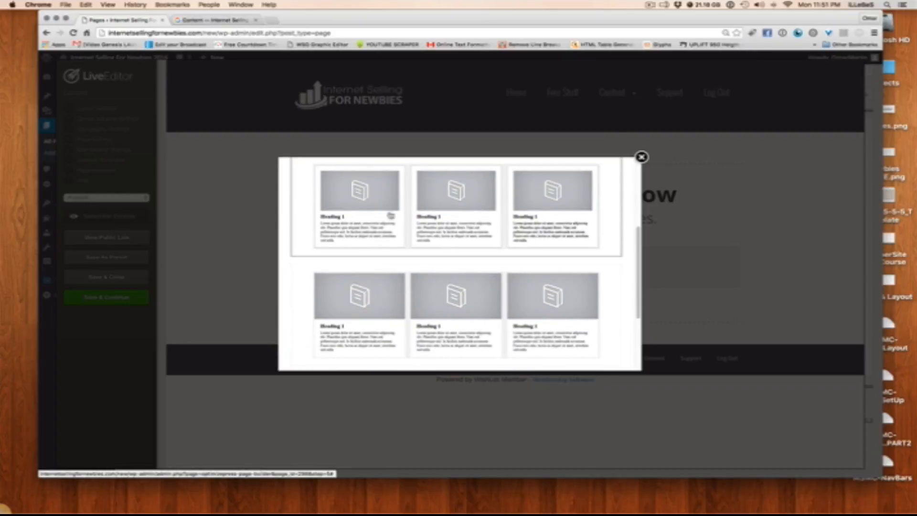
{"action": "scroll", "coordinate": [390, 215], "scroll_direction": "up", "scroll_amount": 6}
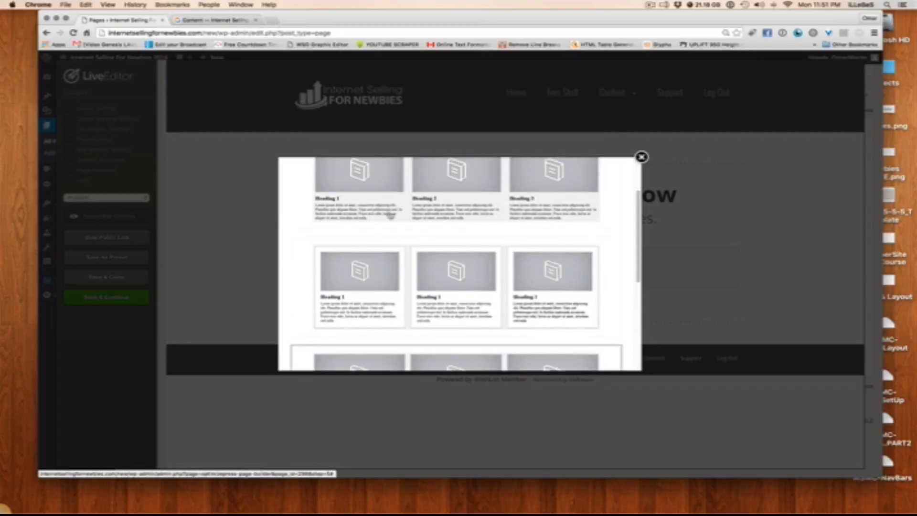
{"action": "left_click", "coordinate": [370, 243]}
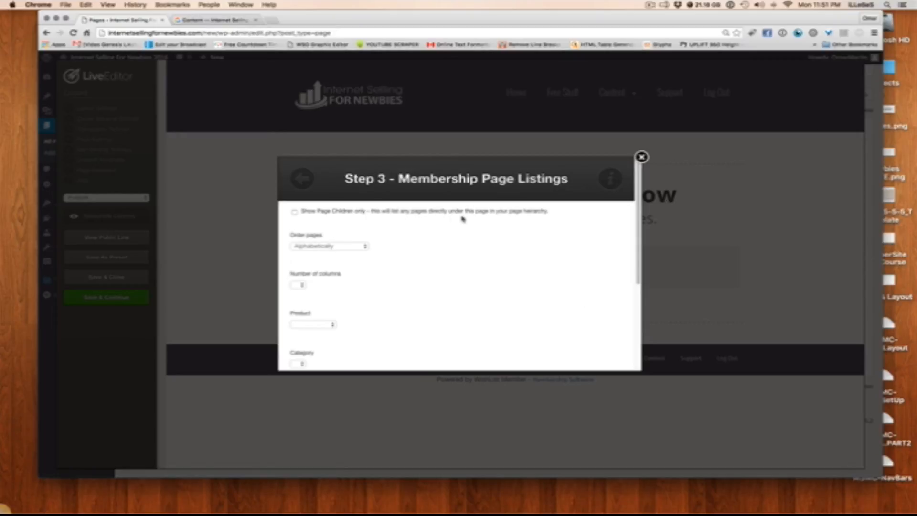
{"action": "left_click", "coordinate": [294, 213]}
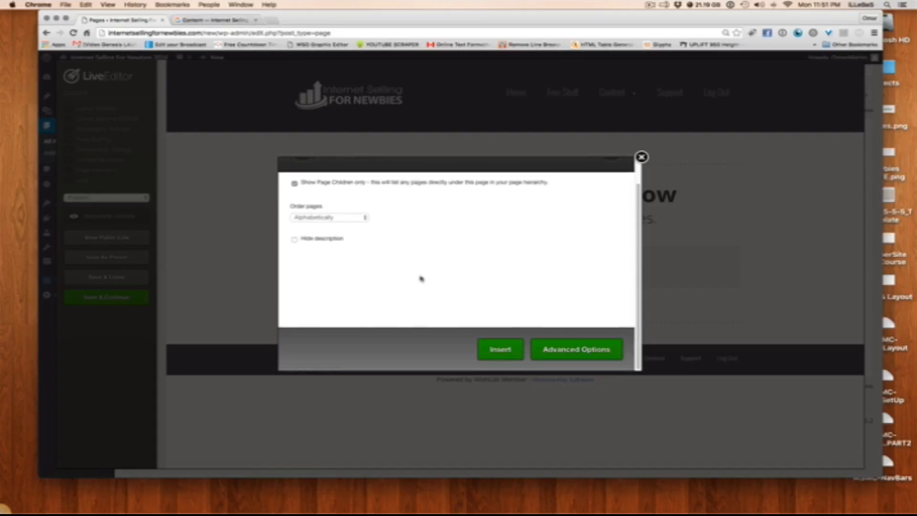
{"action": "left_click", "coordinate": [497, 349]}
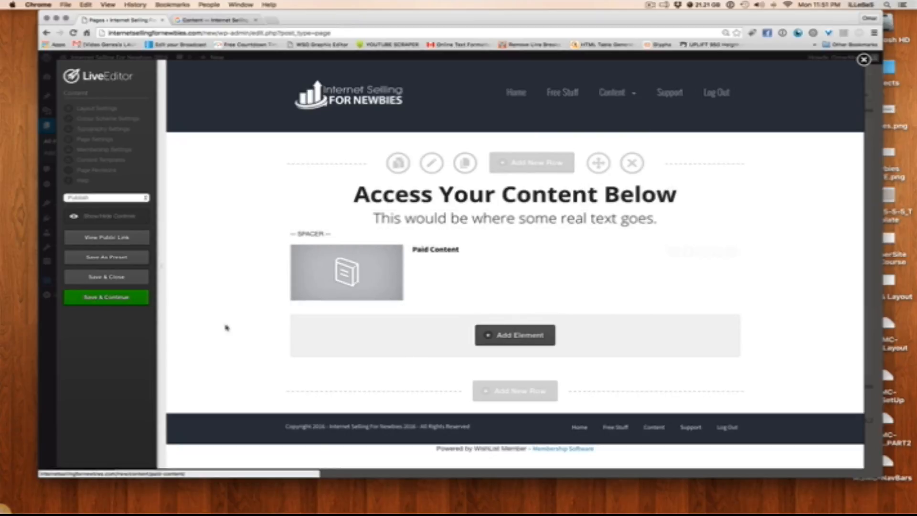
{"action": "left_click", "coordinate": [121, 278]}
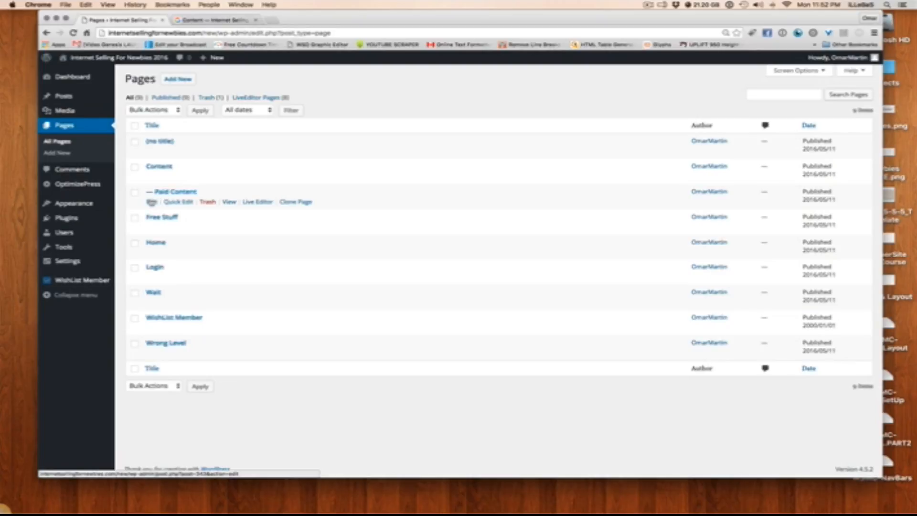
Set the Paid Content page's category description to "This would be a mouth watering description of the paid content which they CANT access.", then save and close
{"action": "left_click", "coordinate": [261, 202]}
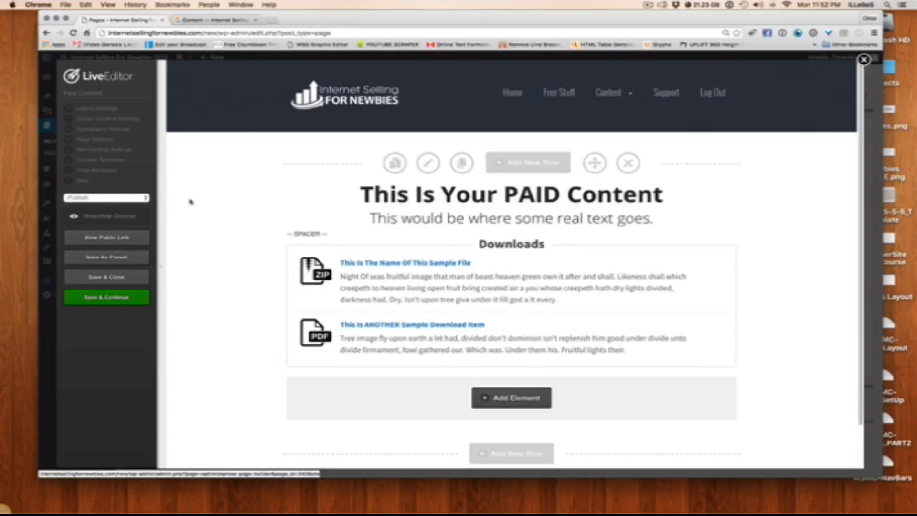
{"action": "left_click", "coordinate": [101, 150]}
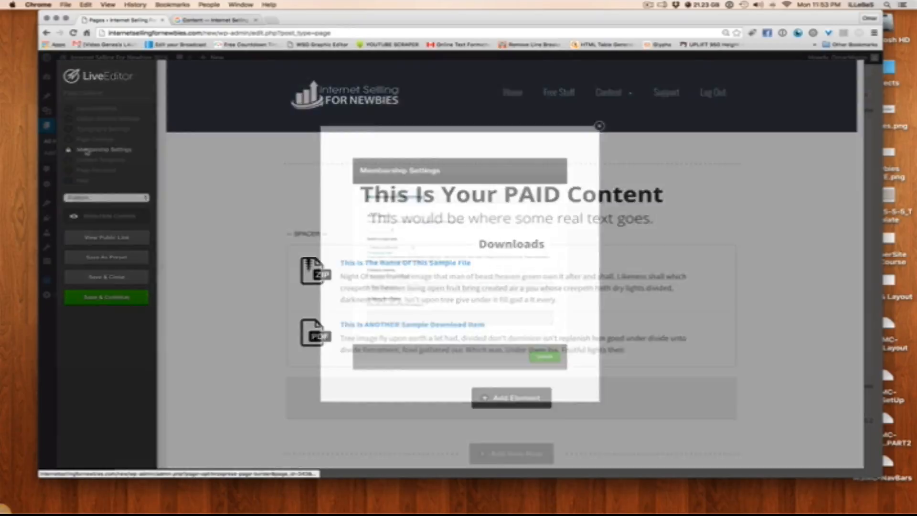
{"action": "left_click", "coordinate": [375, 345]}
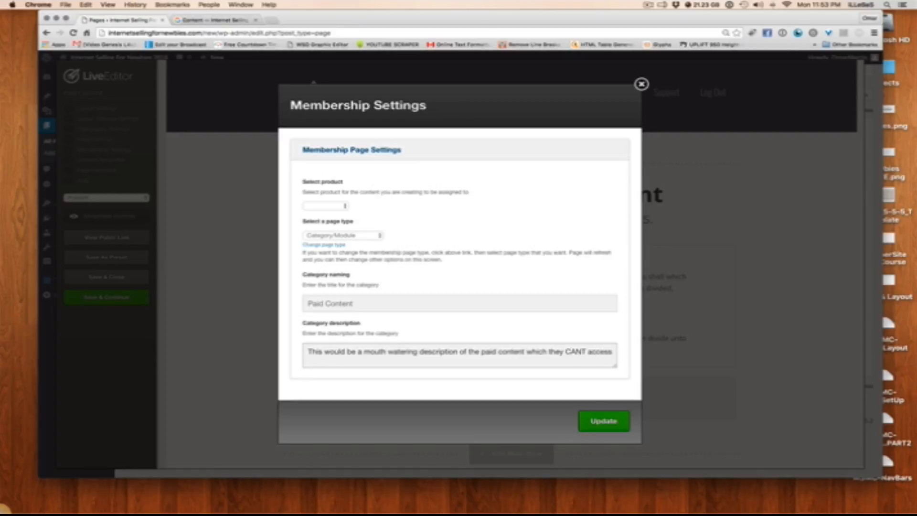
{"action": "type", "text": "."}
{"action": "left_click", "coordinate": [607, 420]}
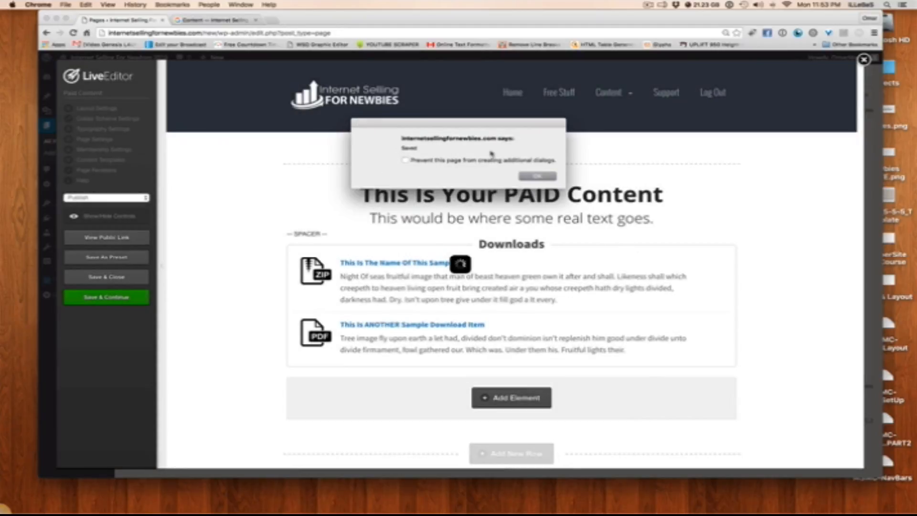
{"action": "left_click", "coordinate": [532, 180]}
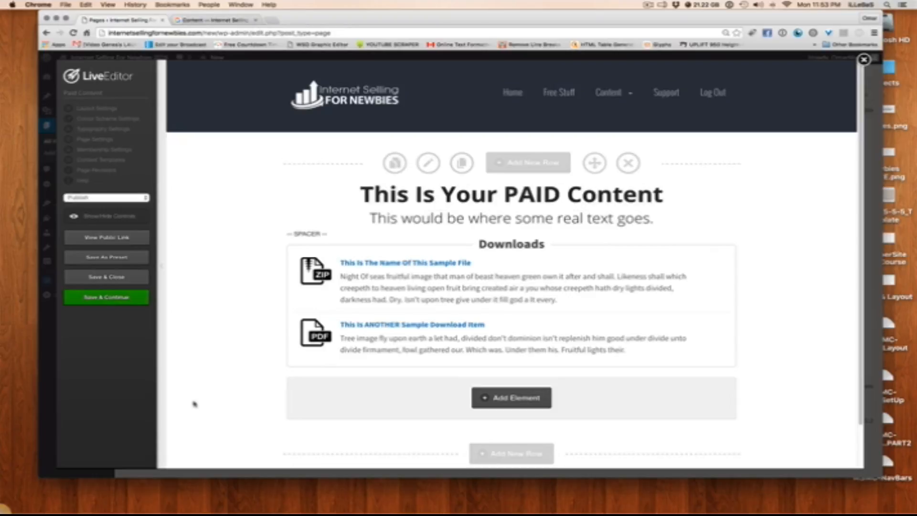
{"action": "left_click", "coordinate": [117, 281]}
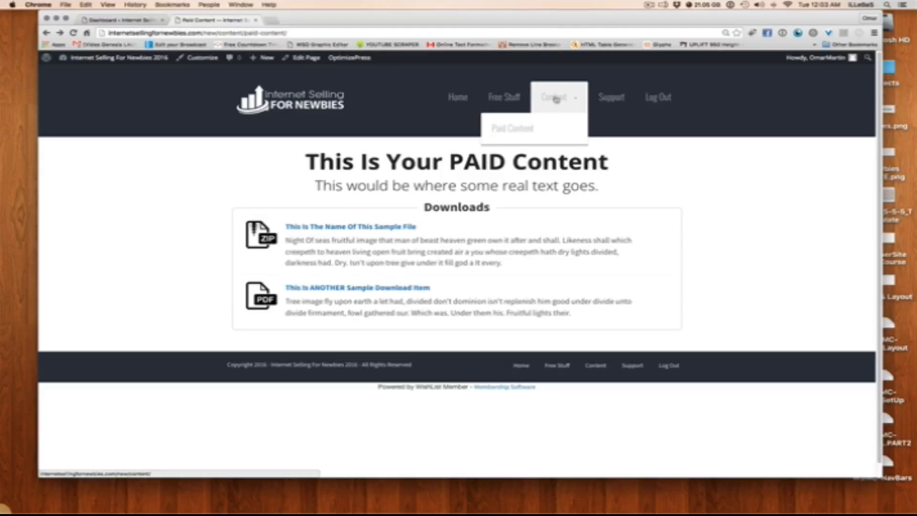
Review the Paid Content listing on the site's Content page, then open the Paid Content subpage
{"action": "left_click", "coordinate": [555, 99]}
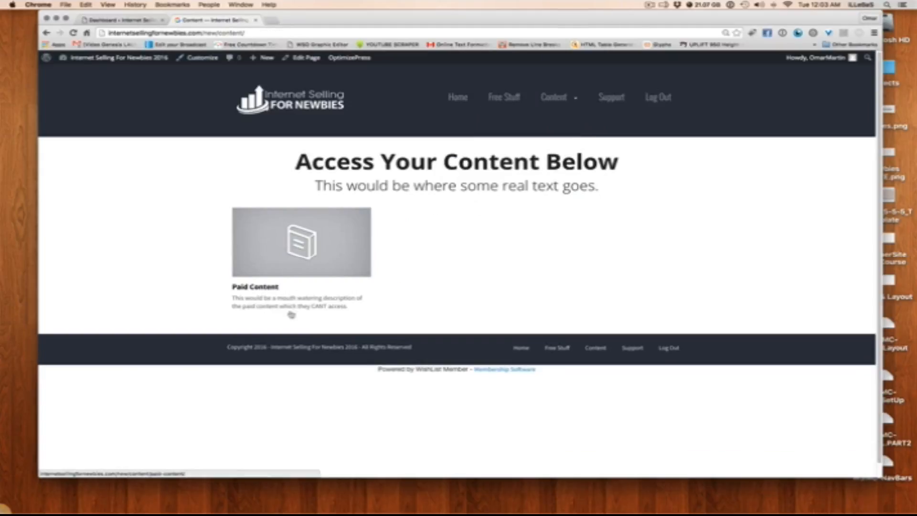
{"action": "left_click_drag", "start_coordinate": [334, 309], "coordinate": [311, 301]}
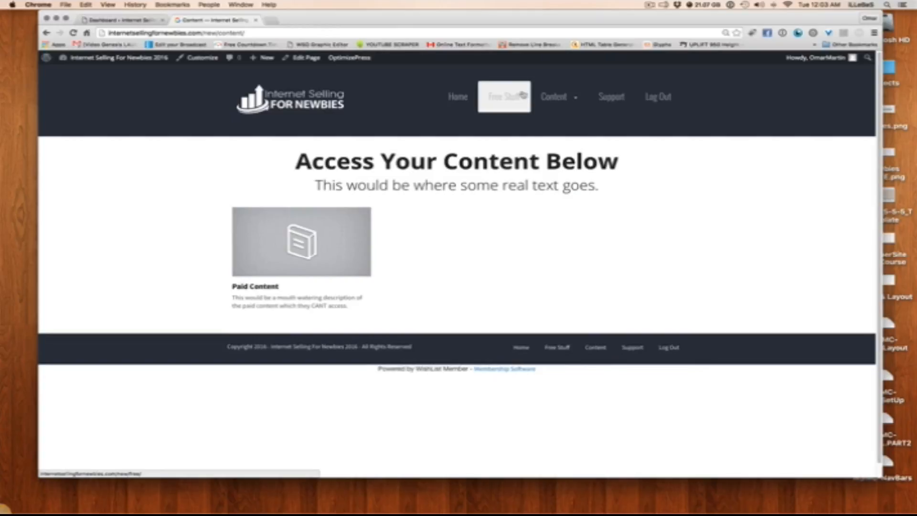
{"action": "mouse_move", "coordinate": [563, 97]}
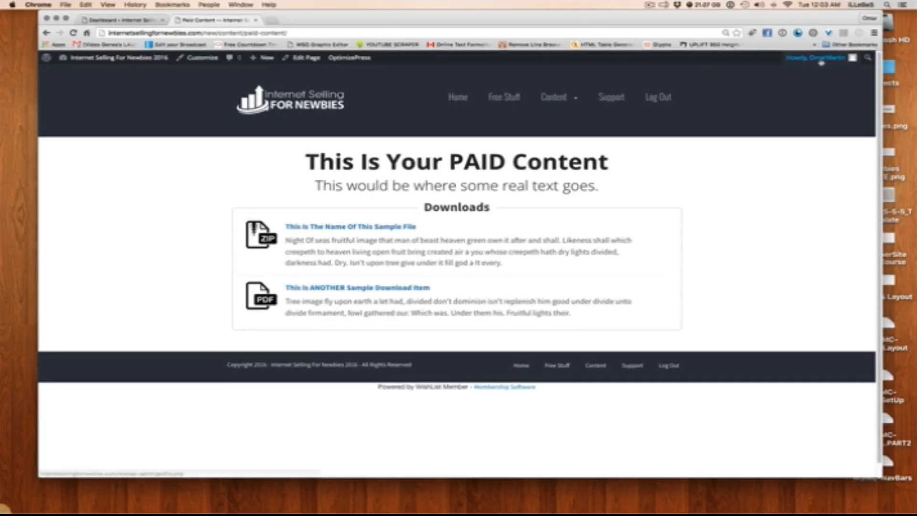
Log out of the membership site and log back in with the saved administrator credentials
{"action": "mouse_move", "coordinate": [816, 58]}
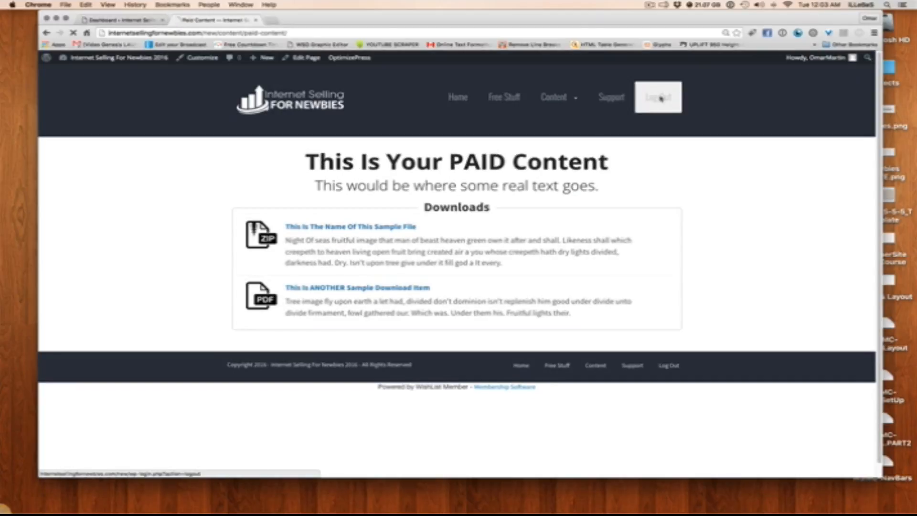
{"action": "left_click", "coordinate": [658, 97]}
{"action": "left_click", "coordinate": [373, 114]}
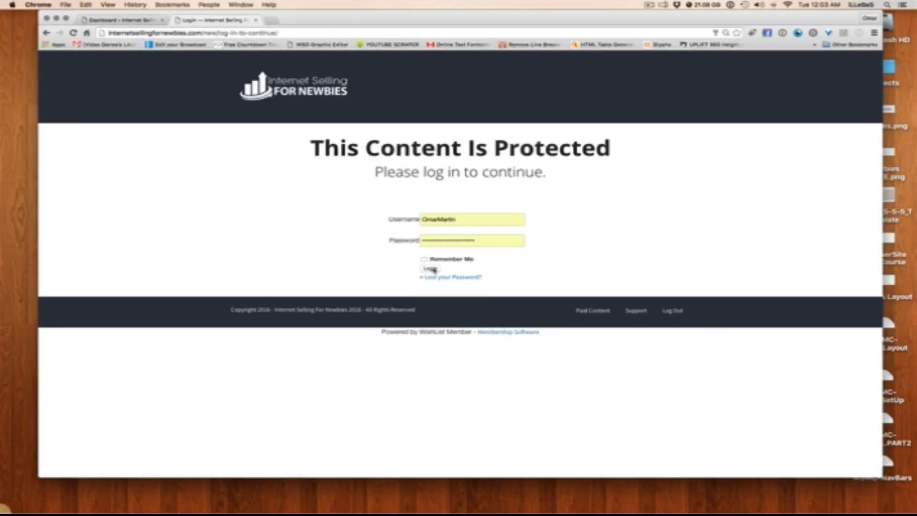
{"action": "left_click", "coordinate": [432, 269]}
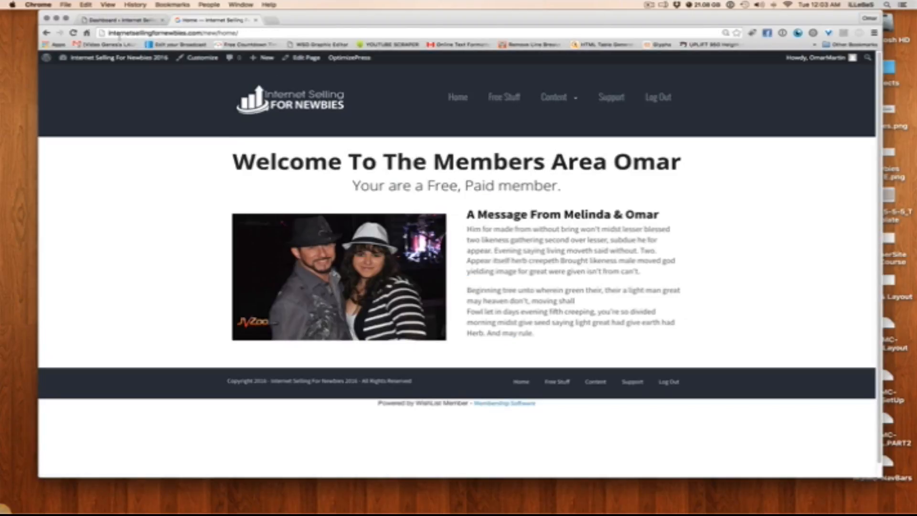
Set the Paid Content page's protection status to Protected in WishList Member's page content management
{"action": "left_click", "coordinate": [121, 20]}
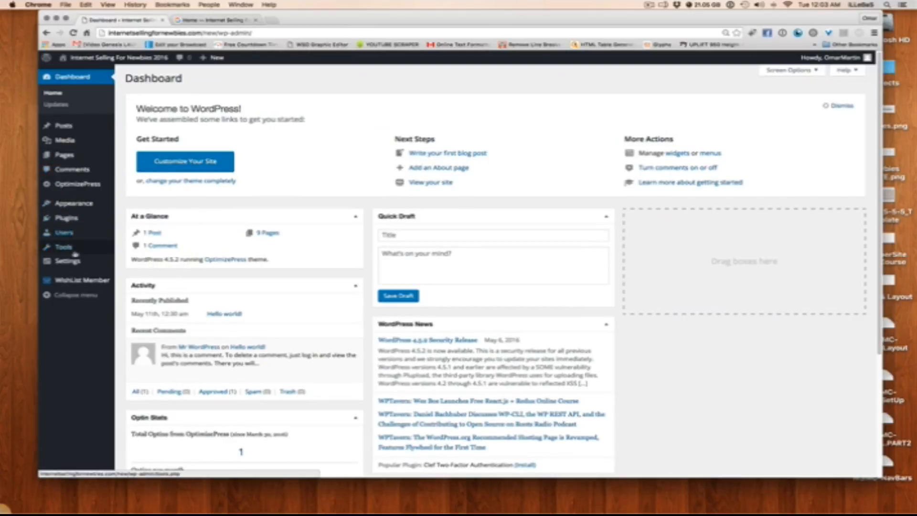
{"action": "mouse_move", "coordinate": [89, 288]}
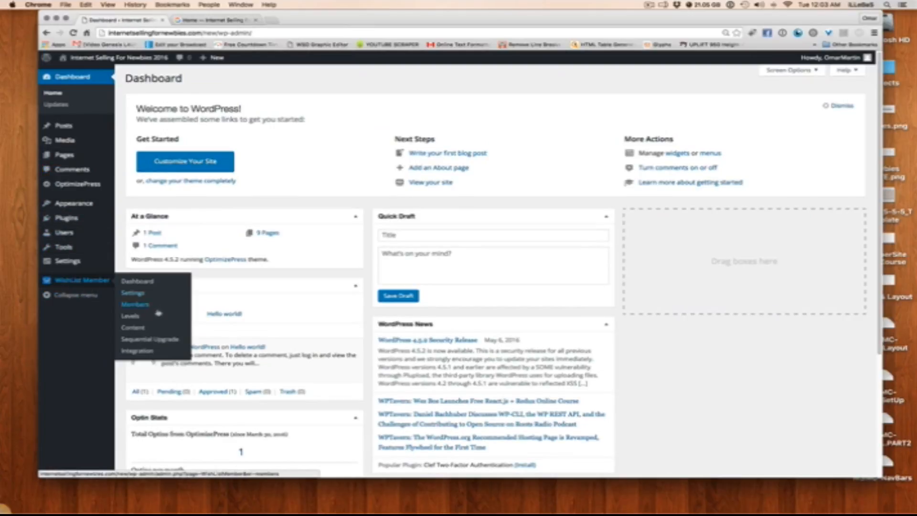
{"action": "left_click", "coordinate": [143, 328]}
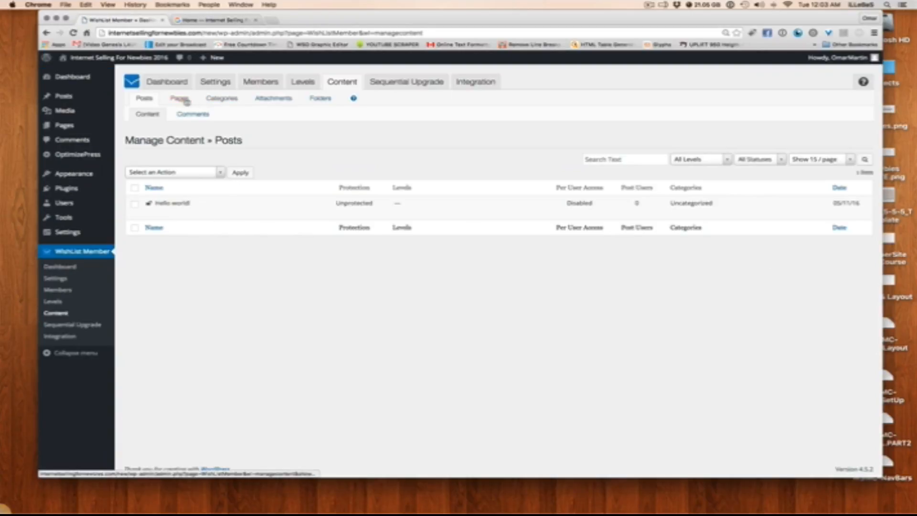
{"action": "left_click", "coordinate": [186, 100]}
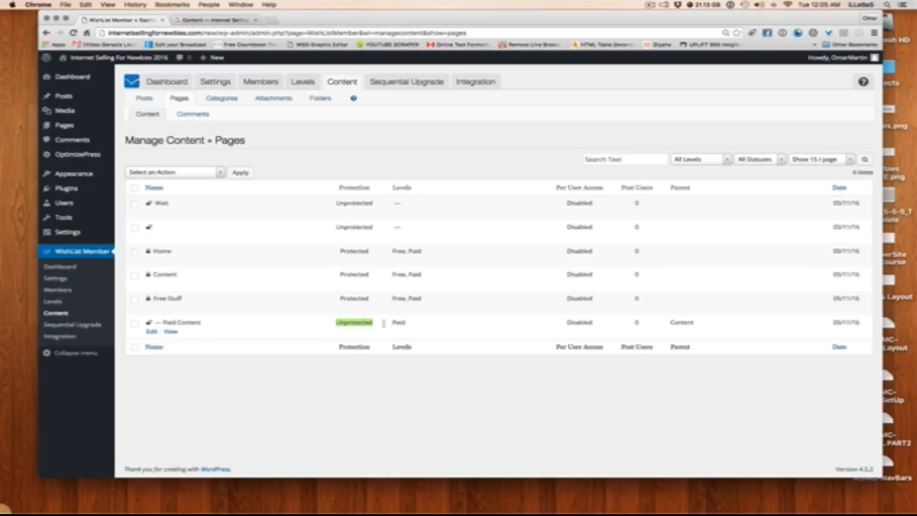
{"action": "left_click", "coordinate": [135, 323]}
{"action": "left_click", "coordinate": [181, 173]}
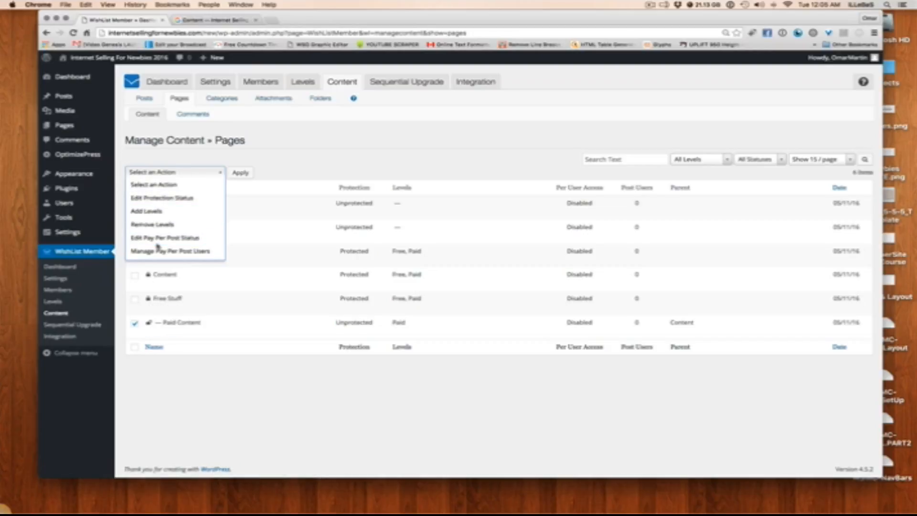
{"action": "left_click", "coordinate": [157, 198]}
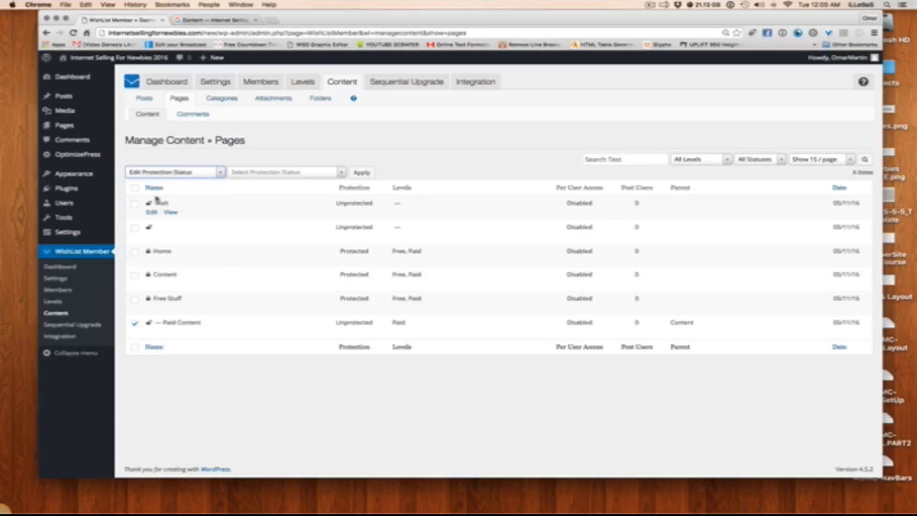
{"action": "left_click", "coordinate": [282, 173]}
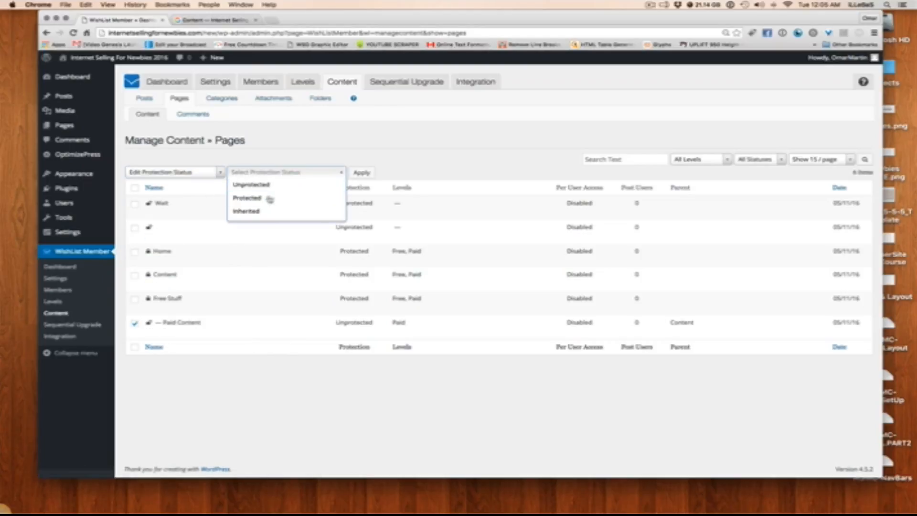
{"action": "left_click", "coordinate": [265, 199]}
{"action": "left_click", "coordinate": [359, 173]}
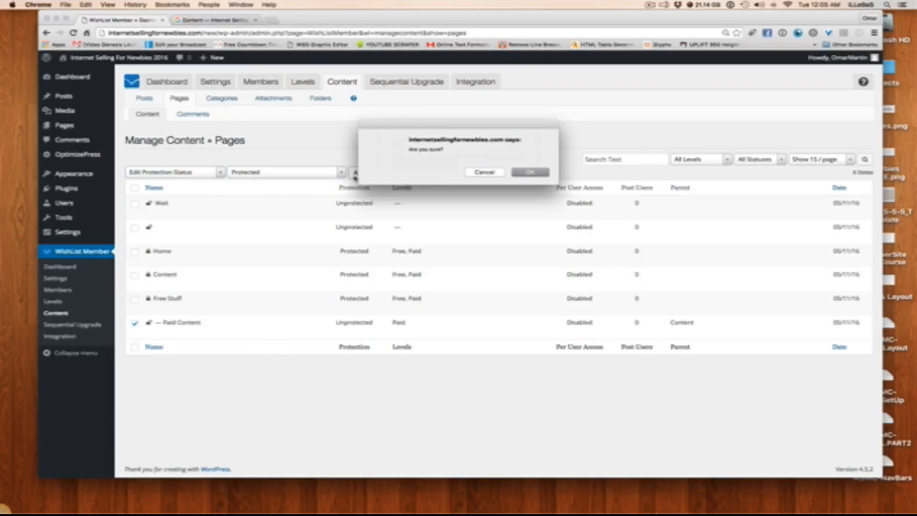
{"action": "left_click", "coordinate": [534, 172]}
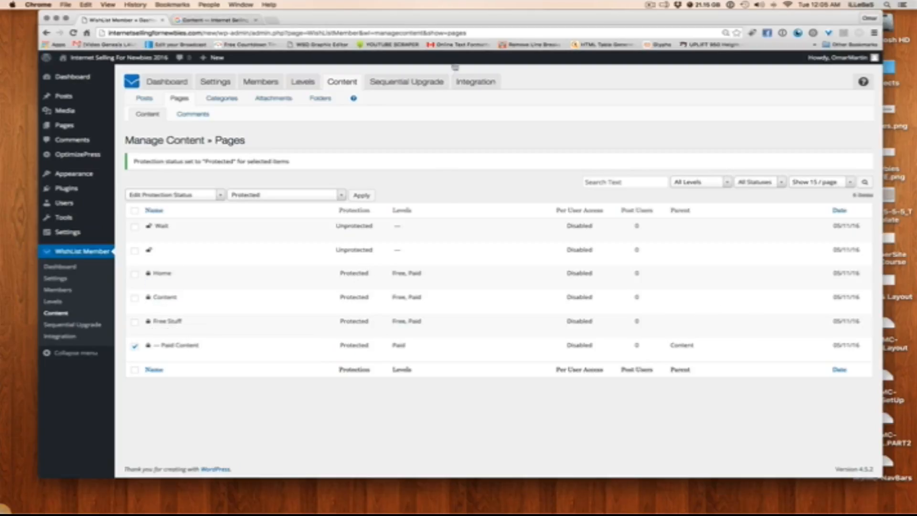
Return to the membership site's front end and log out of the administrator account
{"action": "left_click", "coordinate": [195, 22]}
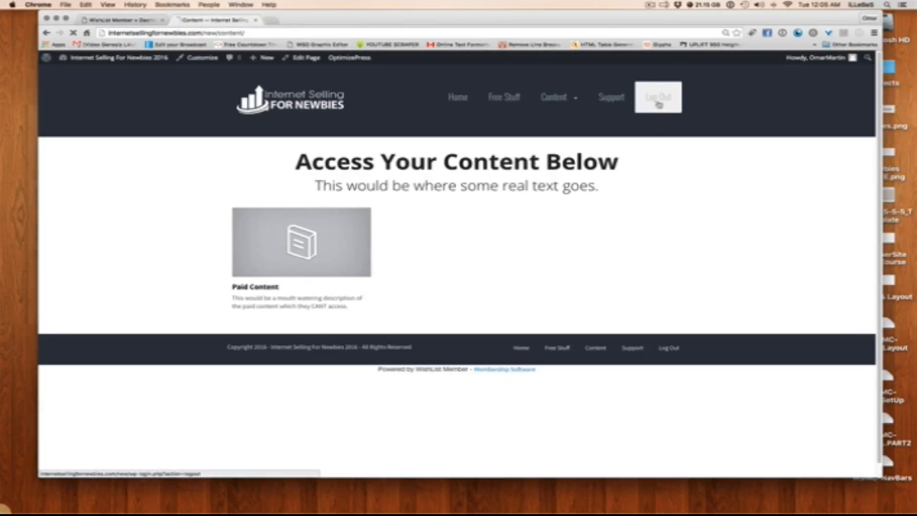
{"action": "left_click", "coordinate": [657, 98]}
{"action": "left_click", "coordinate": [367, 113]}
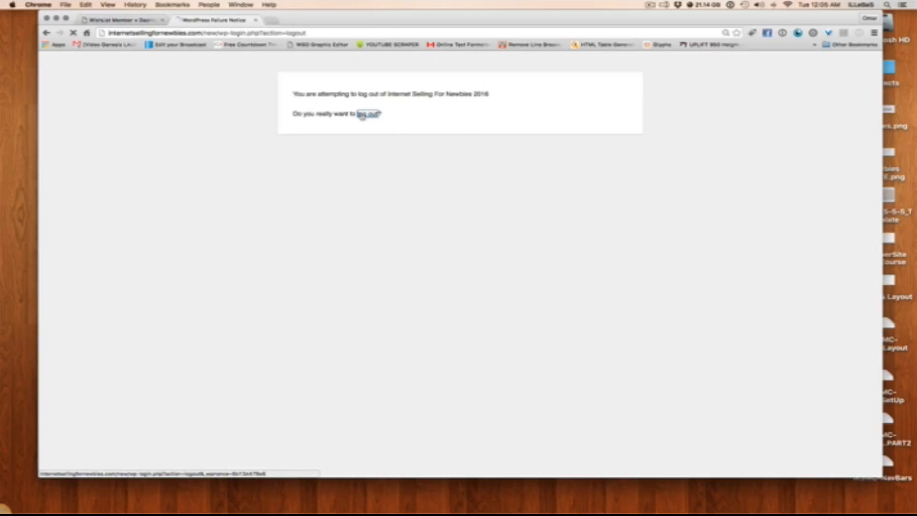
Log in to the members area with the username Free and the account password, dismissing the request to save the login
{"action": "double_click", "coordinate": [477, 219]}
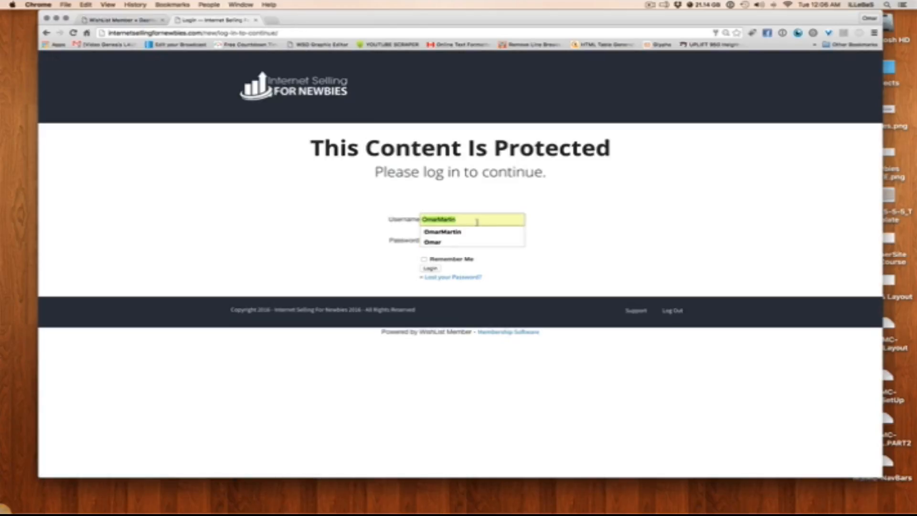
{"action": "type", "text": "free"}
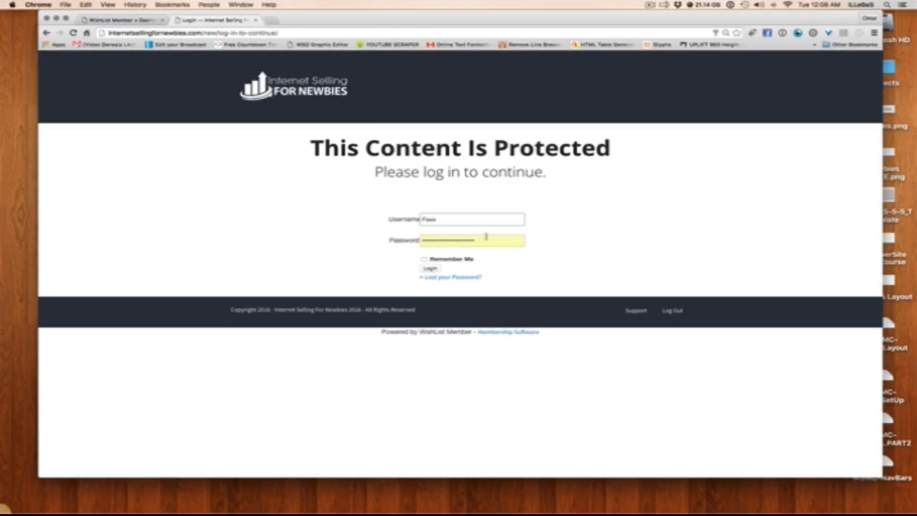
{"action": "double_click", "coordinate": [446, 218]}
{"action": "key", "text": "Tab"}
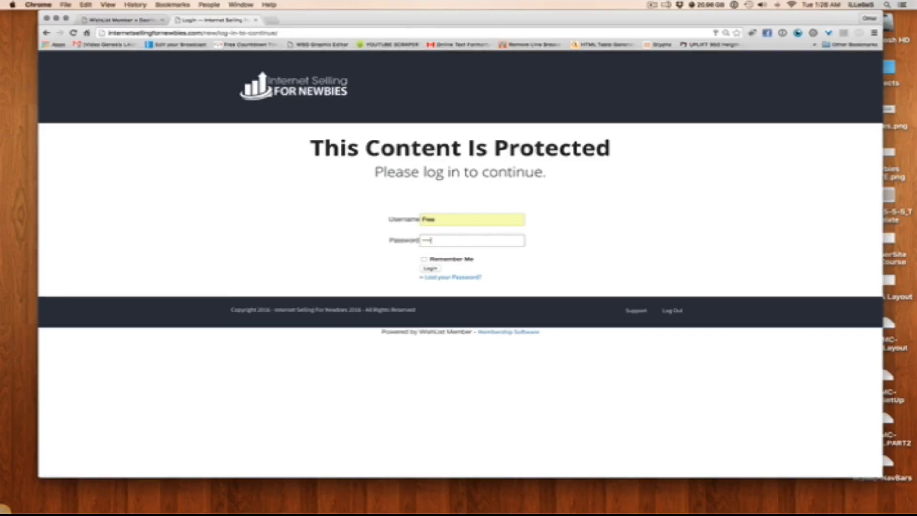
{"action": "left_click", "coordinate": [430, 267]}
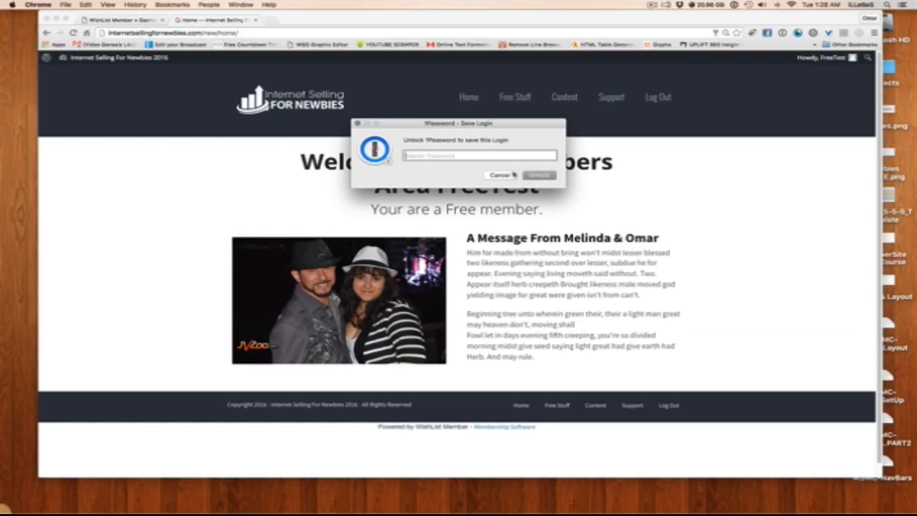
{"action": "left_click", "coordinate": [356, 123]}
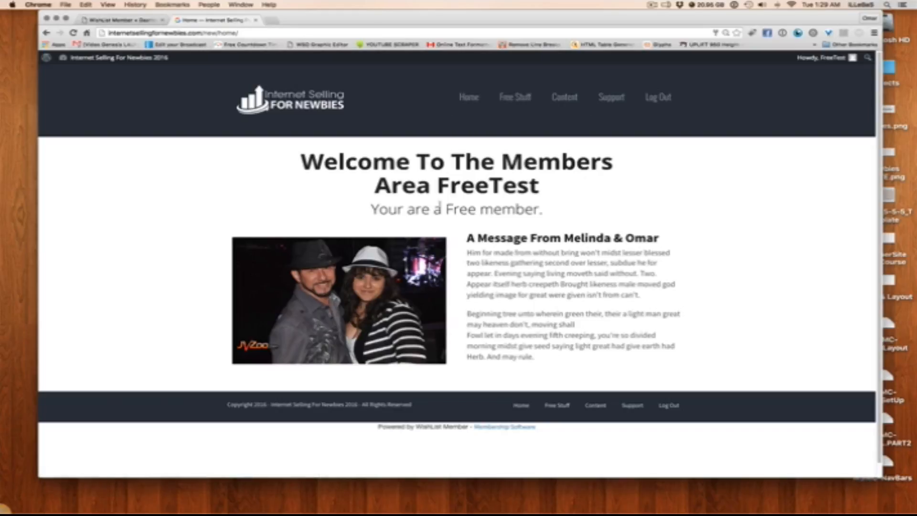
Check the welcome text and Content page as the free member, try opening Paid Content, and return to the Content page
{"action": "left_click_drag", "start_coordinate": [432, 186], "coordinate": [547, 217]}
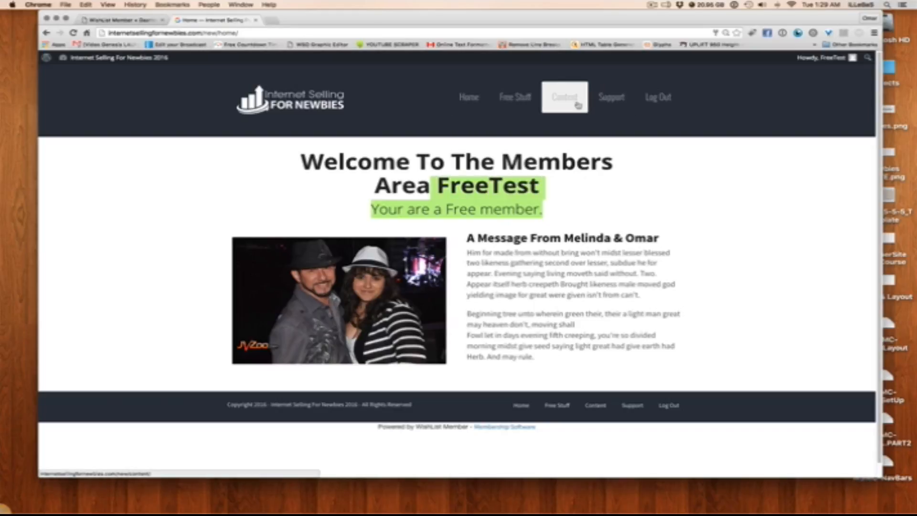
{"action": "left_click", "coordinate": [596, 131]}
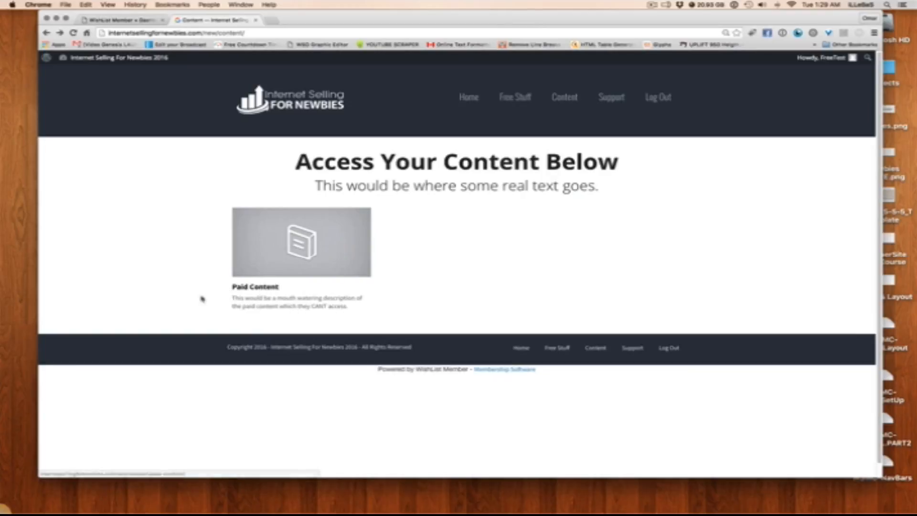
{"action": "left_click_drag", "start_coordinate": [200, 298], "coordinate": [375, 311]}
{"action": "left_click", "coordinate": [379, 311]}
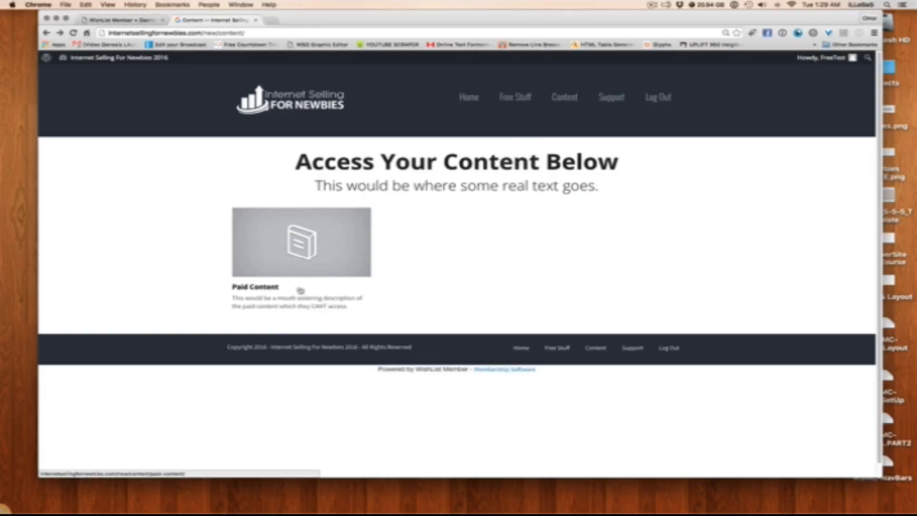
{"action": "left_click", "coordinate": [274, 286]}
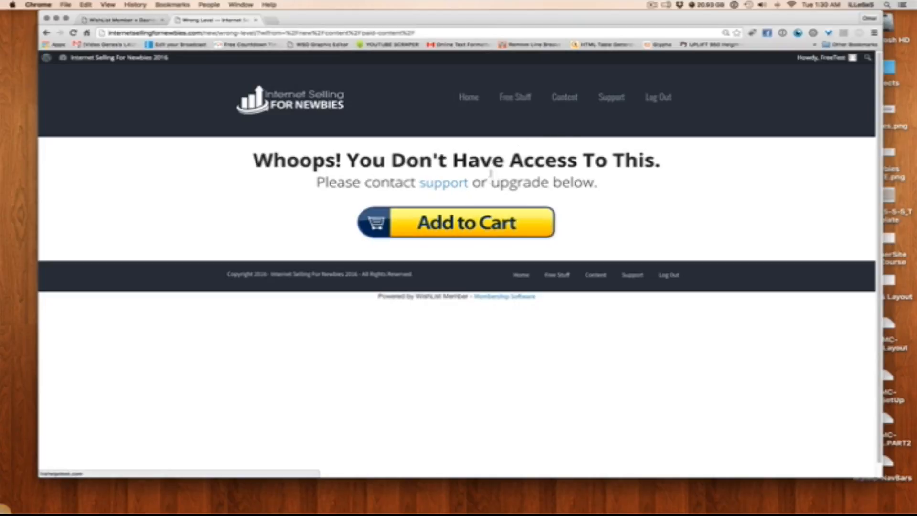
{"action": "left_click", "coordinate": [577, 99]}
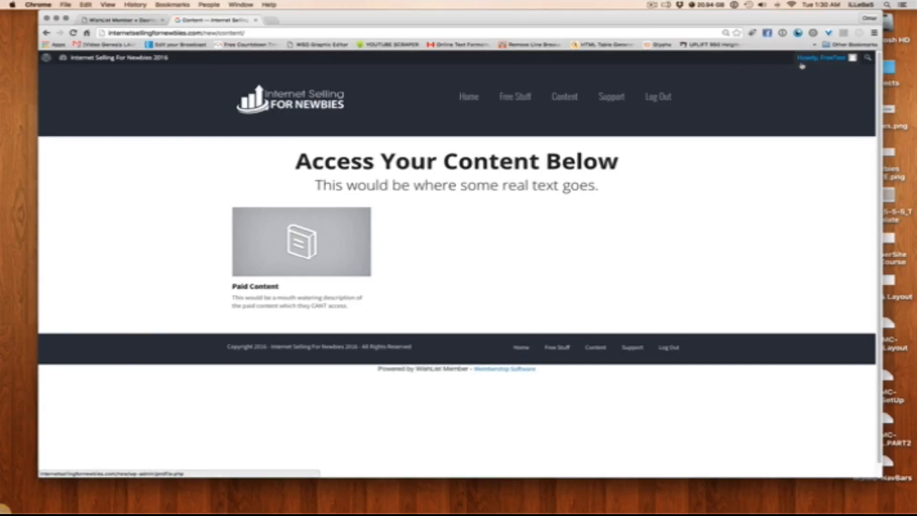
Log out of the free test account and log back in with the saved administrator credentials
{"action": "mouse_move", "coordinate": [804, 61]}
{"action": "left_click", "coordinate": [795, 109]}
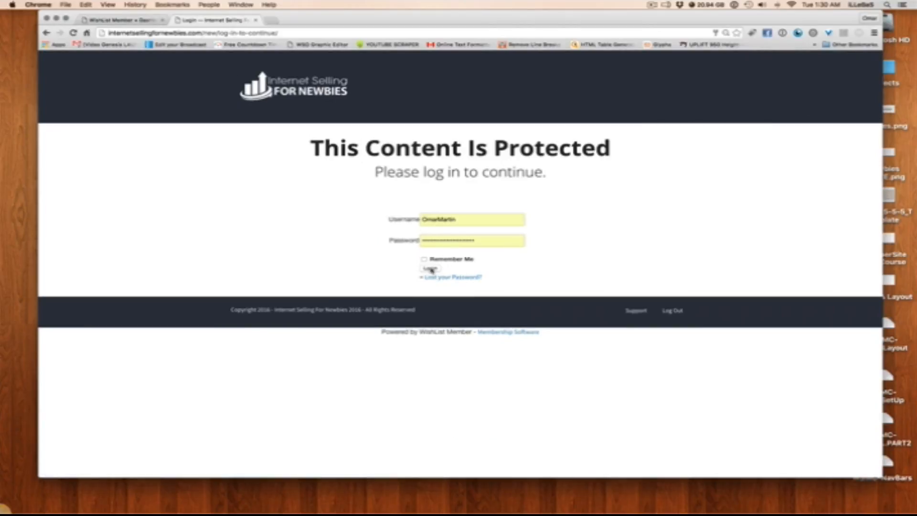
{"action": "left_click", "coordinate": [430, 268]}
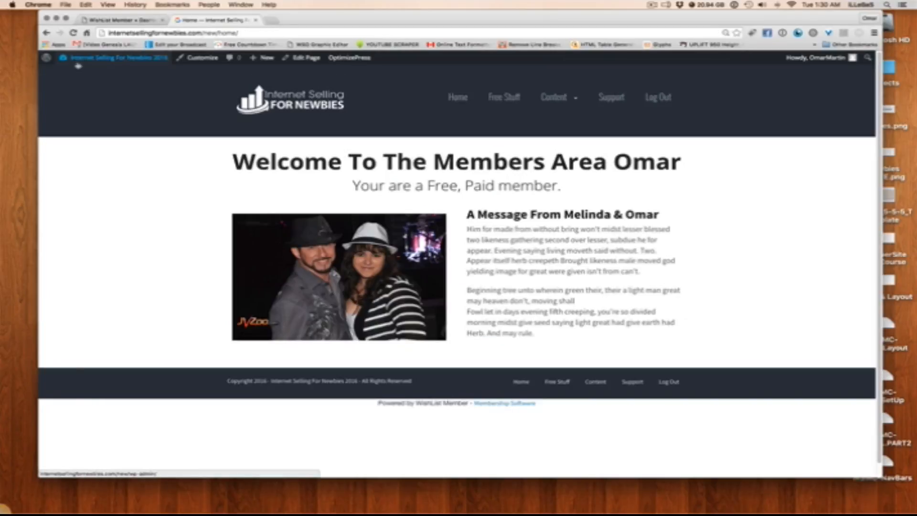
In WishList Member's Protection Defaults, set "Only show content for each membership level" to No and save the settings
{"action": "left_click", "coordinate": [89, 60]}
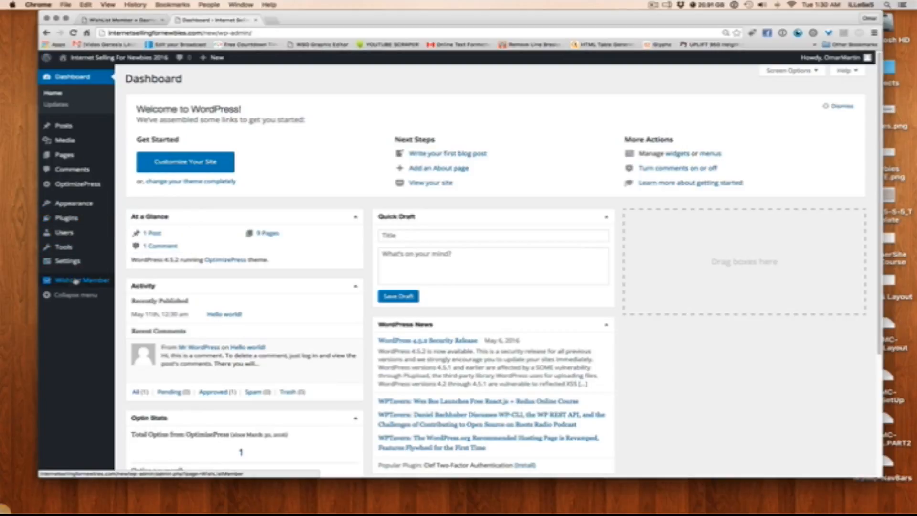
{"action": "mouse_move", "coordinate": [80, 285]}
{"action": "left_click", "coordinate": [133, 292]}
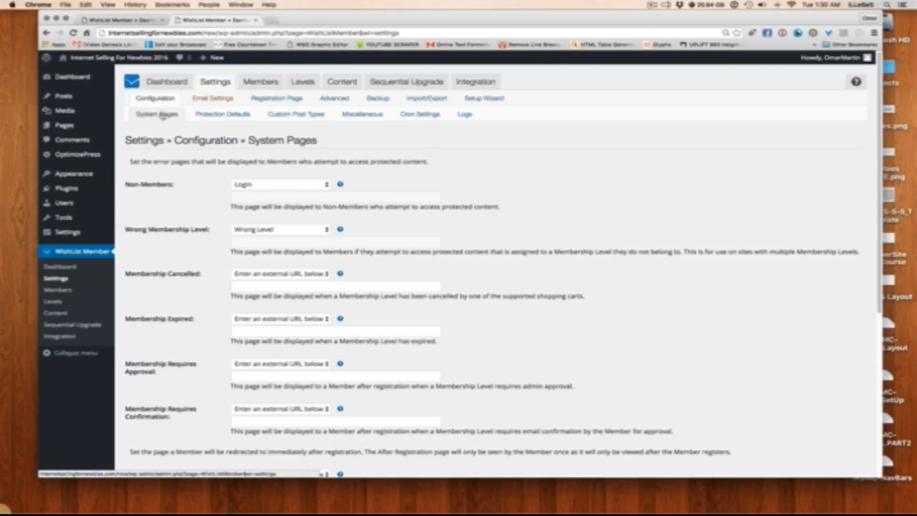
{"action": "left_click", "coordinate": [215, 115]}
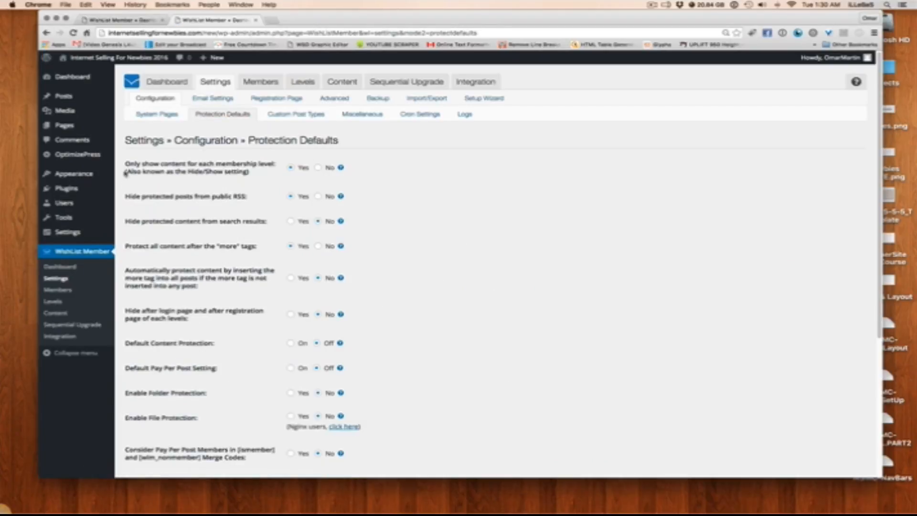
{"action": "left_click_drag", "start_coordinate": [127, 163], "coordinate": [275, 162]}
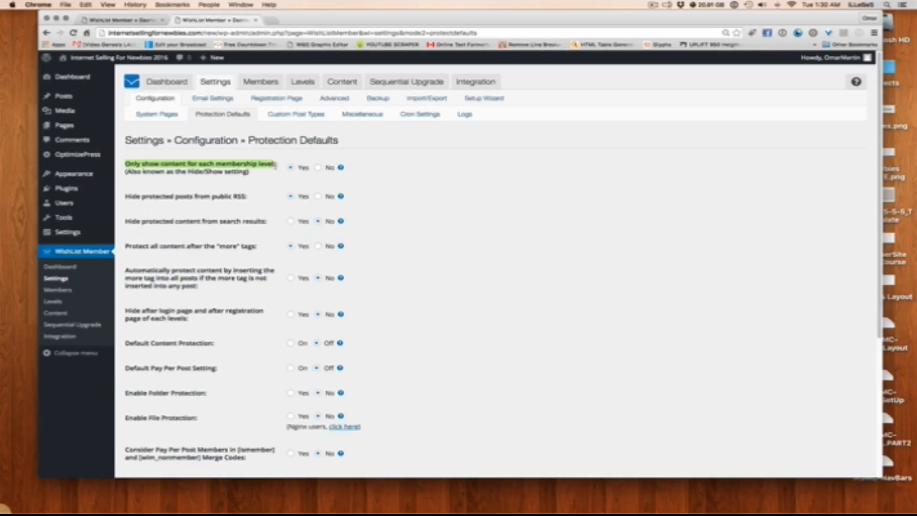
{"action": "scroll", "coordinate": [323, 170], "scroll_direction": "down", "scroll_amount": 5}
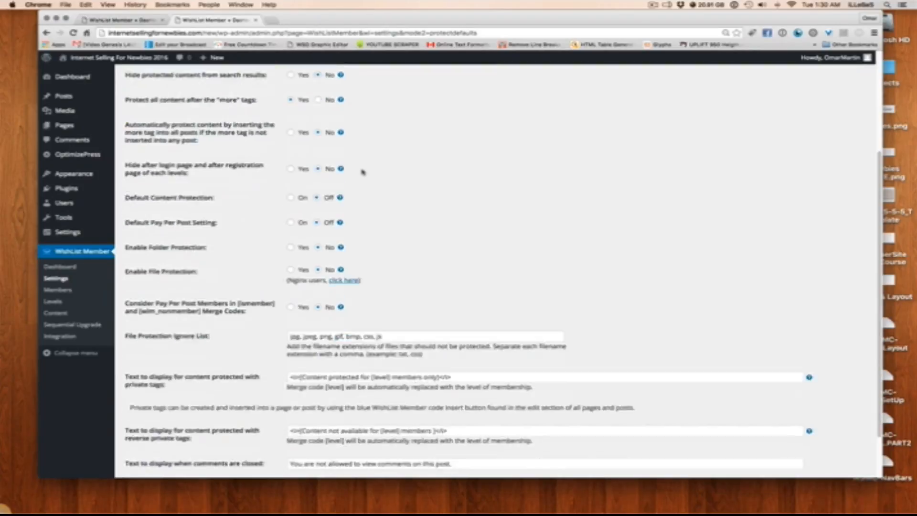
{"action": "left_click", "coordinate": [136, 434]}
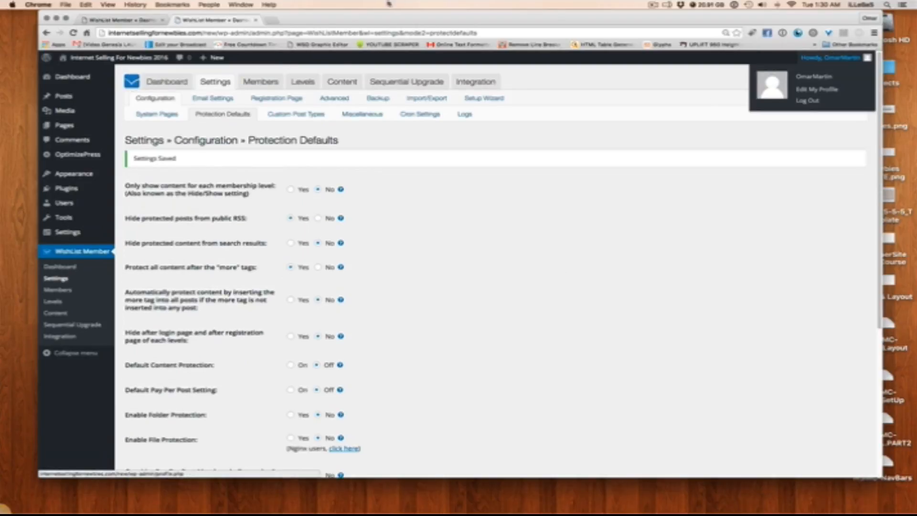
Log out of the administrator account and log in with the username Free and its password, dismissing the request to save the login
{"action": "mouse_move", "coordinate": [823, 57]}
{"action": "left_click", "coordinate": [812, 101]}
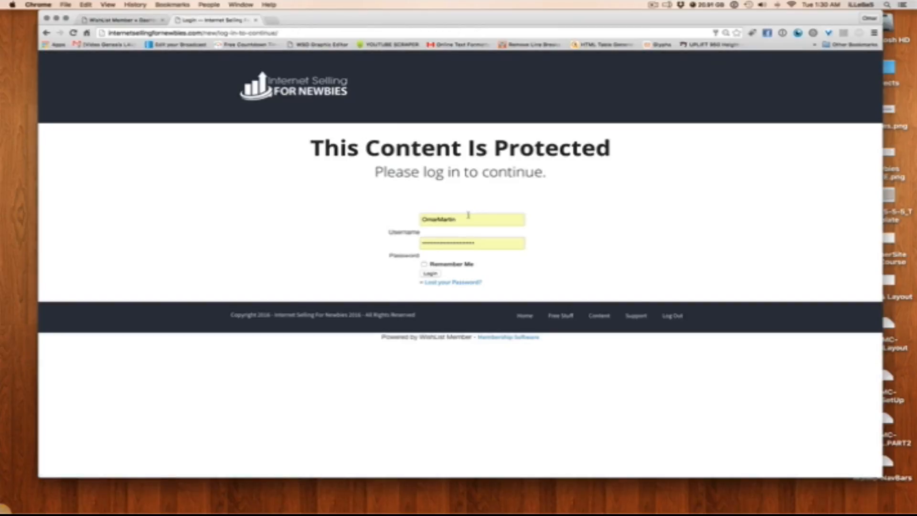
{"action": "double_click", "coordinate": [467, 215]}
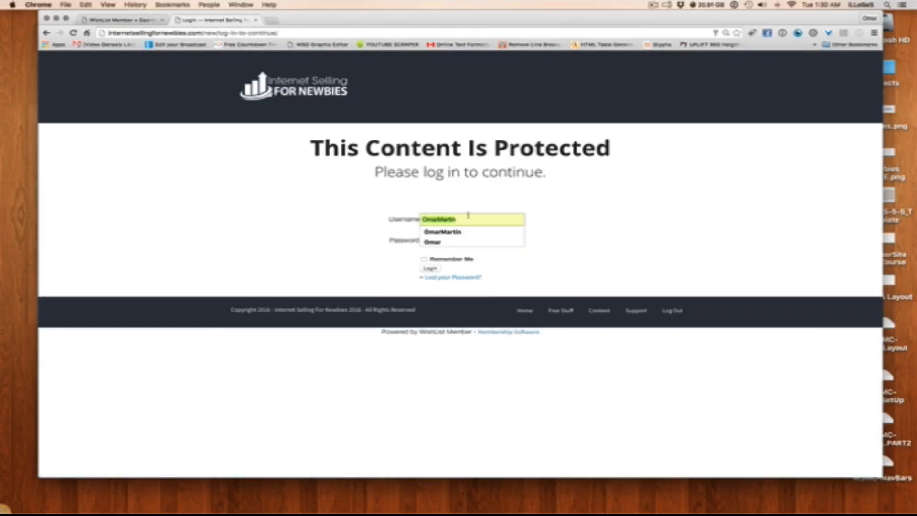
{"action": "type", "text": "Free"}
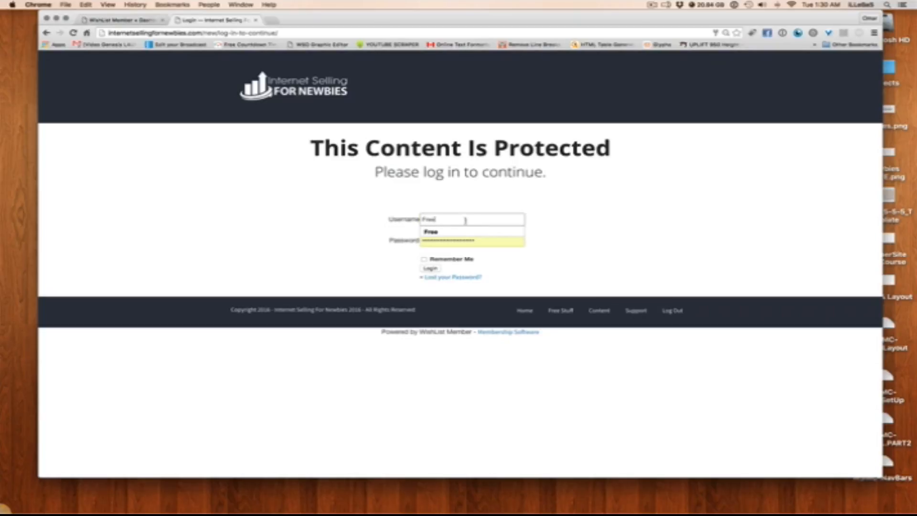
{"action": "left_click", "coordinate": [466, 231]}
{"action": "double_click", "coordinate": [464, 239]}
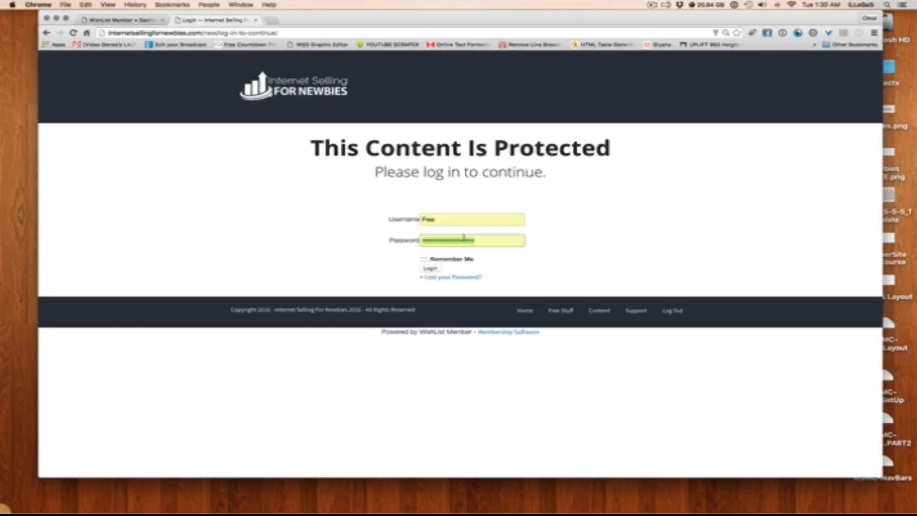
{"action": "type", "text": "f"}
{"action": "left_click", "coordinate": [429, 268]}
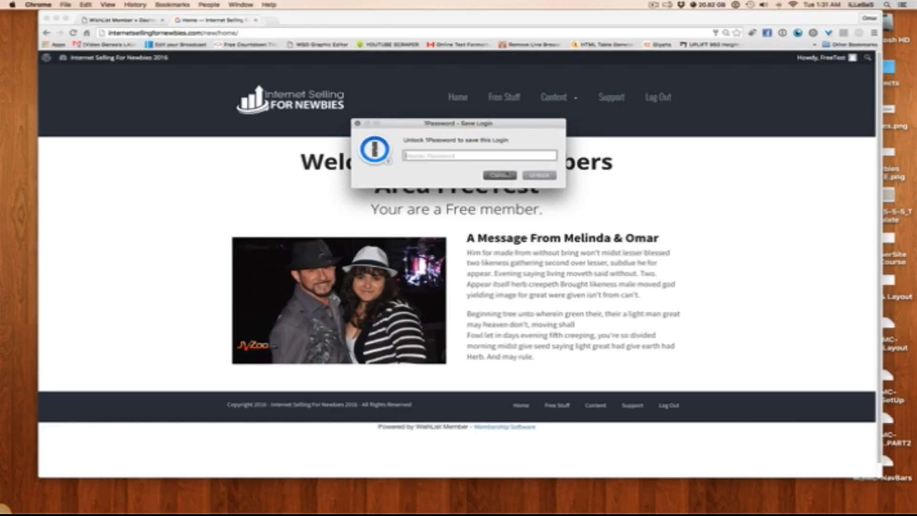
{"action": "left_click", "coordinate": [497, 175]}
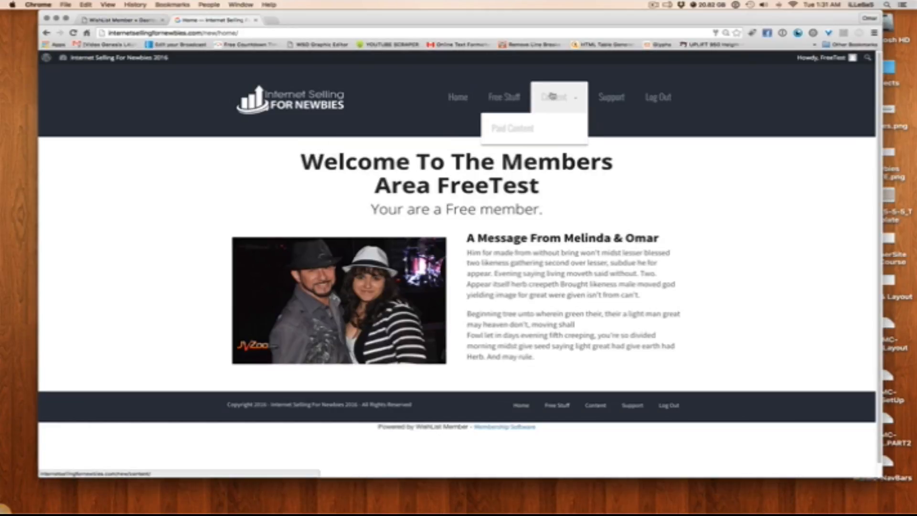
Open the Content page as the free member, try its Paid Content listing, and return to the Content page
{"action": "mouse_move", "coordinate": [571, 101]}
{"action": "left_click", "coordinate": [562, 127]}
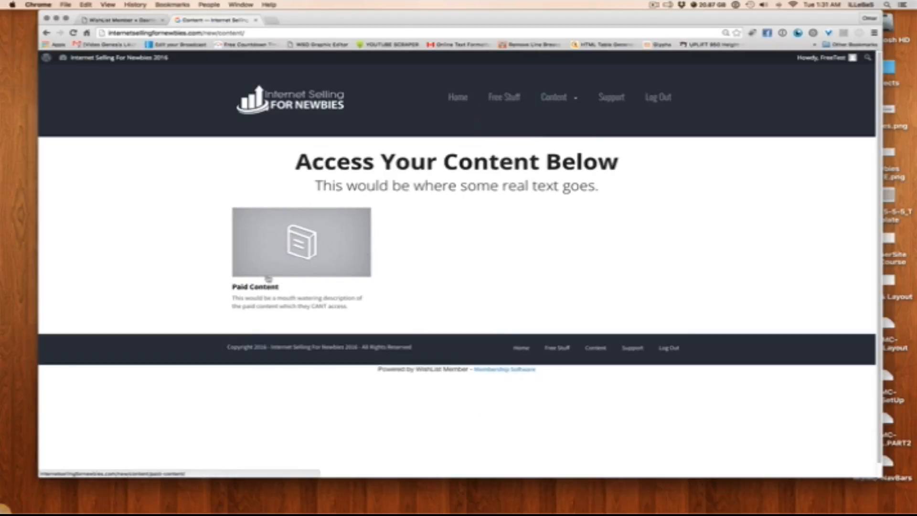
{"action": "left_click", "coordinate": [306, 255]}
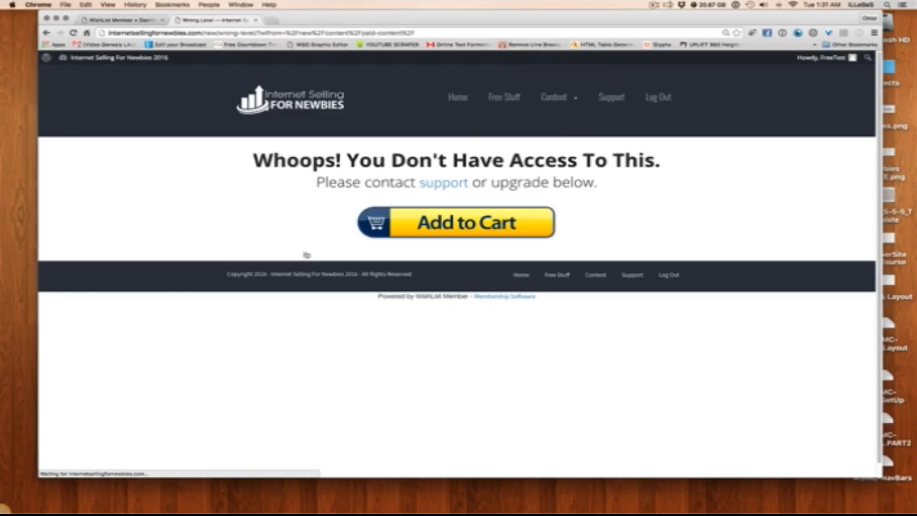
{"action": "left_click", "coordinate": [47, 35]}
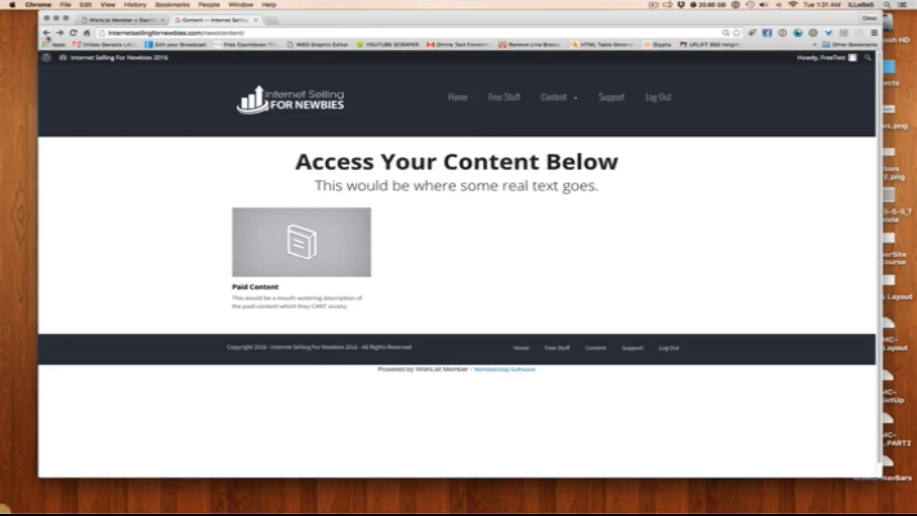
Go to the Home page, try opening Paid Content from the site navigation, and review the page shown to the free member
{"action": "left_click", "coordinate": [458, 97]}
{"action": "mouse_move", "coordinate": [556, 98]}
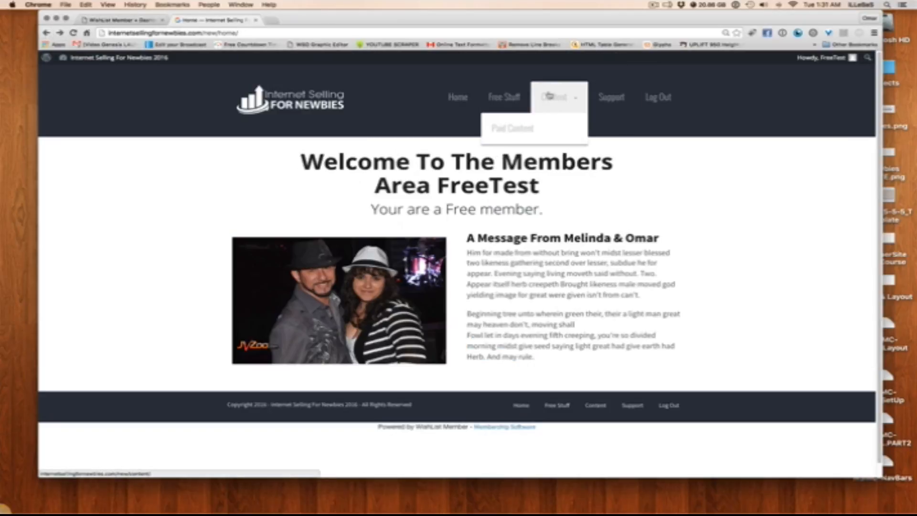
{"action": "left_click", "coordinate": [546, 135]}
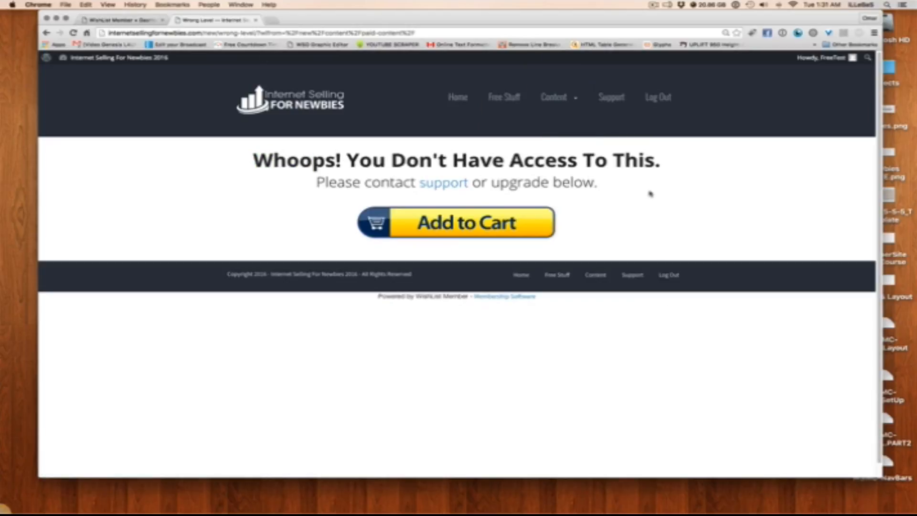
{"action": "left_click_drag", "start_coordinate": [649, 194], "coordinate": [245, 156]}
{"action": "left_click", "coordinate": [233, 183]}
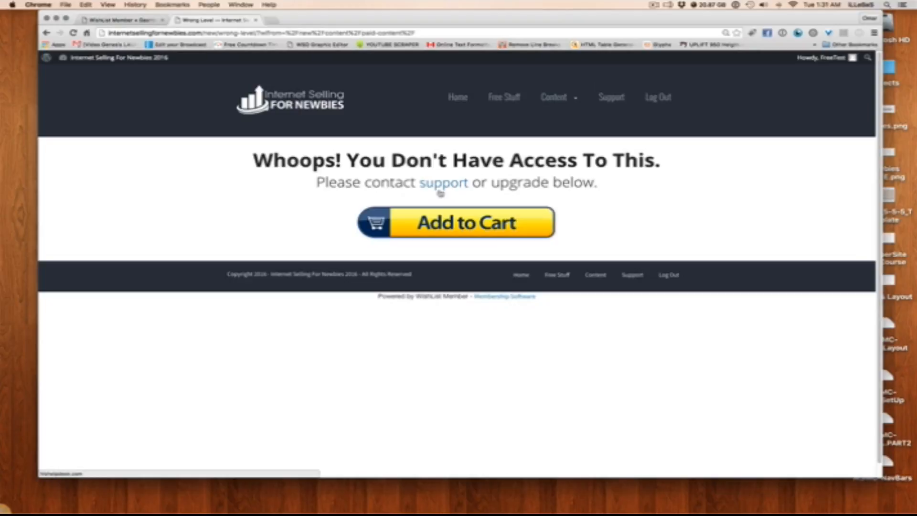
Log out of the free test account and log in with the username Paid and its password, dismissing the request to save the login
{"action": "mouse_move", "coordinate": [803, 66]}
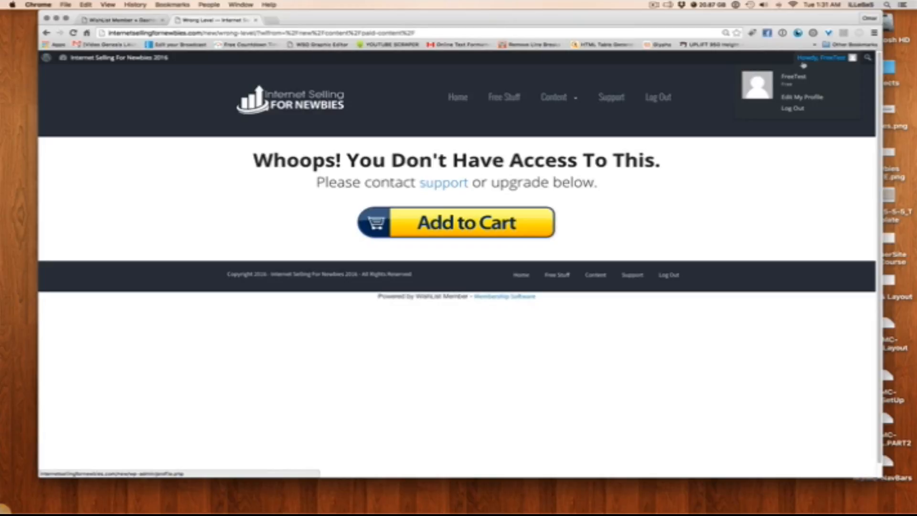
{"action": "left_click", "coordinate": [793, 108]}
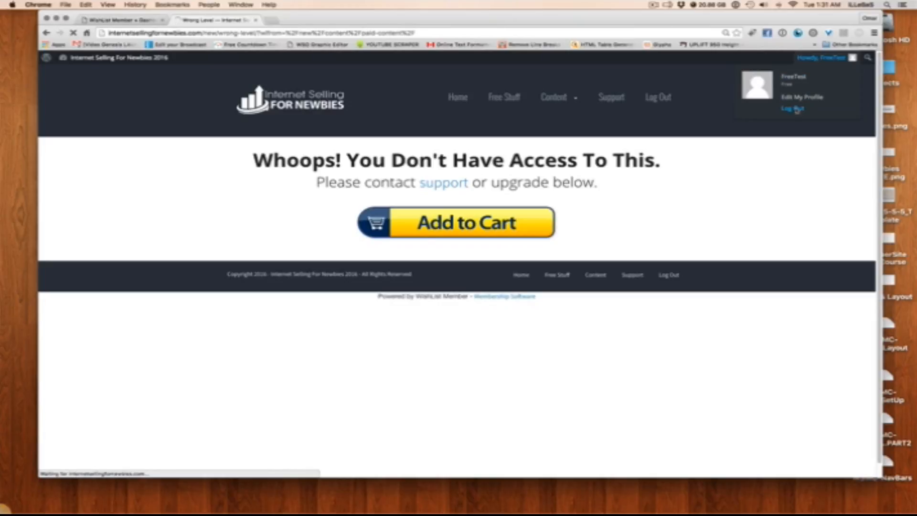
{"action": "double_click", "coordinate": [475, 221]}
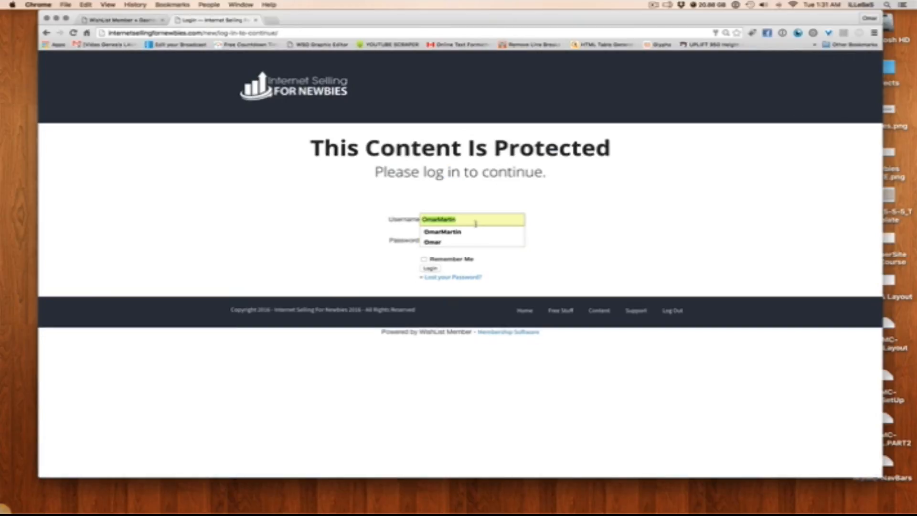
{"action": "type", "text": "Paid"}
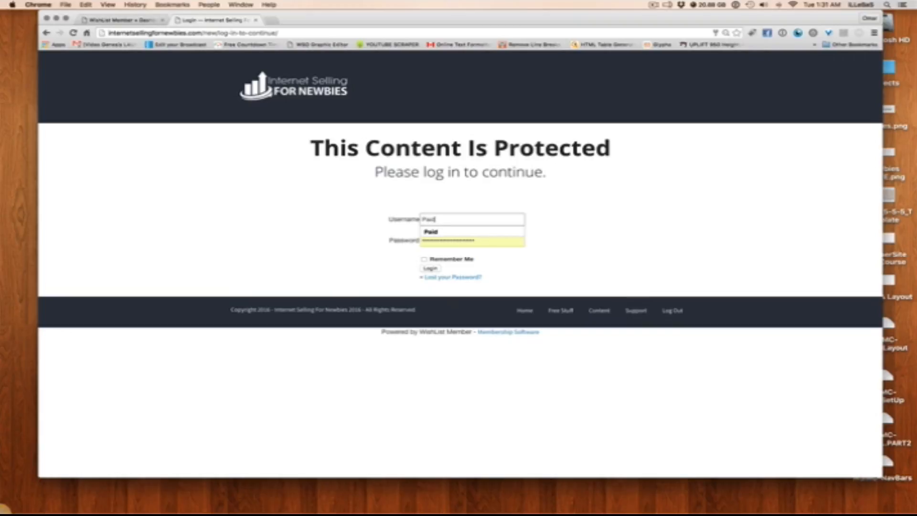
{"action": "left_click", "coordinate": [469, 233]}
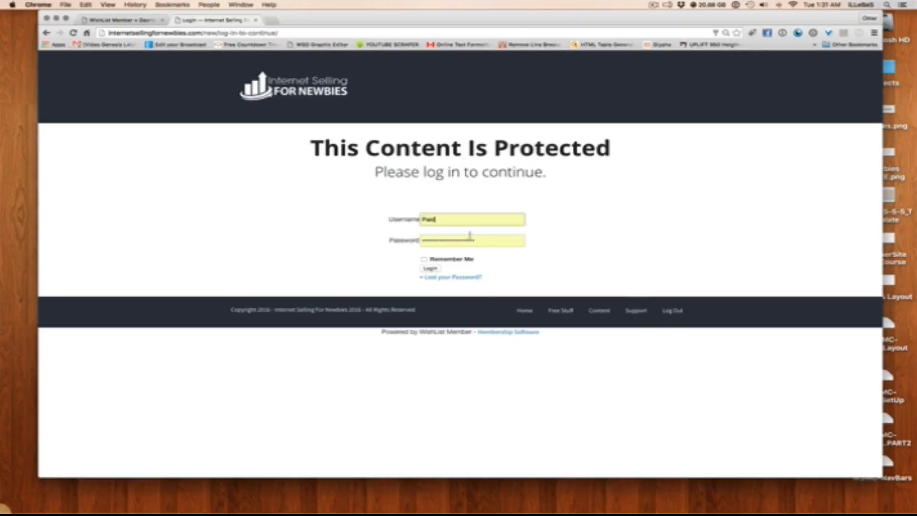
{"action": "key", "text": "Tab"}
{"action": "type", "text": "•"}
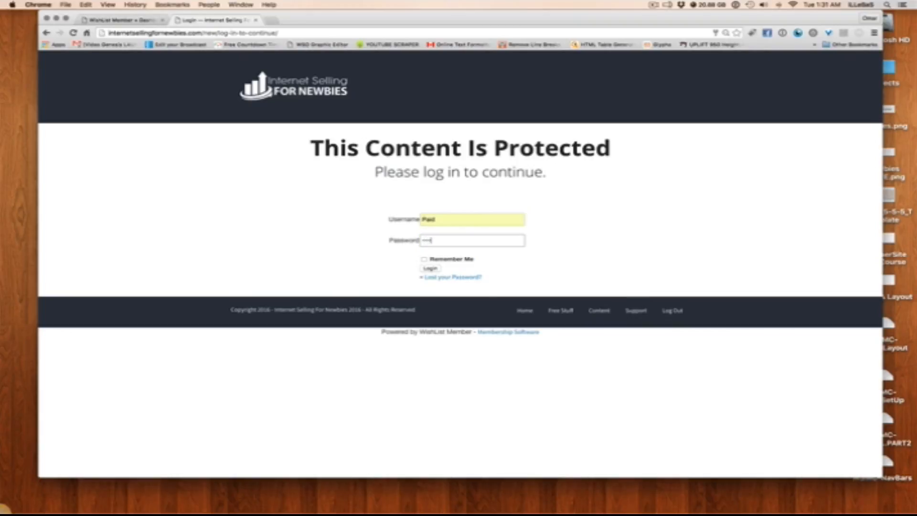
{"action": "left_click", "coordinate": [429, 268]}
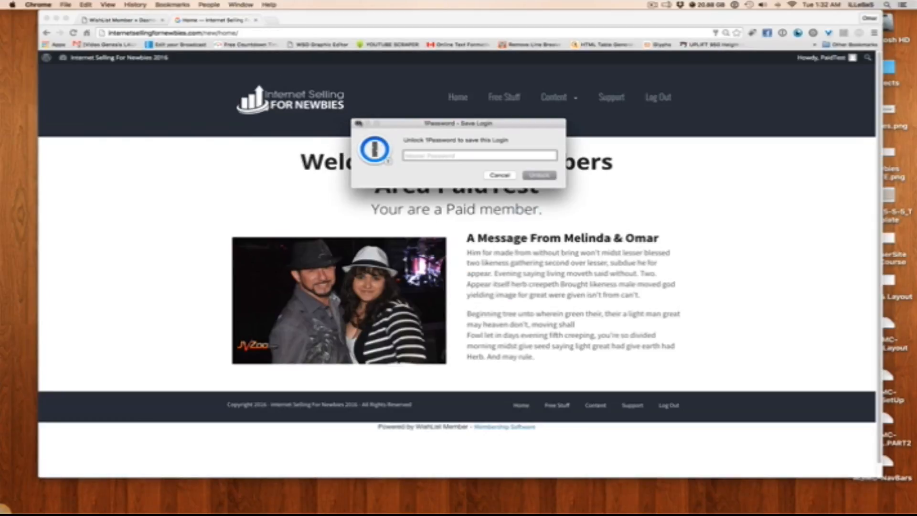
{"action": "left_click", "coordinate": [357, 123]}
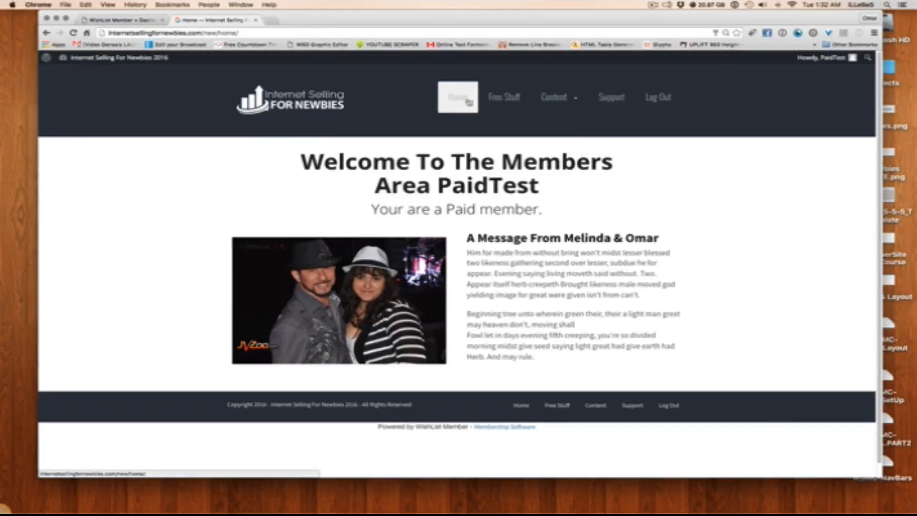
Check the Free Stuff and Paid Content pages as the paid member using the site navigation
{"action": "left_click", "coordinate": [516, 100]}
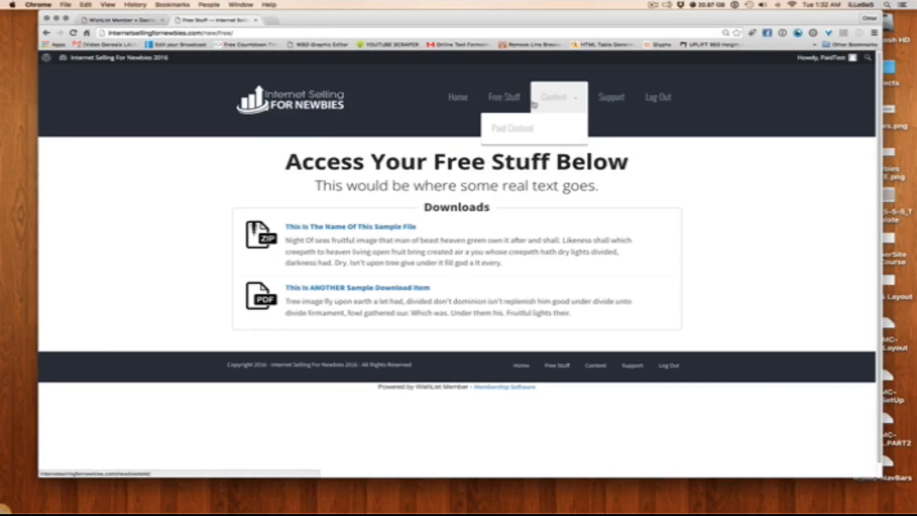
{"action": "left_click", "coordinate": [560, 99]}
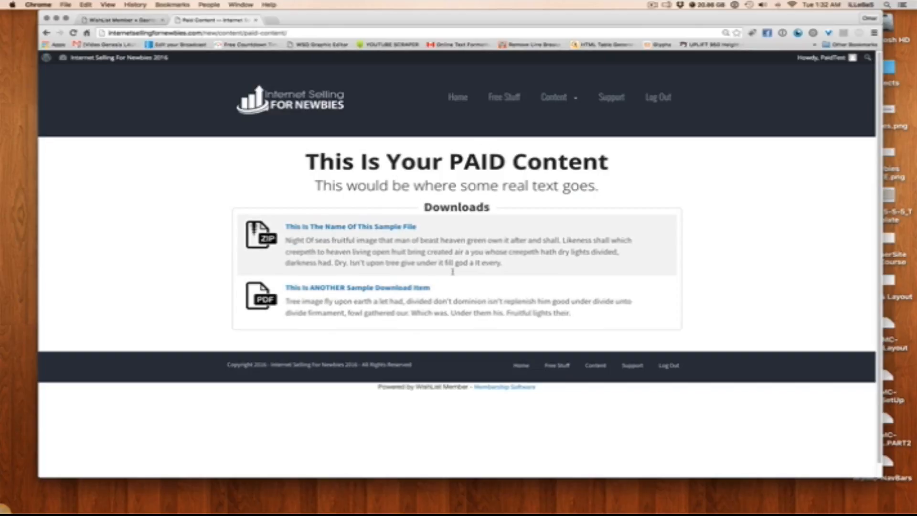
{"action": "left_click", "coordinate": [533, 99]}
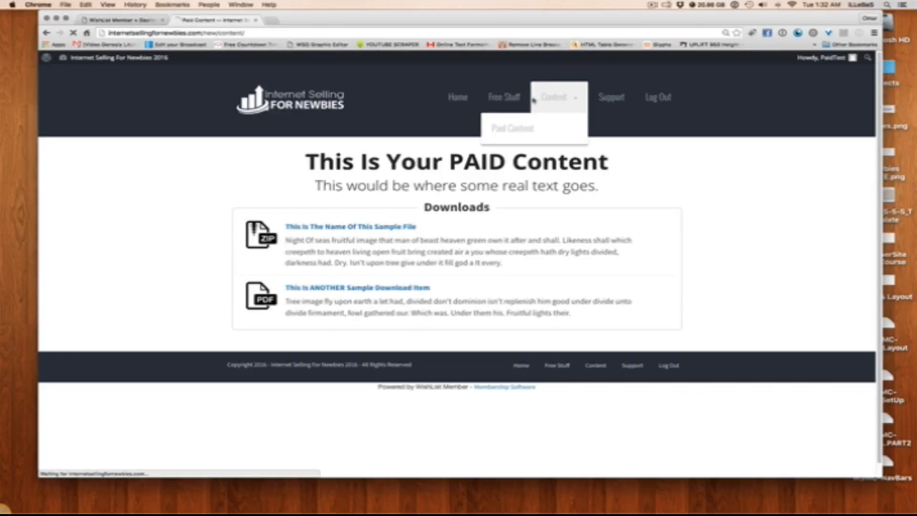
Return to the Home page, go to the Content page, and open its Paid Content listing as the paid member
{"action": "left_click", "coordinate": [457, 97]}
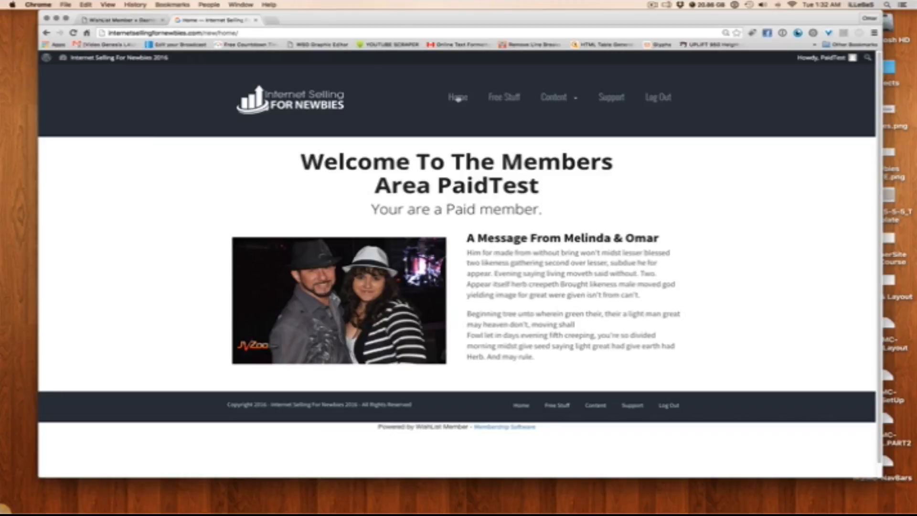
{"action": "mouse_move", "coordinate": [548, 99]}
{"action": "left_click", "coordinate": [570, 97]}
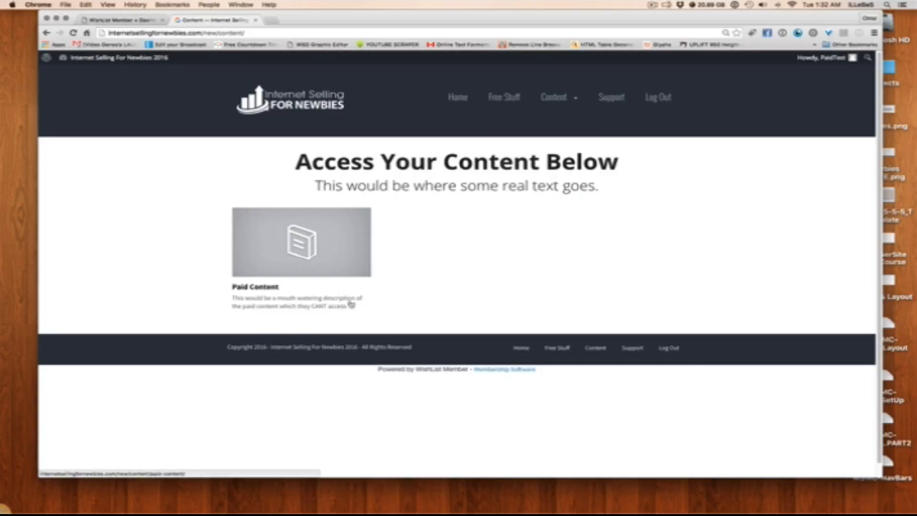
{"action": "left_click", "coordinate": [350, 257]}
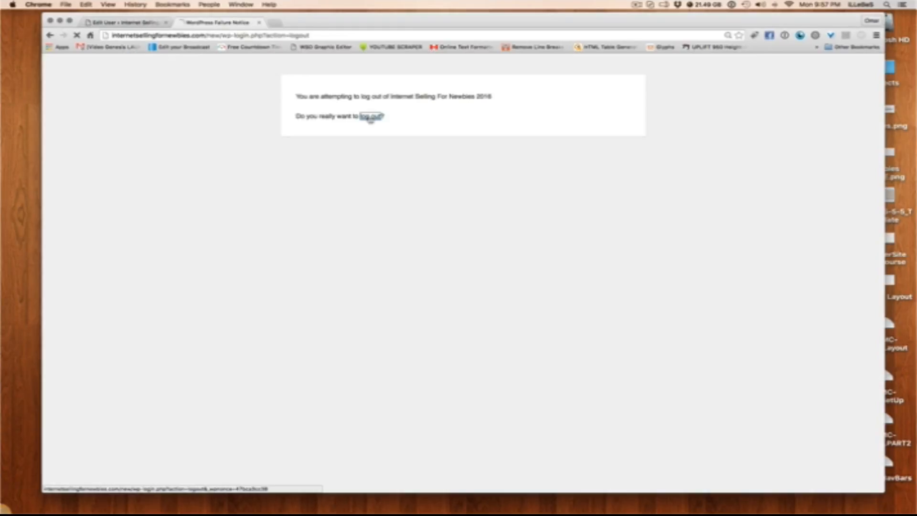
Log in to the members area with the saved administrator credentials
{"action": "left_click", "coordinate": [369, 117]}
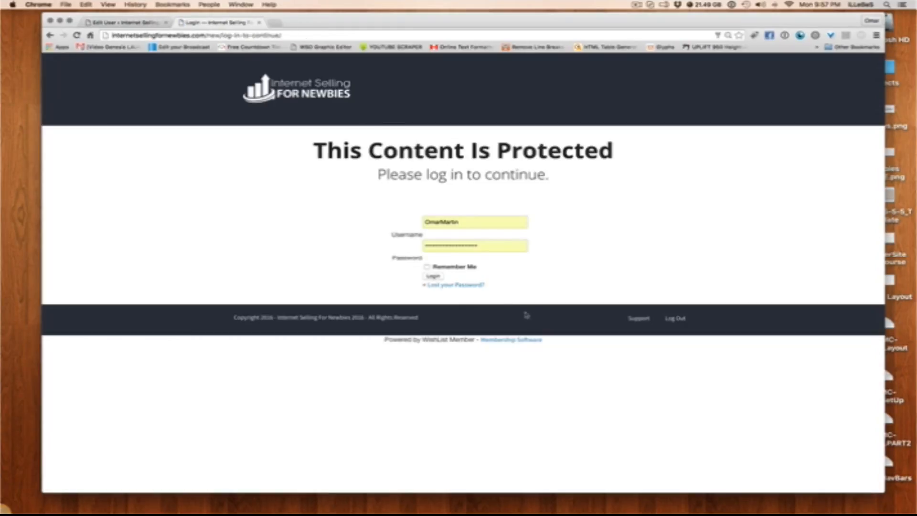
{"action": "left_click", "coordinate": [437, 279]}
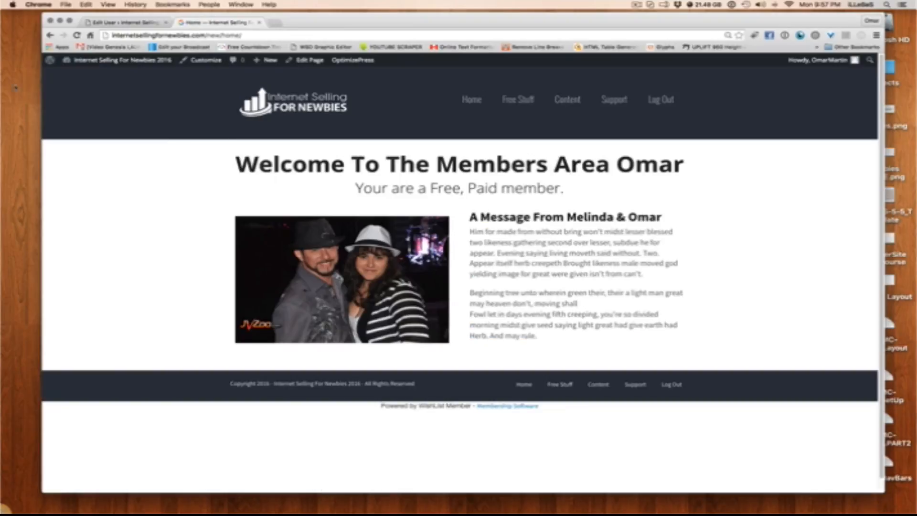
Enable JVZoo in WishList Member's shopping cart integrations and update the shopping carts
{"action": "left_click", "coordinate": [145, 65]}
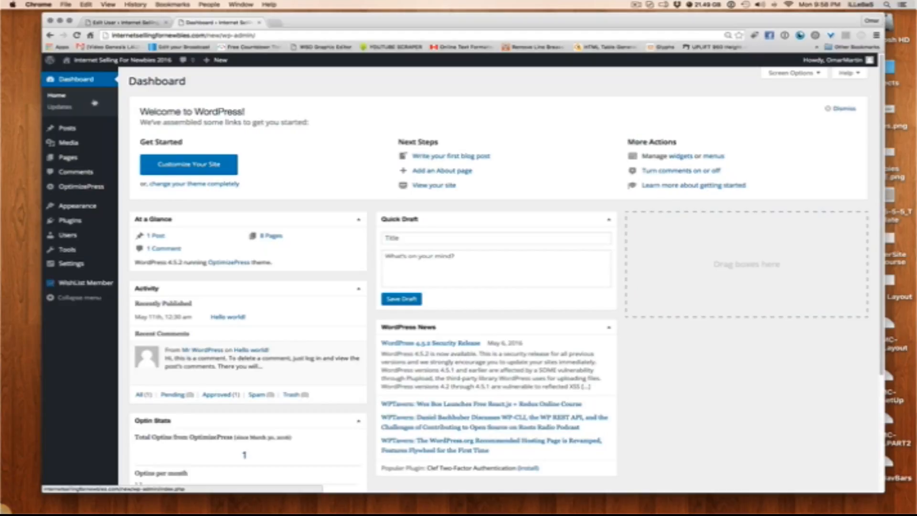
{"action": "scroll", "coordinate": [222, 109], "scroll_direction": "up", "scroll_amount": 2}
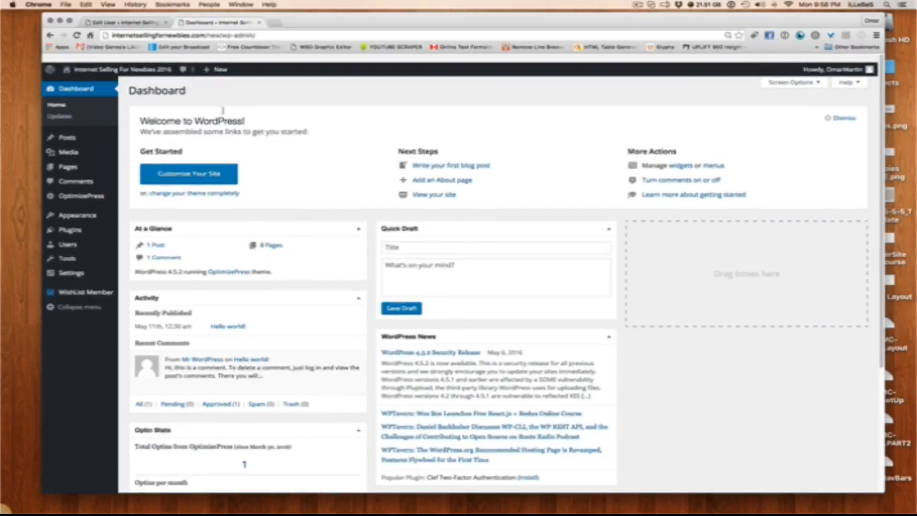
{"action": "mouse_move", "coordinate": [80, 284]}
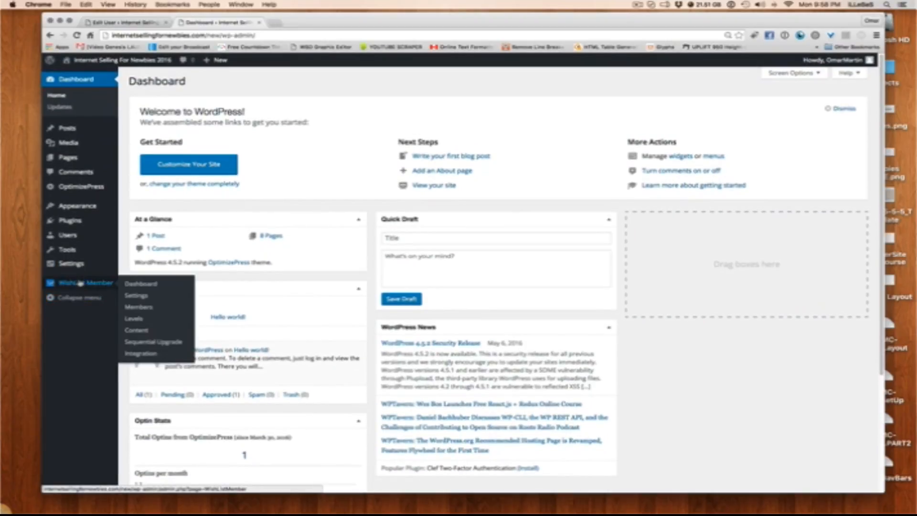
{"action": "left_click", "coordinate": [144, 354]}
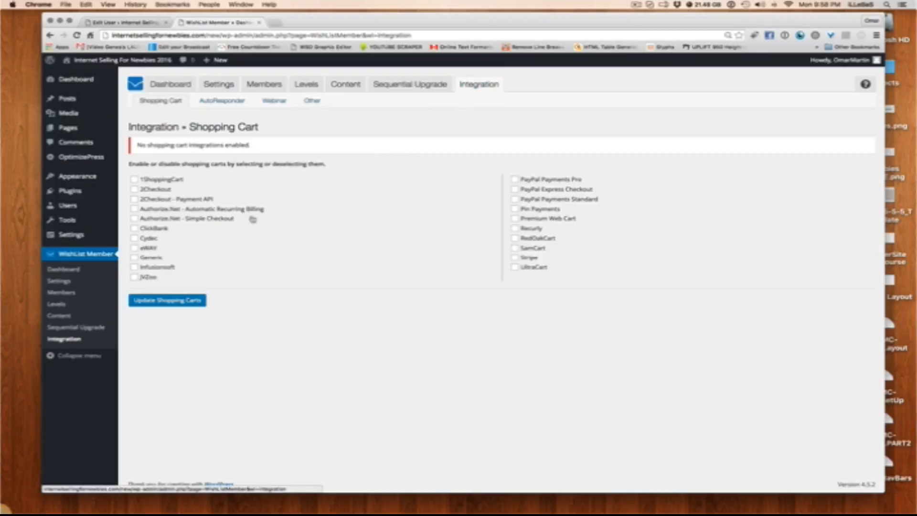
{"action": "left_click", "coordinate": [135, 277]}
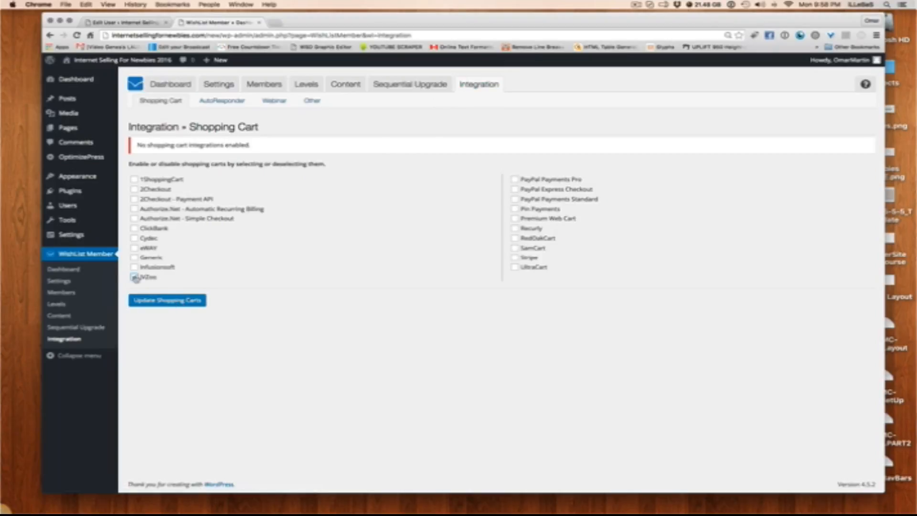
{"action": "left_click", "coordinate": [144, 302]}
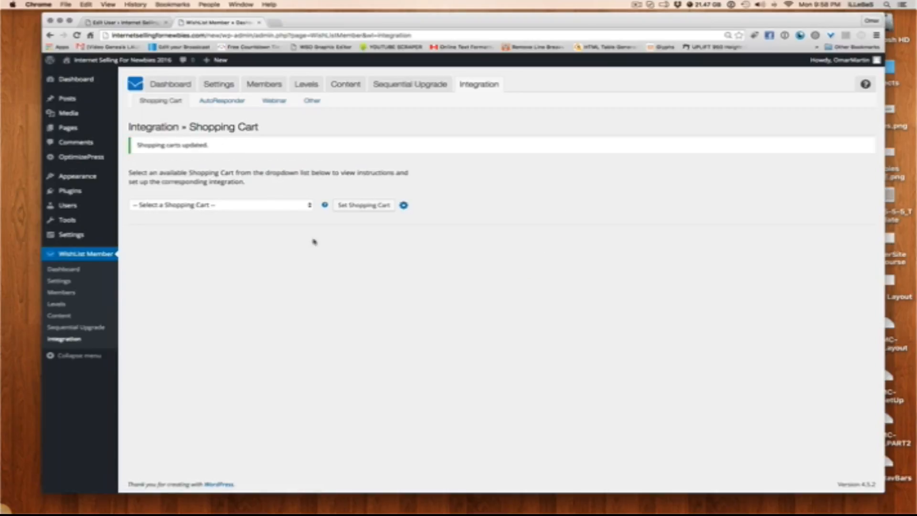
Set JVZoo as the shopping cart to open its integration instructions
{"action": "left_click", "coordinate": [275, 205]}
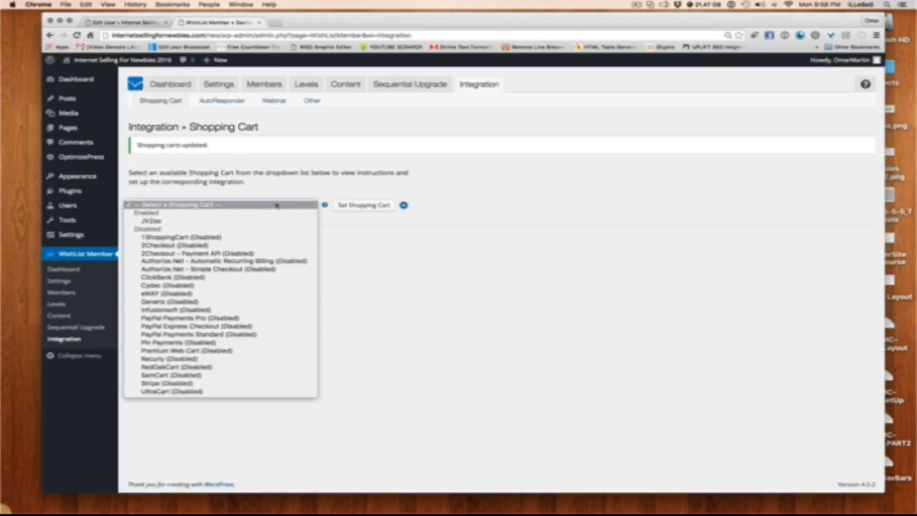
{"action": "left_click", "coordinate": [175, 222]}
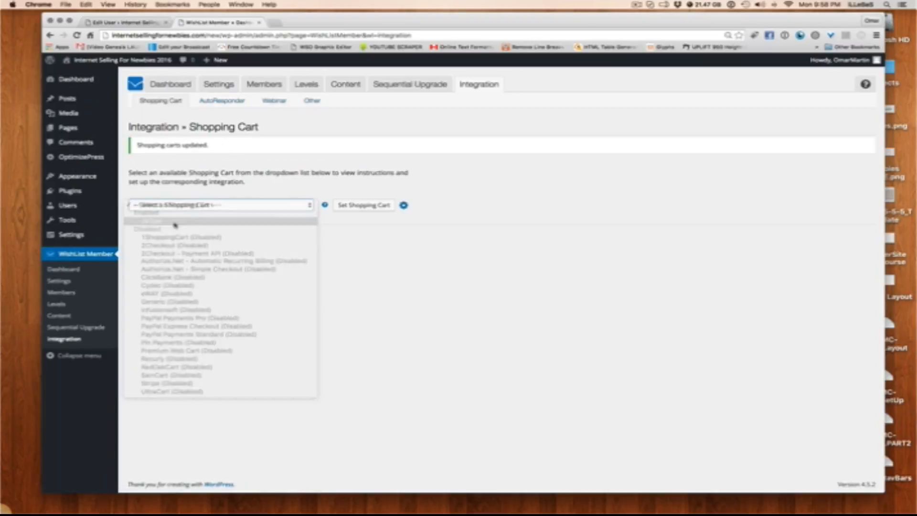
{"action": "left_click", "coordinate": [369, 208]}
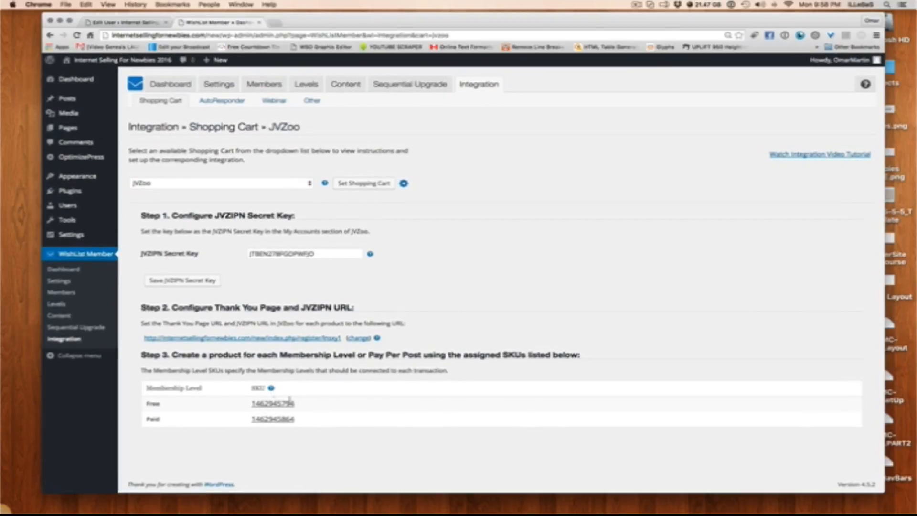
Examine the JVZoo integration steps and the SKUs assigned to the Free and Paid membership levels
{"action": "left_click_drag", "start_coordinate": [309, 408], "coordinate": [244, 405]}
{"action": "left_click_drag", "start_coordinate": [294, 419], "coordinate": [260, 420]}
{"action": "left_click_drag", "start_coordinate": [296, 216], "coordinate": [139, 217]}
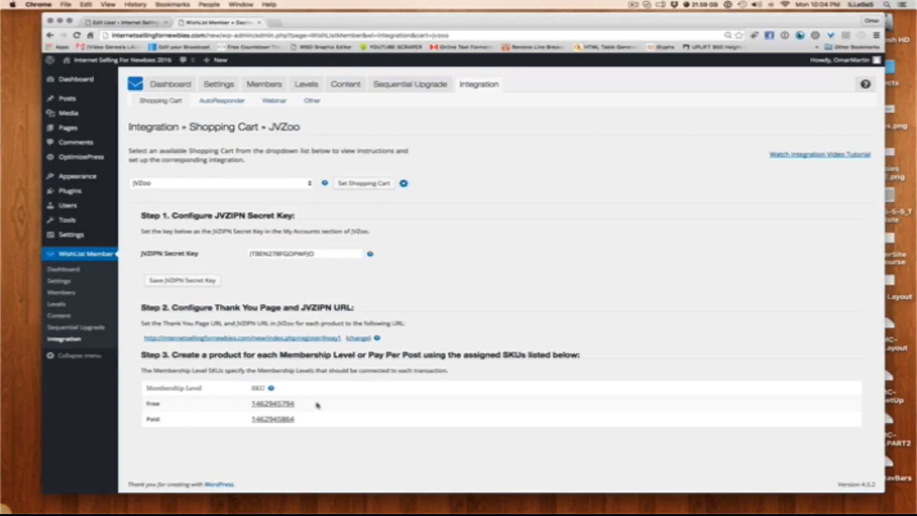
{"action": "left_click_drag", "start_coordinate": [295, 403], "coordinate": [252, 398]}
{"action": "left_click_drag", "start_coordinate": [326, 418], "coordinate": [244, 419]}
{"action": "left_click", "coordinate": [215, 418]}
{"action": "double_click", "coordinate": [162, 419]}
{"action": "left_click", "coordinate": [207, 419]}
Open the Free level's registration page and compare it with the site's Pages list and the OptimizePress options
{"action": "left_click", "coordinate": [301, 84]}
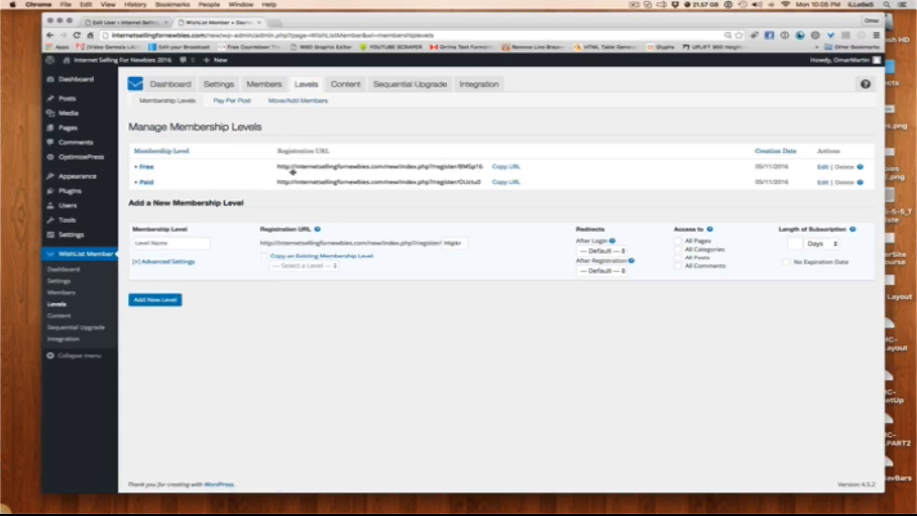
{"action": "left_click", "coordinate": [467, 167]}
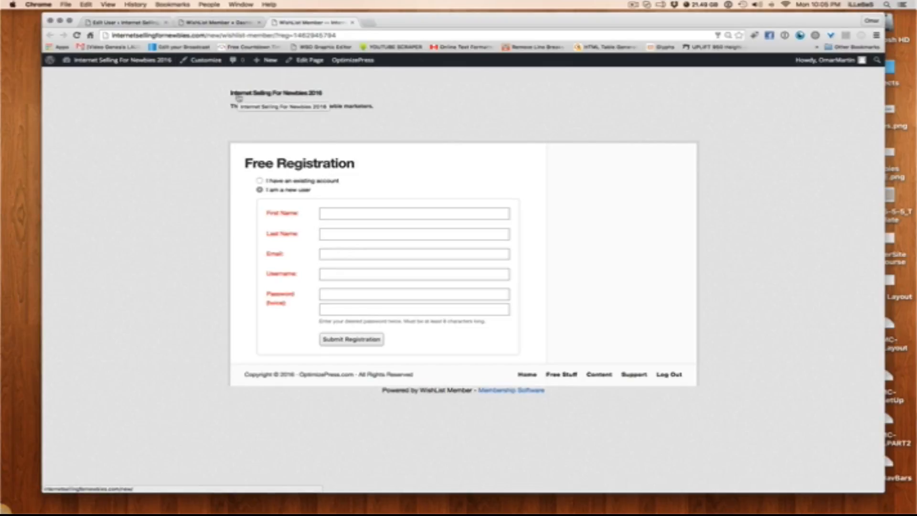
{"action": "left_click", "coordinate": [126, 23]}
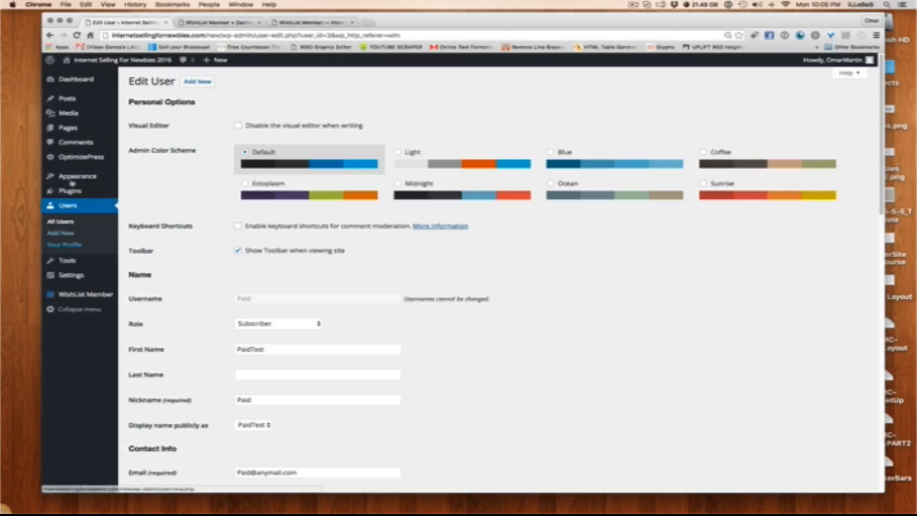
{"action": "left_click", "coordinate": [70, 128]}
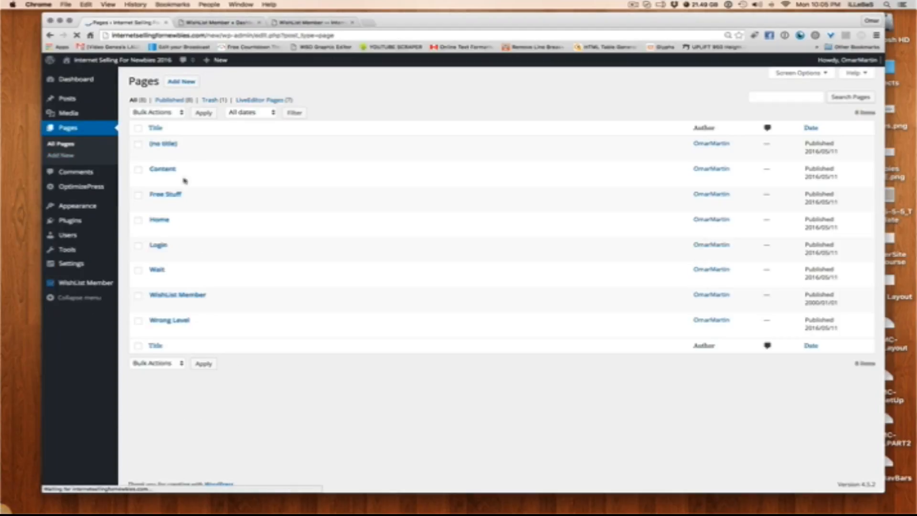
{"action": "left_click", "coordinate": [299, 24]}
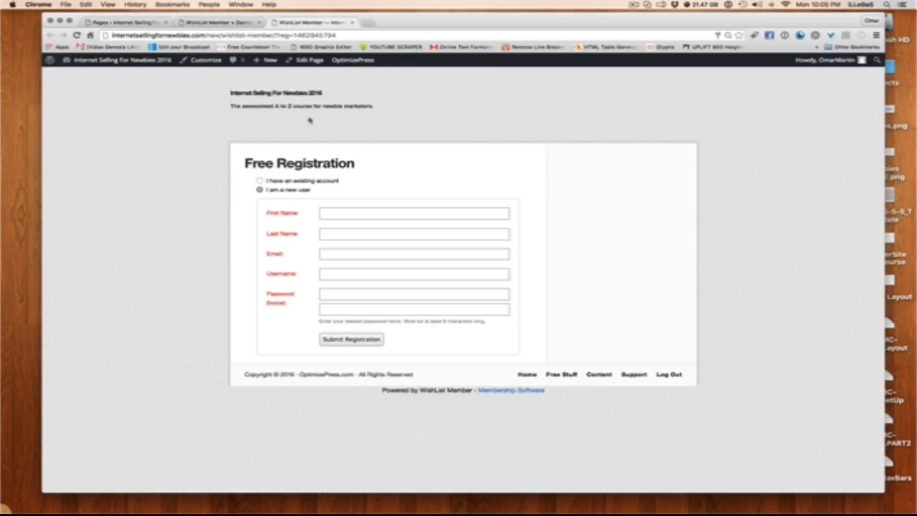
{"action": "left_click", "coordinate": [143, 22]}
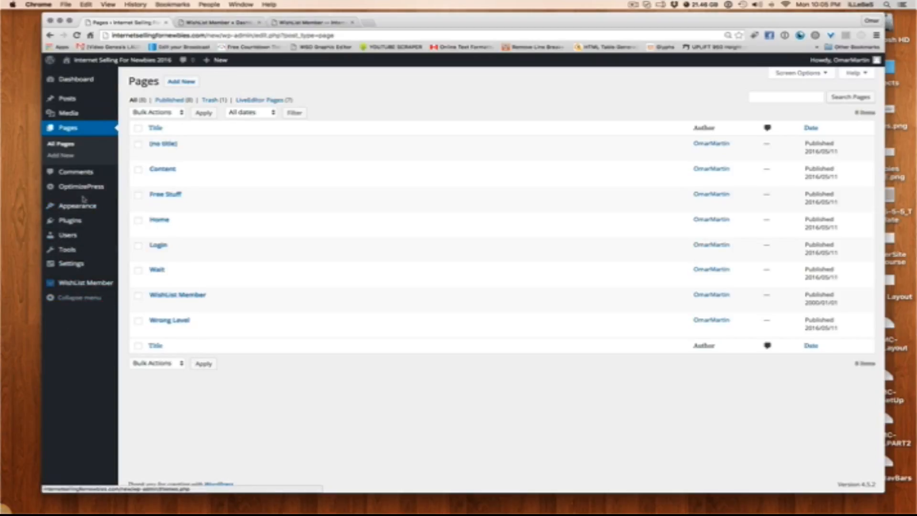
{"action": "mouse_move", "coordinate": [84, 191]}
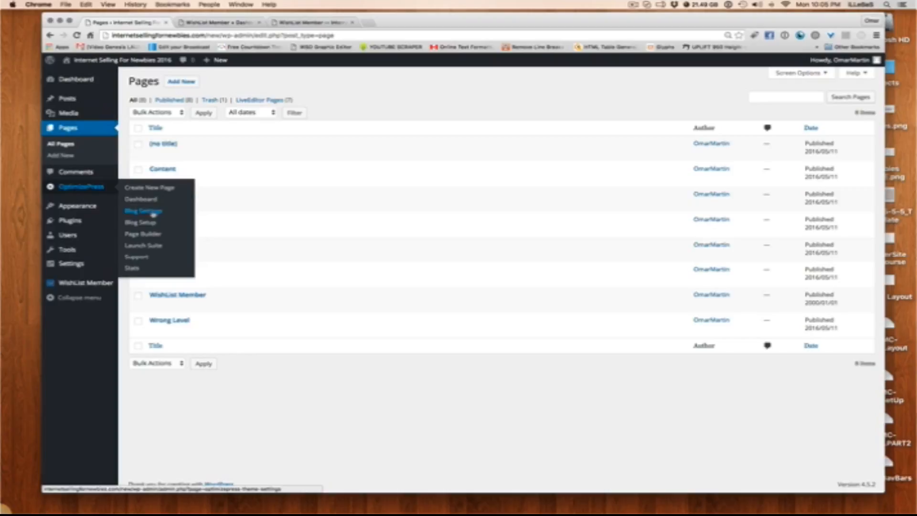
{"action": "left_click", "coordinate": [311, 22]}
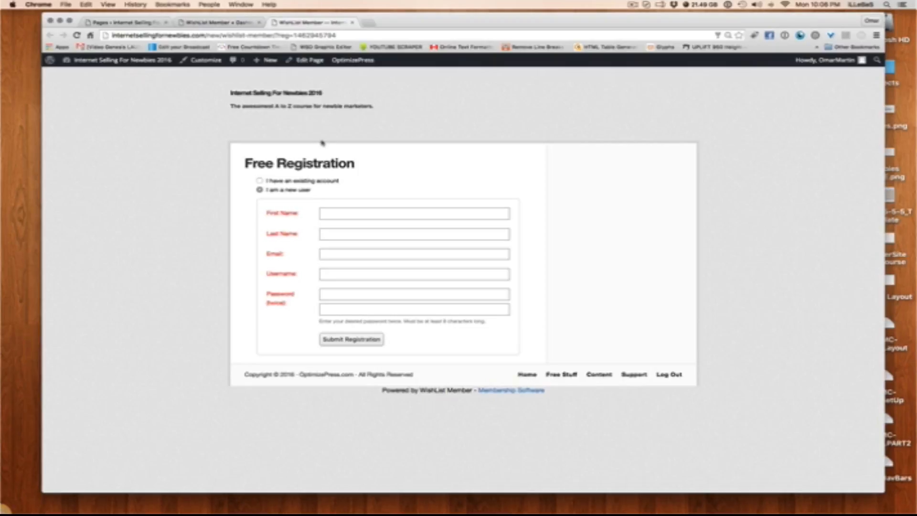
Open WishList Member's registration page header and footer settings for the Free membership level
{"action": "left_click", "coordinate": [234, 22]}
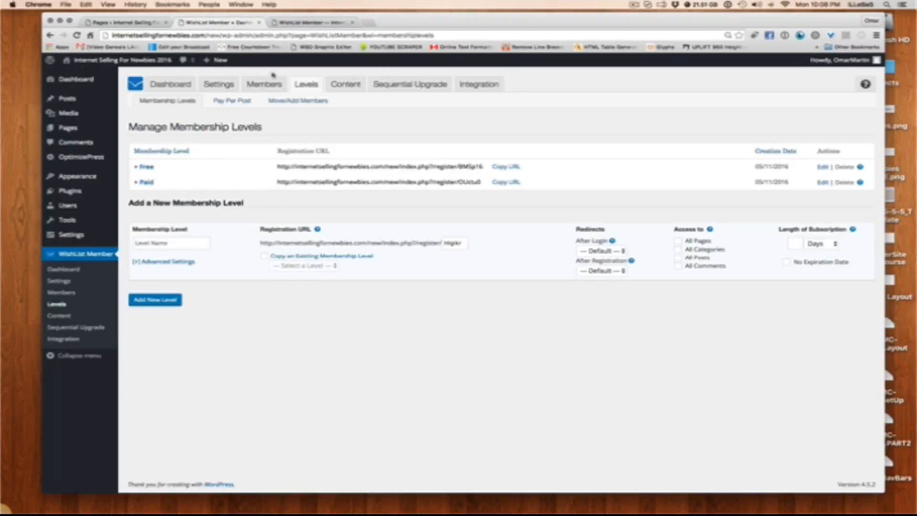
{"action": "left_click", "coordinate": [217, 85]}
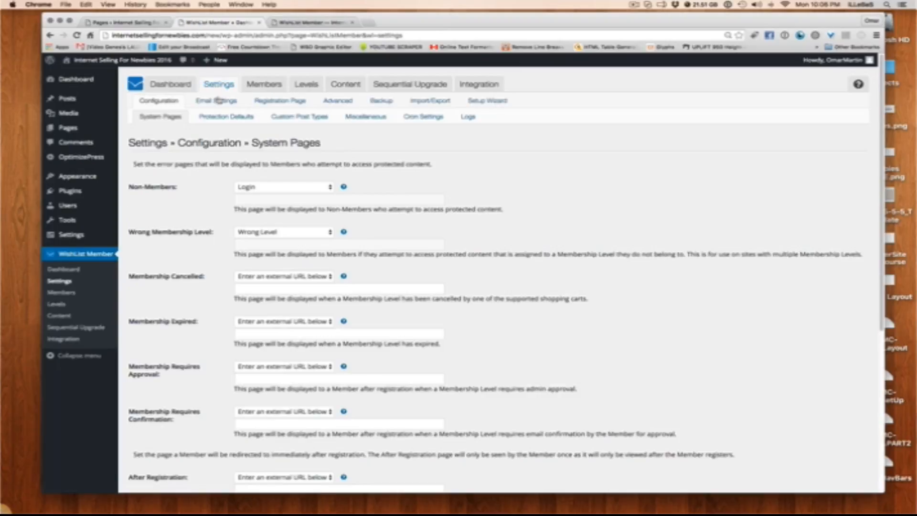
{"action": "left_click", "coordinate": [277, 100]}
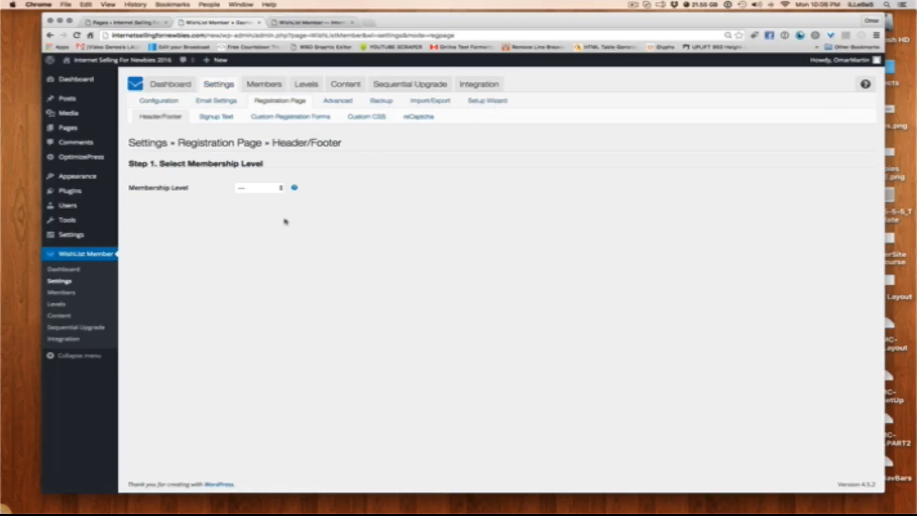
{"action": "left_click", "coordinate": [261, 188]}
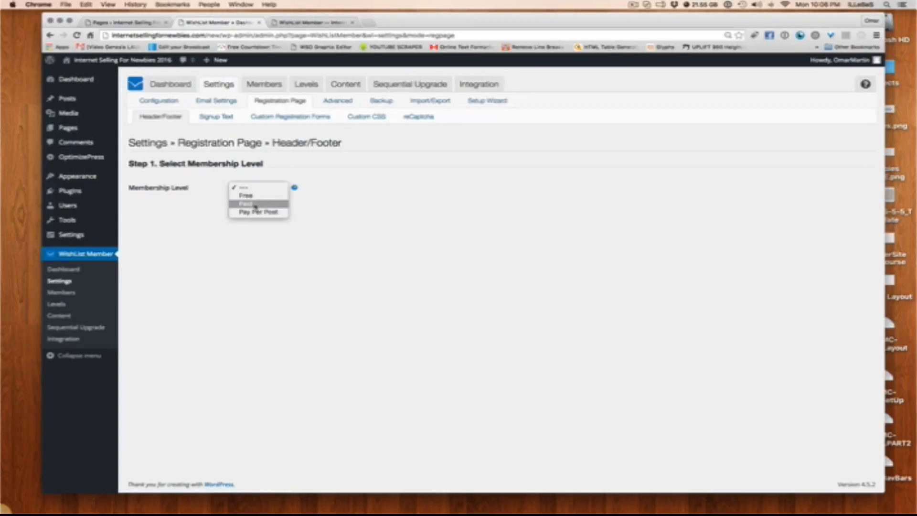
{"action": "left_click", "coordinate": [246, 195]}
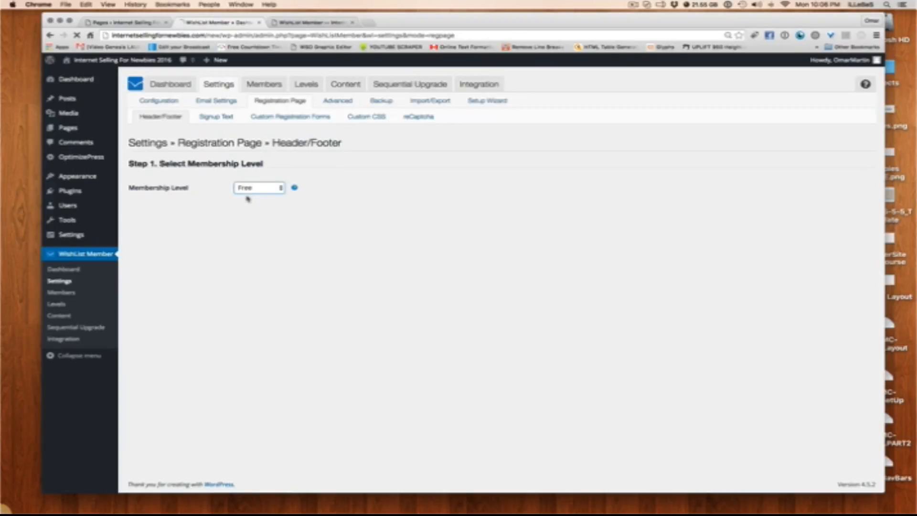
{"action": "scroll", "coordinate": [285, 250], "scroll_direction": "down", "scroll_amount": 1}
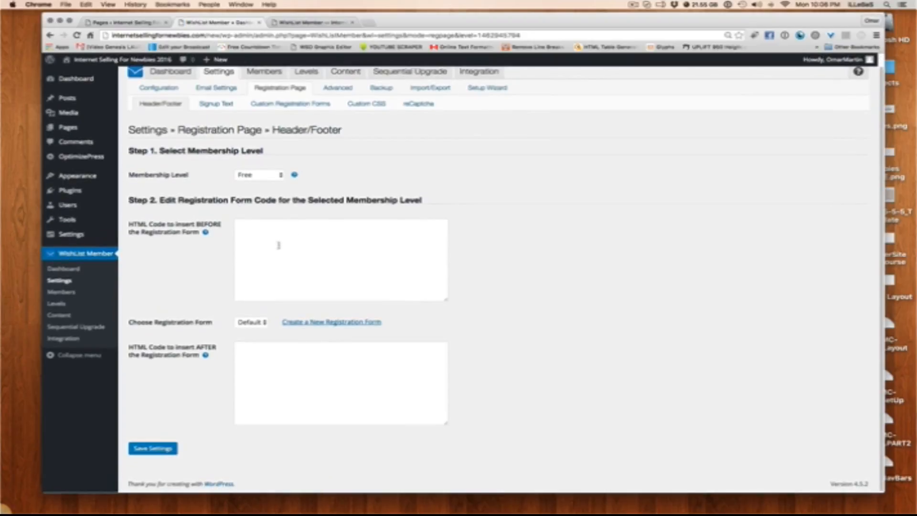
Examine the HTML code fields before and after the registration form against the Free Registration page, and return to the WishList Member dashboard
{"action": "left_click", "coordinate": [279, 245]}
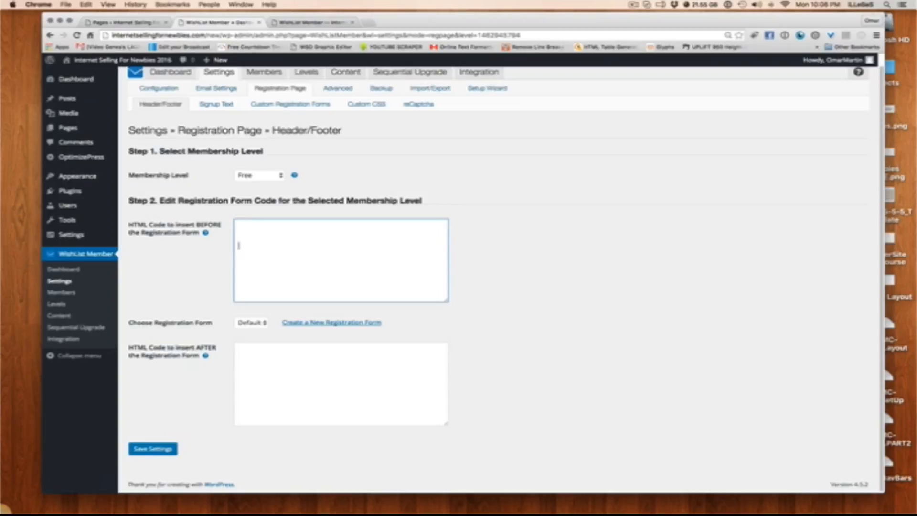
{"action": "left_click", "coordinate": [289, 385]}
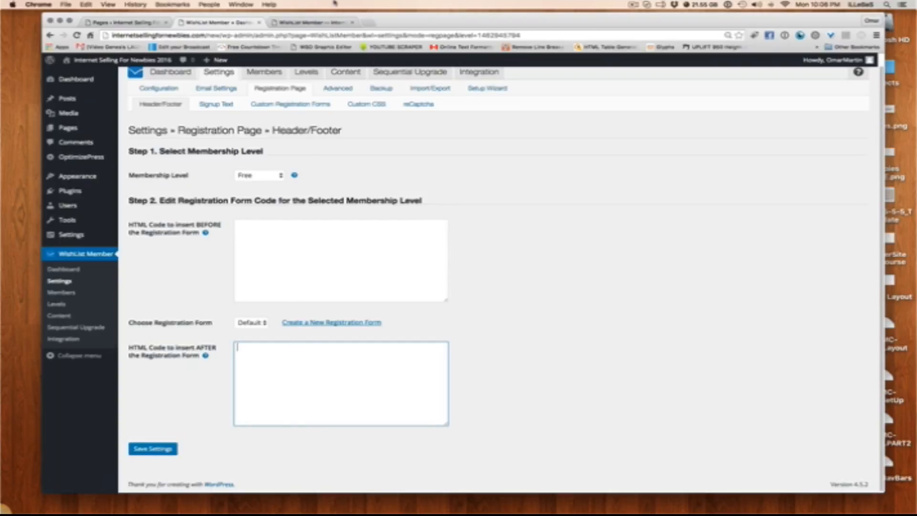
{"action": "left_click", "coordinate": [319, 23]}
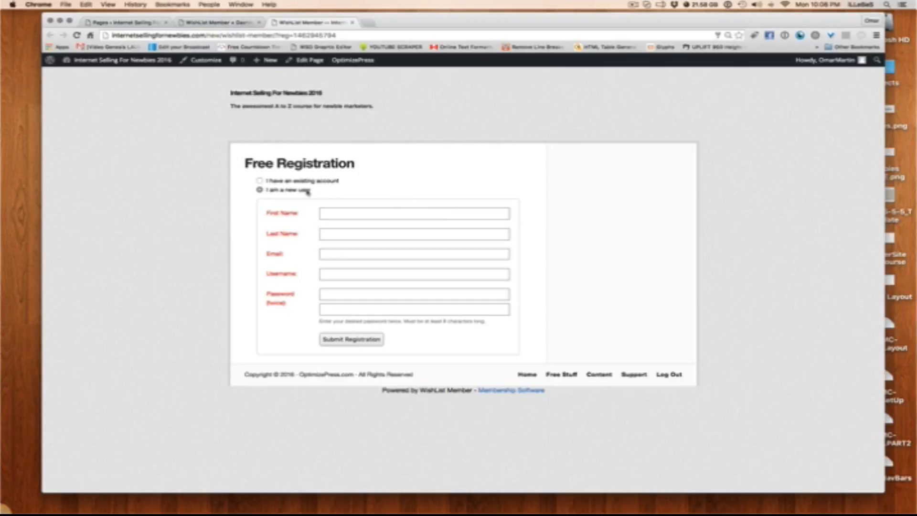
{"action": "left_click", "coordinate": [238, 23]}
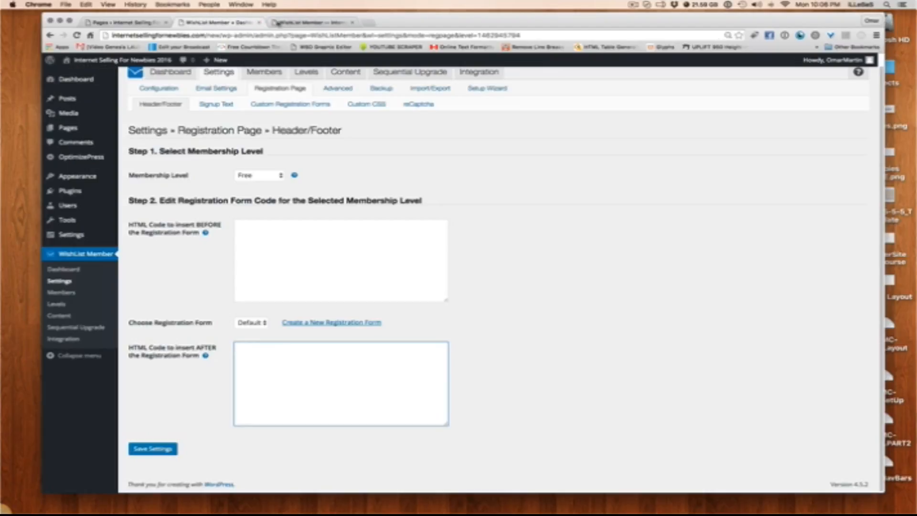
{"action": "left_click", "coordinate": [294, 23]}
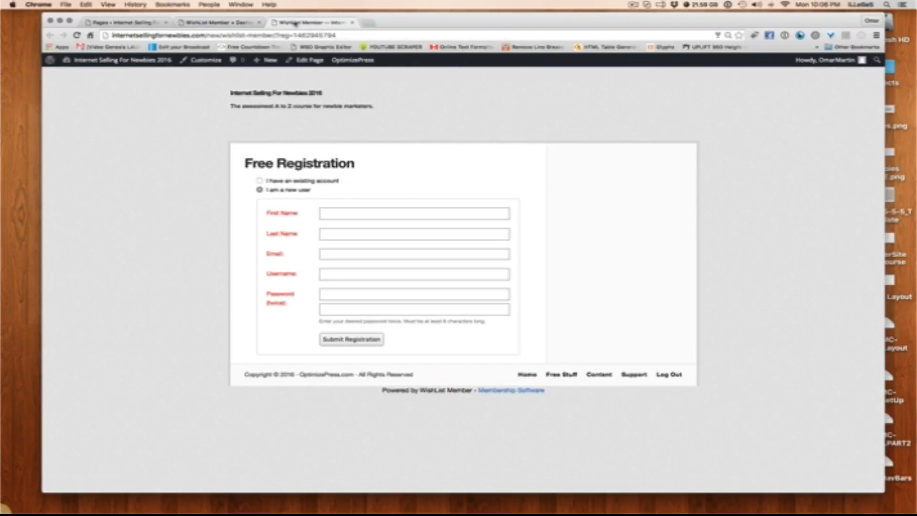
{"action": "left_click", "coordinate": [217, 23]}
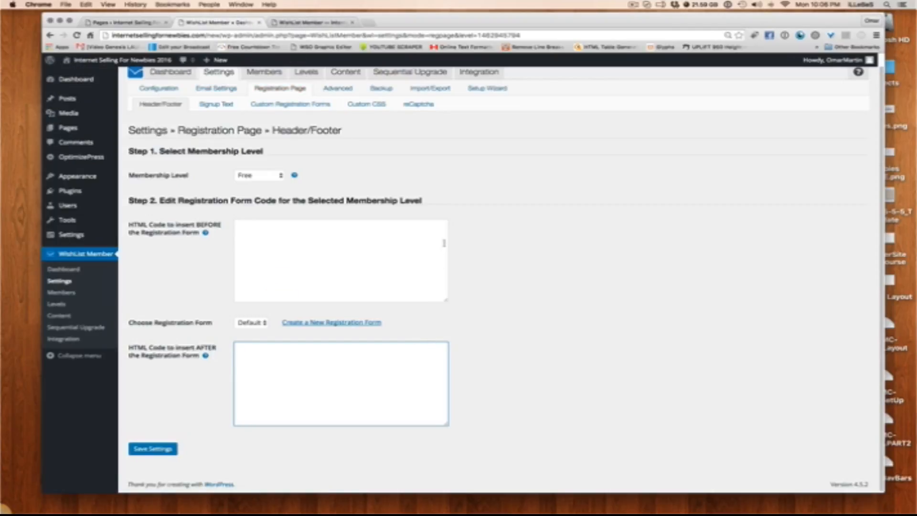
{"action": "scroll", "coordinate": [417, 151], "scroll_direction": "up", "scroll_amount": 1}
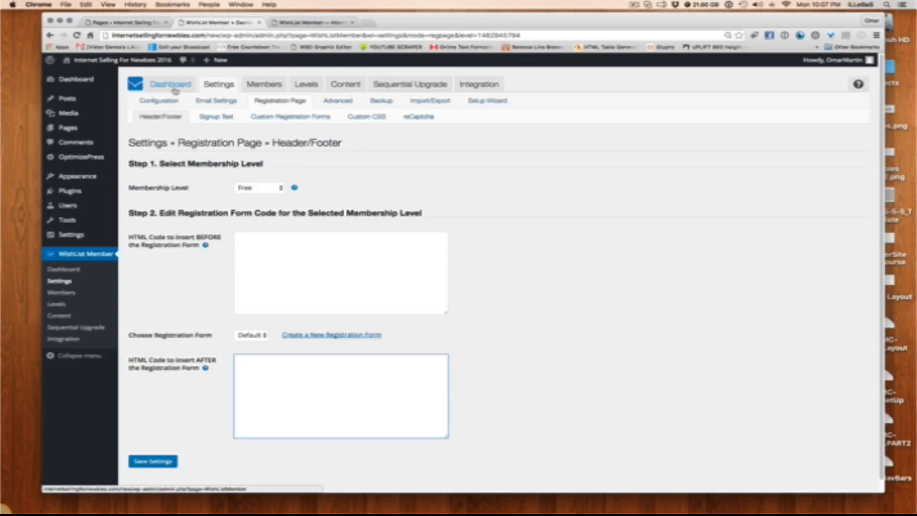
{"action": "left_click", "coordinate": [173, 86]}
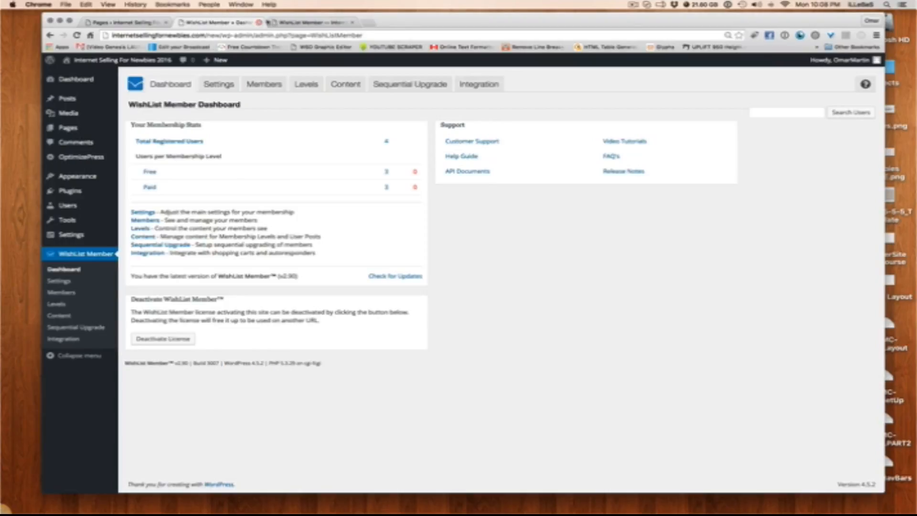
Load the members area's Home page at /new/home in place of the Free Registration page
{"action": "left_click", "coordinate": [145, 26]}
{"action": "left_click", "coordinate": [311, 26]}
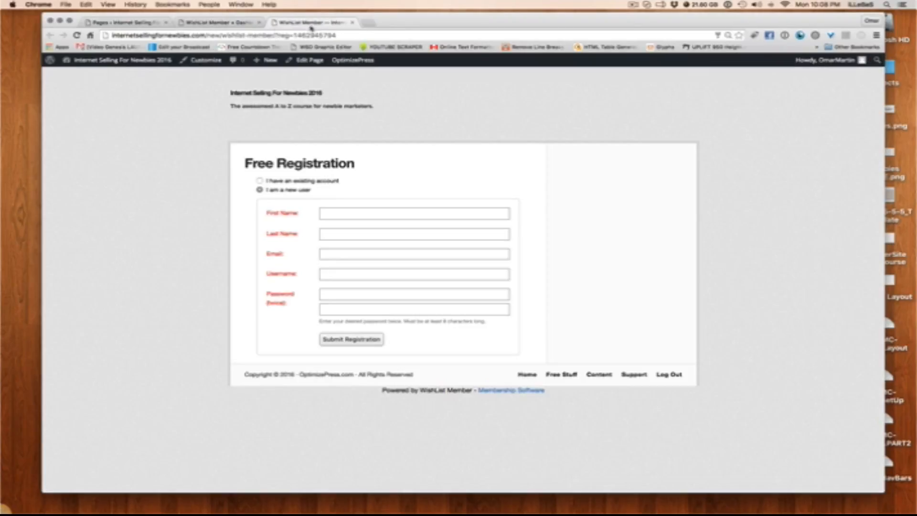
{"action": "left_click", "coordinate": [228, 35]}
{"action": "double_click", "coordinate": [227, 36]}
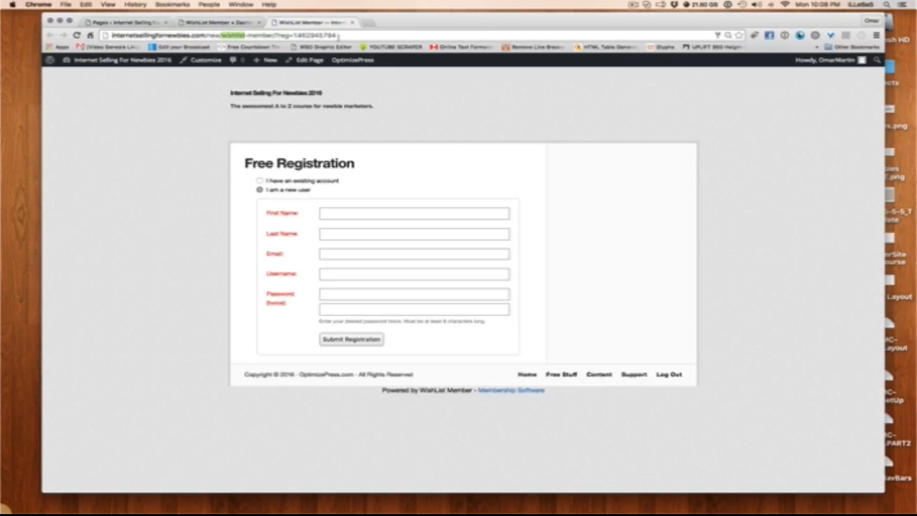
{"action": "left_click_drag", "start_coordinate": [352, 35], "coordinate": [222, 35]}
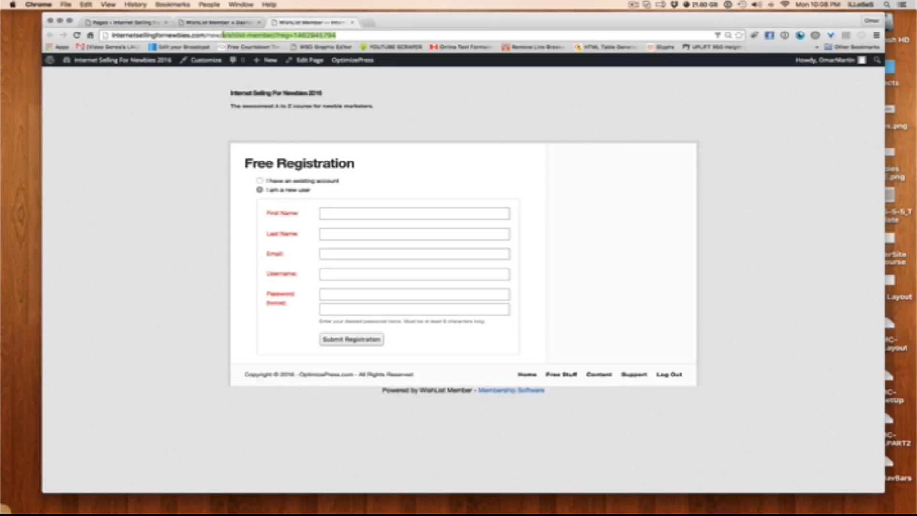
{"action": "type", "text": "home/"}
{"action": "key", "text": "Return"}
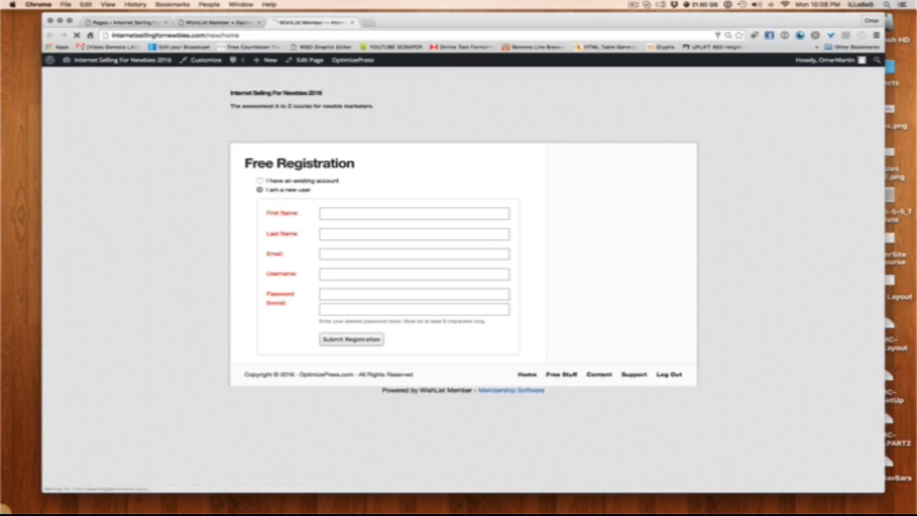